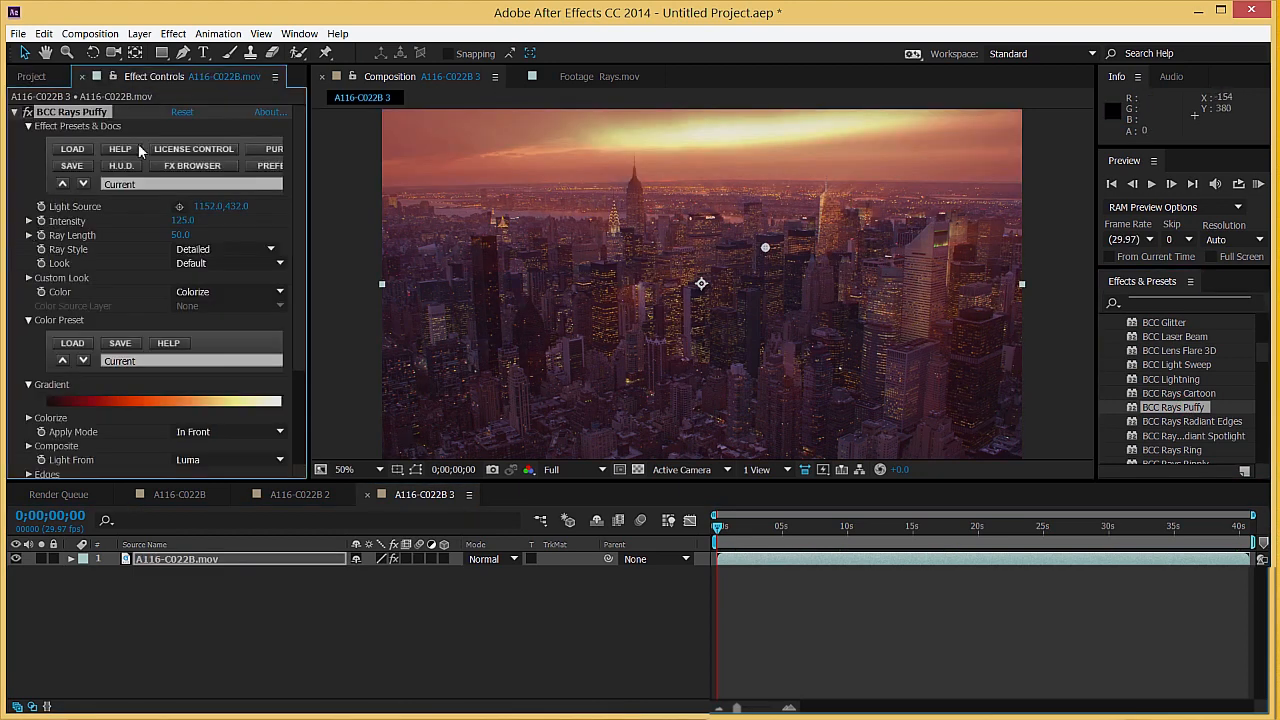
Step: With the effect's H.U.D., place the light source at 616, 218 and set intensity to 136.5 and ray length to 27
{"action": "left_click", "coordinate": [129, 167]}
{"action": "mouse_move", "coordinate": [765, 250]}
{"action": "left_mouse_down"}
{"action": "mouse_move", "coordinate": [682, 148]}
{"action": "mouse_move", "coordinate": [745, 138]}
{"action": "mouse_move", "coordinate": [562, 150]}
{"action": "mouse_move", "coordinate": [525, 137]}
{"action": "mouse_move", "coordinate": [683, 150]}
{"action": "mouse_move", "coordinate": [640, 176]}
{"action": "mouse_move", "coordinate": [587, 175]}
{"action": "mouse_move", "coordinate": [580, 140]}
{"action": "mouse_move", "coordinate": [600, 138]}
{"action": "mouse_move", "coordinate": [549, 138]}
{"action": "mouse_move", "coordinate": [584, 128]}
{"action": "mouse_move", "coordinate": [570, 119]}
{"action": "mouse_move", "coordinate": [600, 128]}
{"action": "mouse_move", "coordinate": [595, 146]}
{"action": "left_mouse_up"}
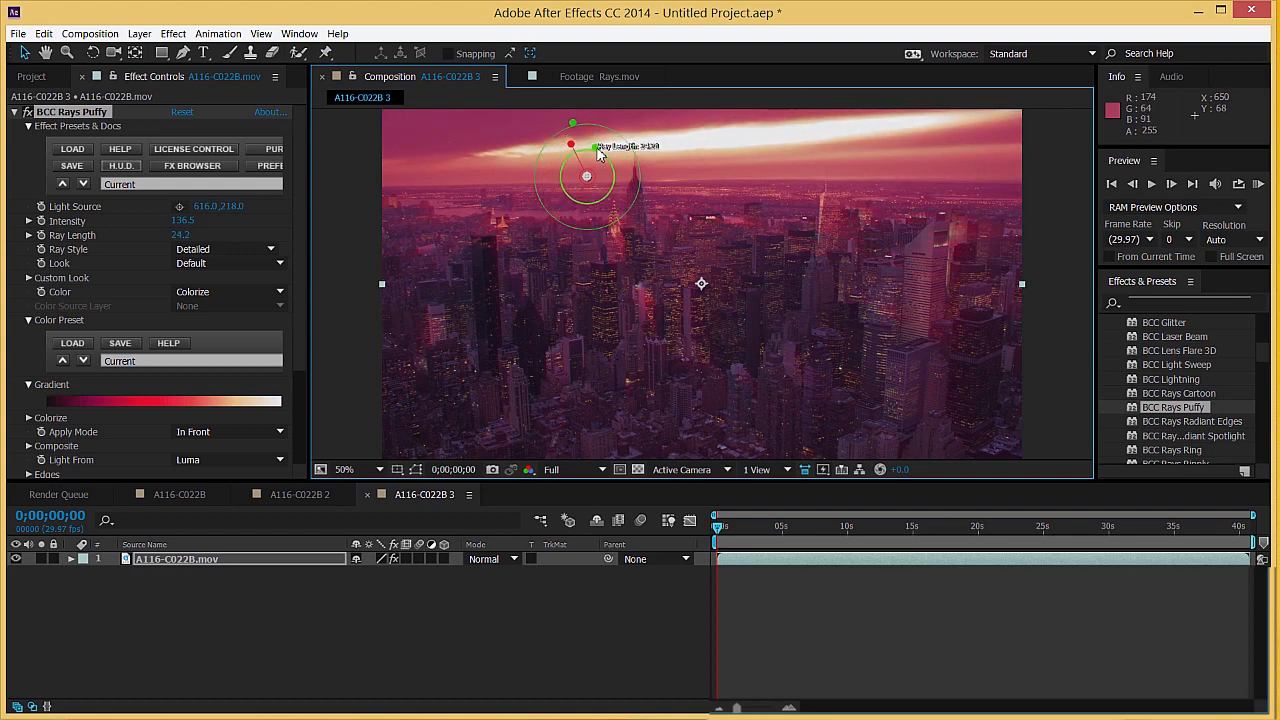
{"action": "left_click", "coordinate": [119, 168]}
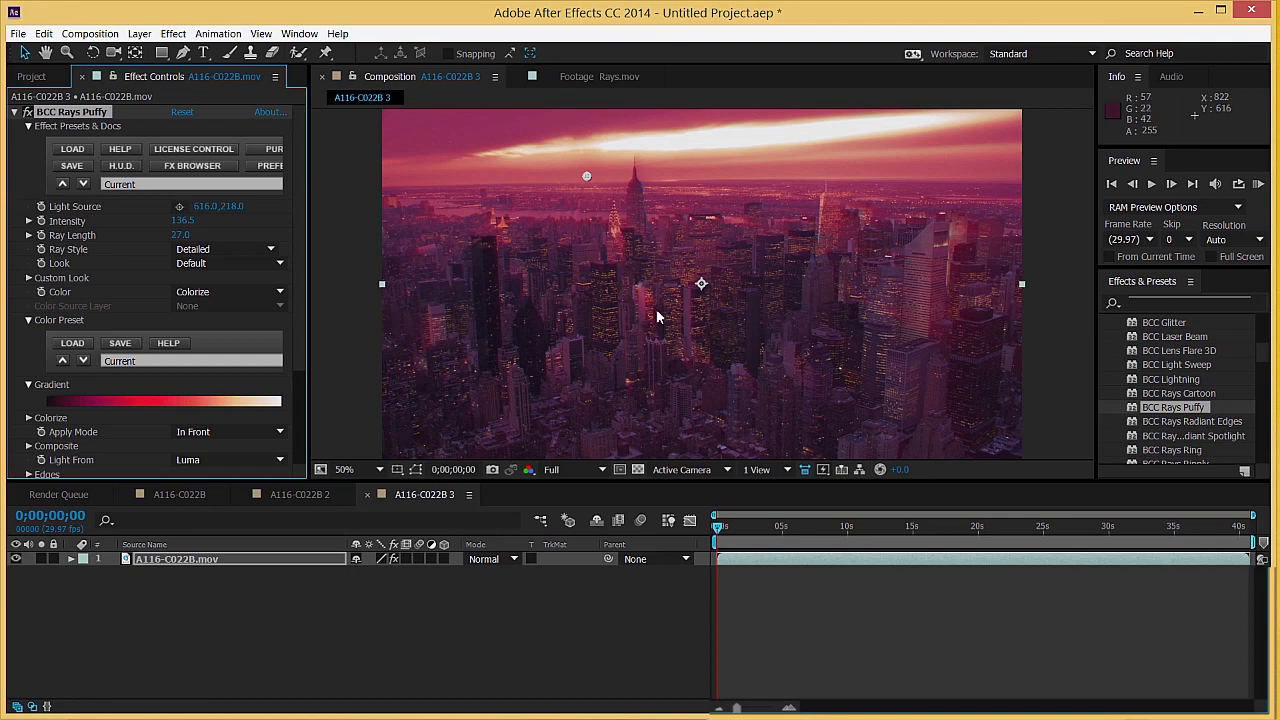
Step: Reposition the light source just right of the MetLife building and scrub the clip to compare it with the camera movement
{"action": "left_click_drag", "start_coordinate": [735, 537], "coordinate": [698, 530]}
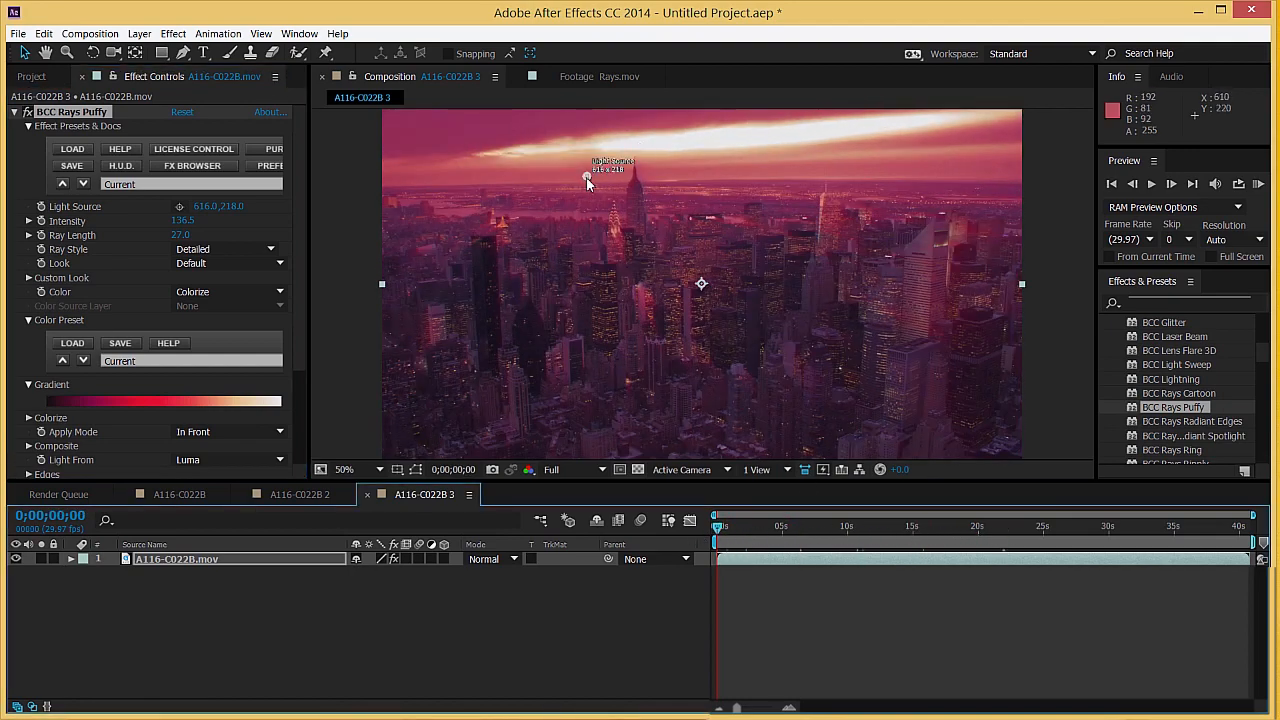
{"action": "left_click_drag", "start_coordinate": [586, 177], "coordinate": [750, 180]}
{"action": "left_click_drag", "start_coordinate": [639, 185], "coordinate": [736, 212]}
{"action": "left_click_drag", "start_coordinate": [733, 528], "coordinate": [351, 510]}
Step: Expand the effect's Motion Tracker settings and enable Track On-the-Fly
{"action": "scroll", "coordinate": [112, 429], "scroll_direction": "down", "scroll_amount": 4}
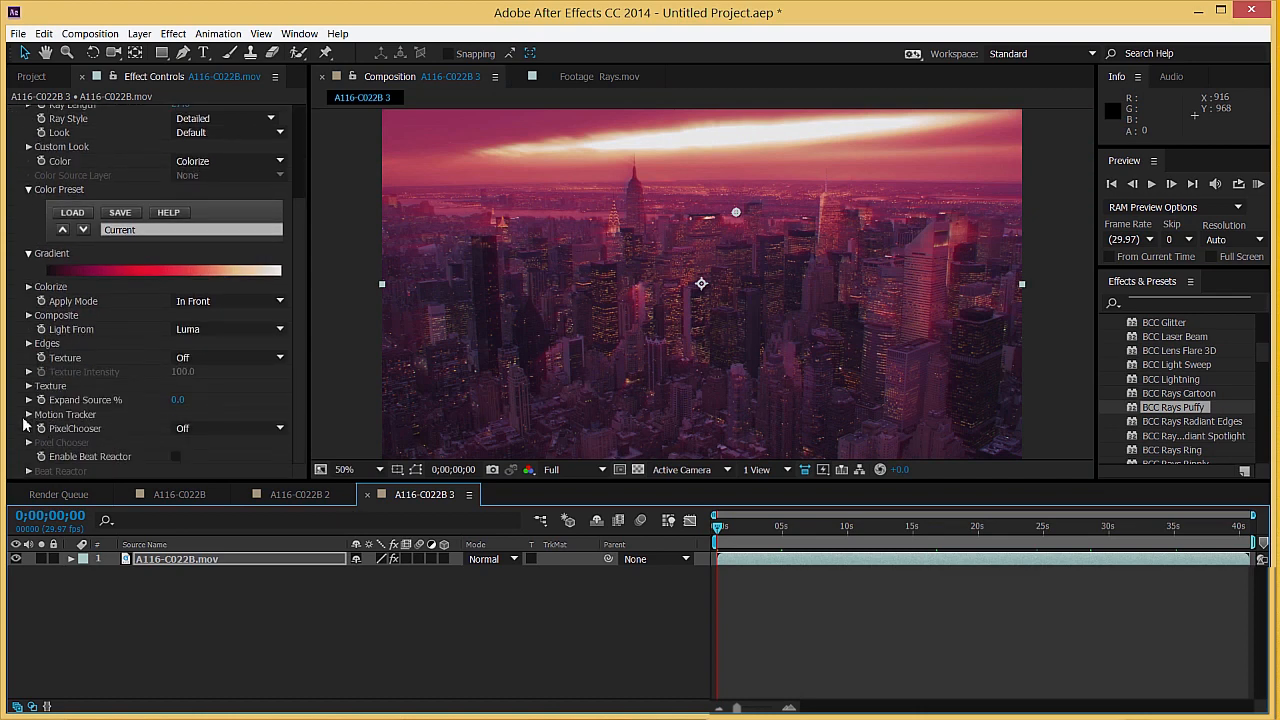
{"action": "left_click", "coordinate": [29, 415]}
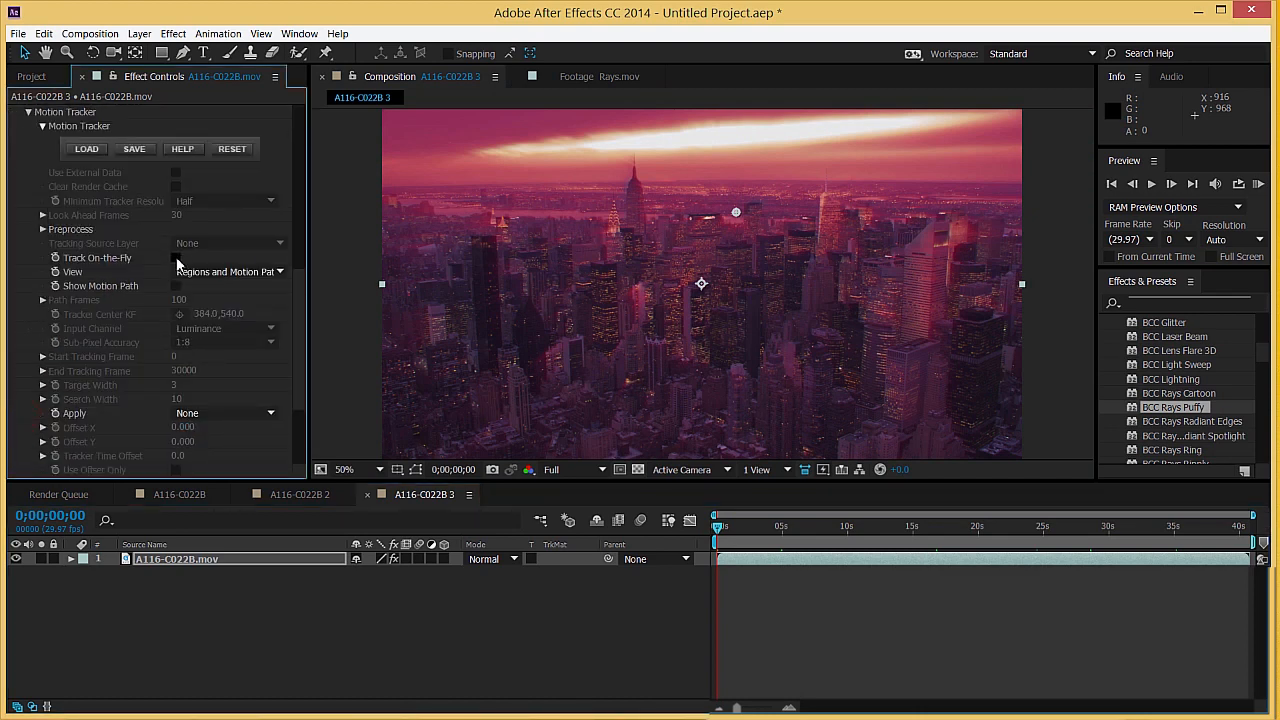
{"action": "left_click", "coordinate": [176, 258]}
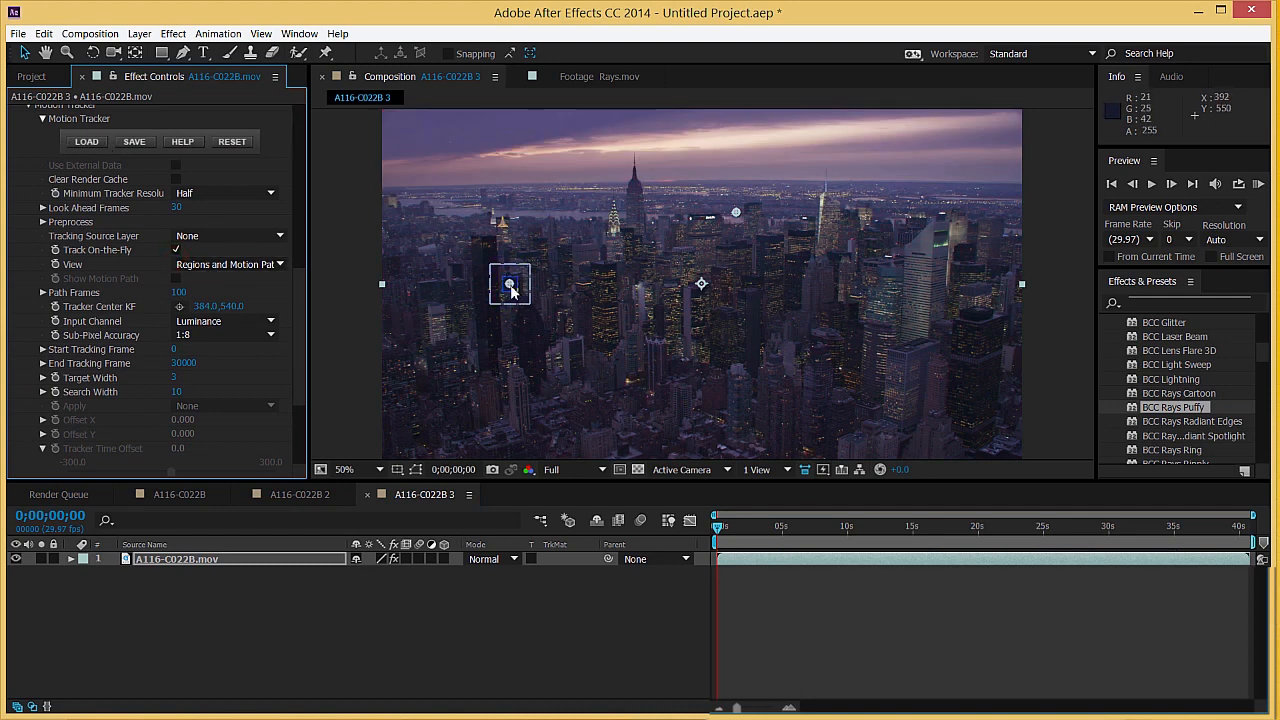
Step: Place the tracker center on the distant city lights along the horizon, at 649.5, 249.0
{"action": "left_click_drag", "start_coordinate": [509, 284], "coordinate": [605, 190]}
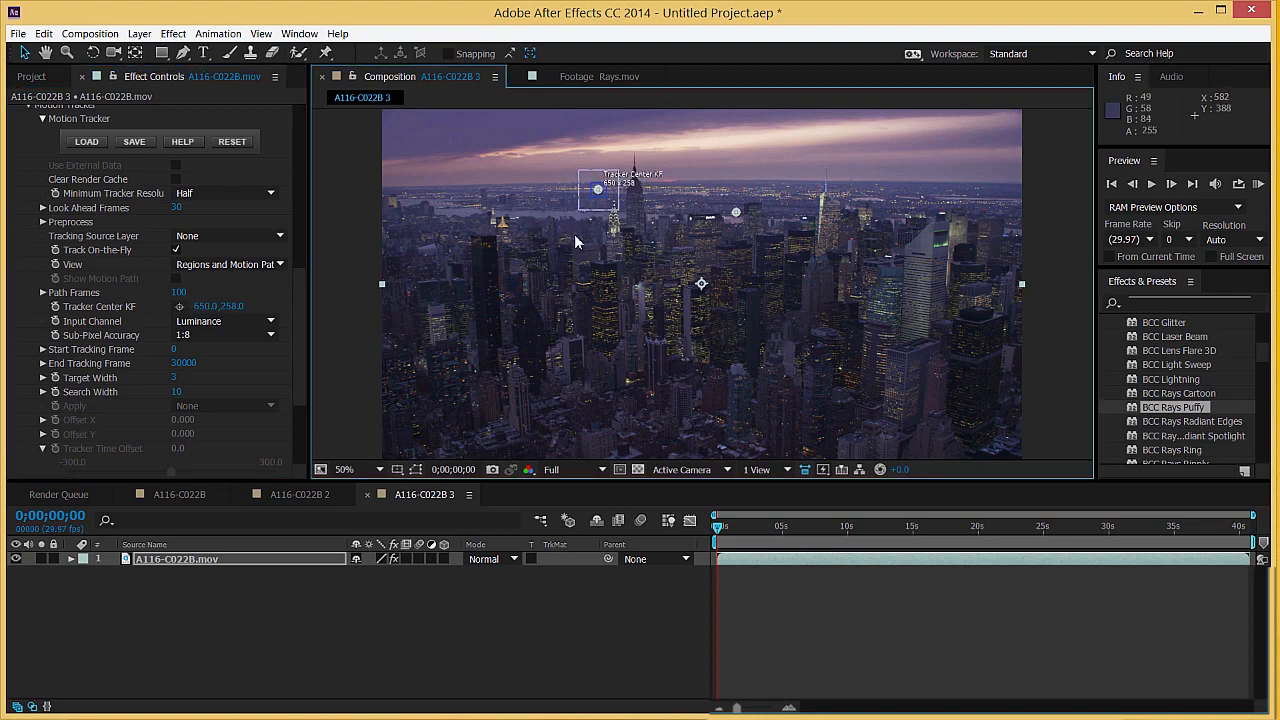
{"action": "scroll", "coordinate": [572, 242], "scroll_direction": "up", "scroll_amount": 1}
{"action": "left_click_drag", "start_coordinate": [527, 242], "coordinate": [599, 361]}
{"action": "scroll", "coordinate": [590, 345], "scroll_direction": "up", "scroll_amount": 1}
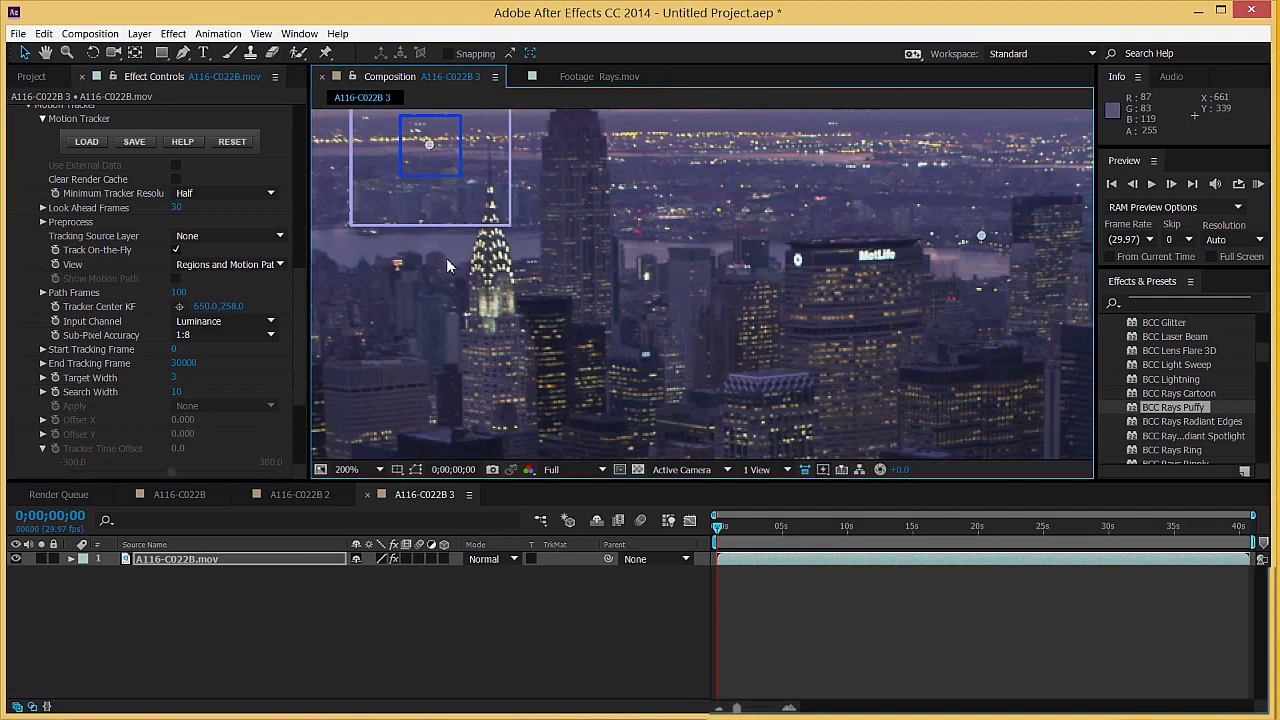
{"action": "left_click_drag", "start_coordinate": [433, 146], "coordinate": [678, 279]}
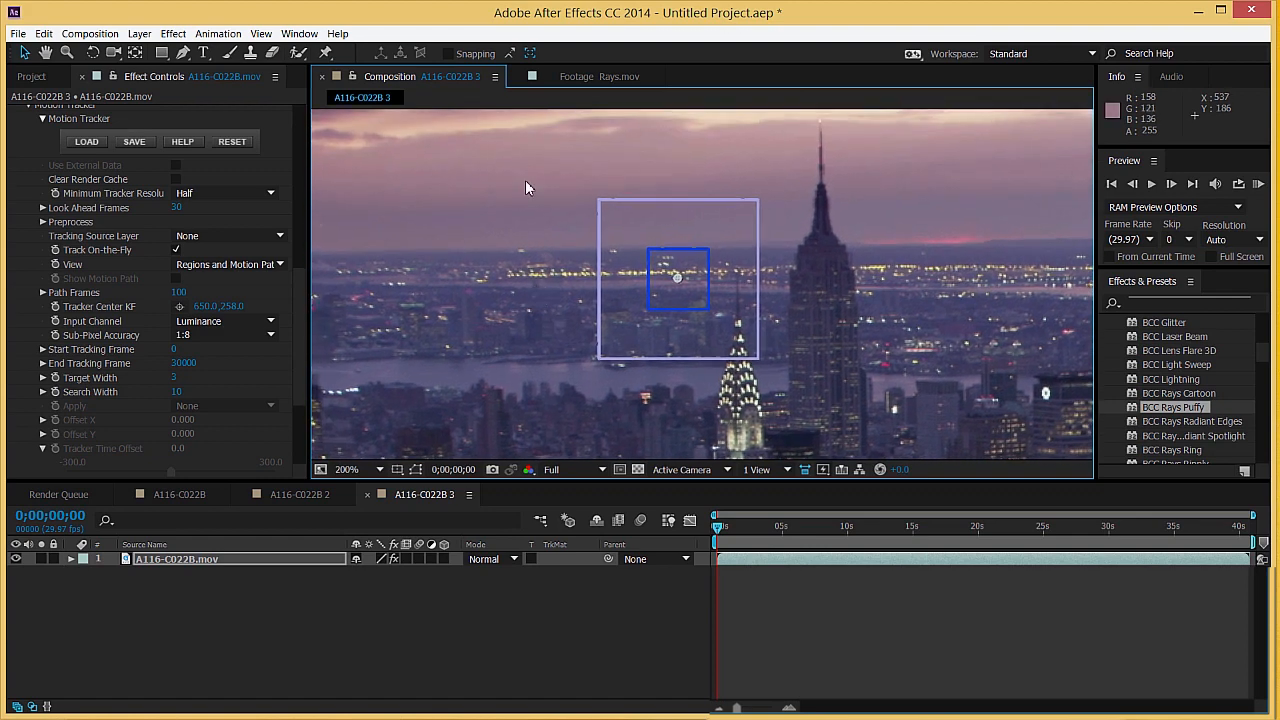
{"action": "left_click_drag", "start_coordinate": [474, 190], "coordinate": [525, 250]}
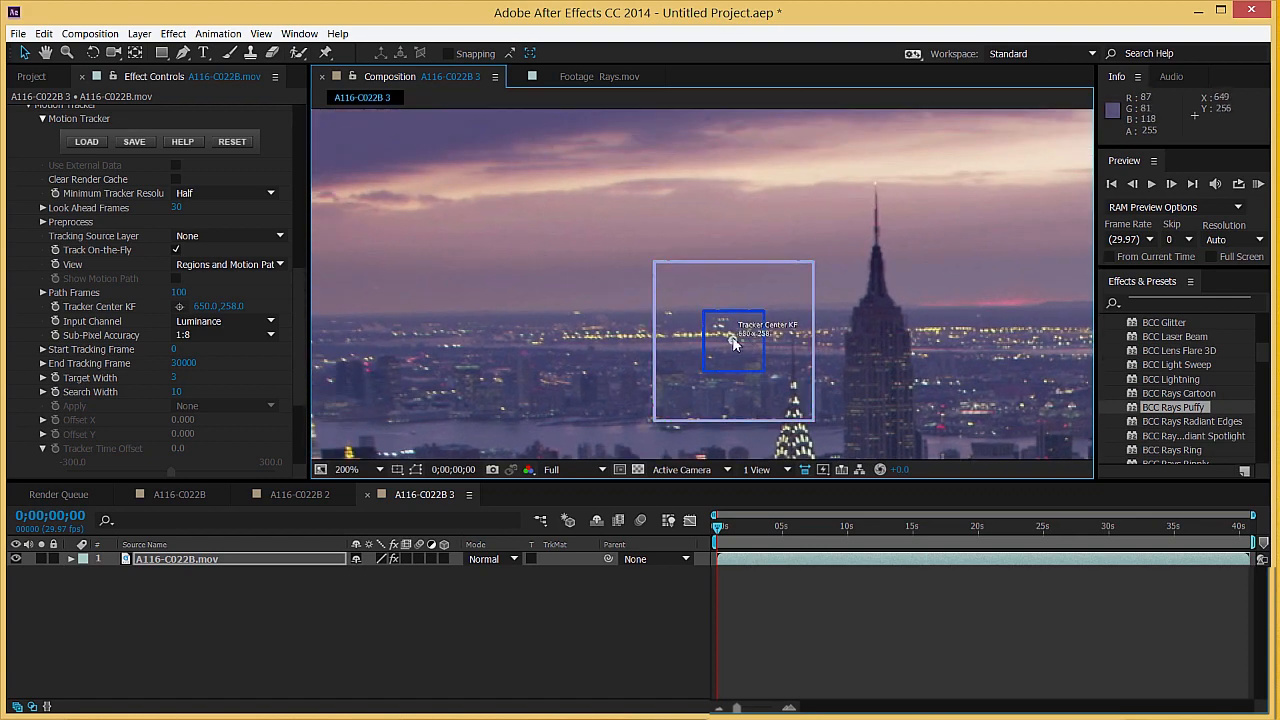
{"action": "left_click_drag", "start_coordinate": [733, 345], "coordinate": [733, 333]}
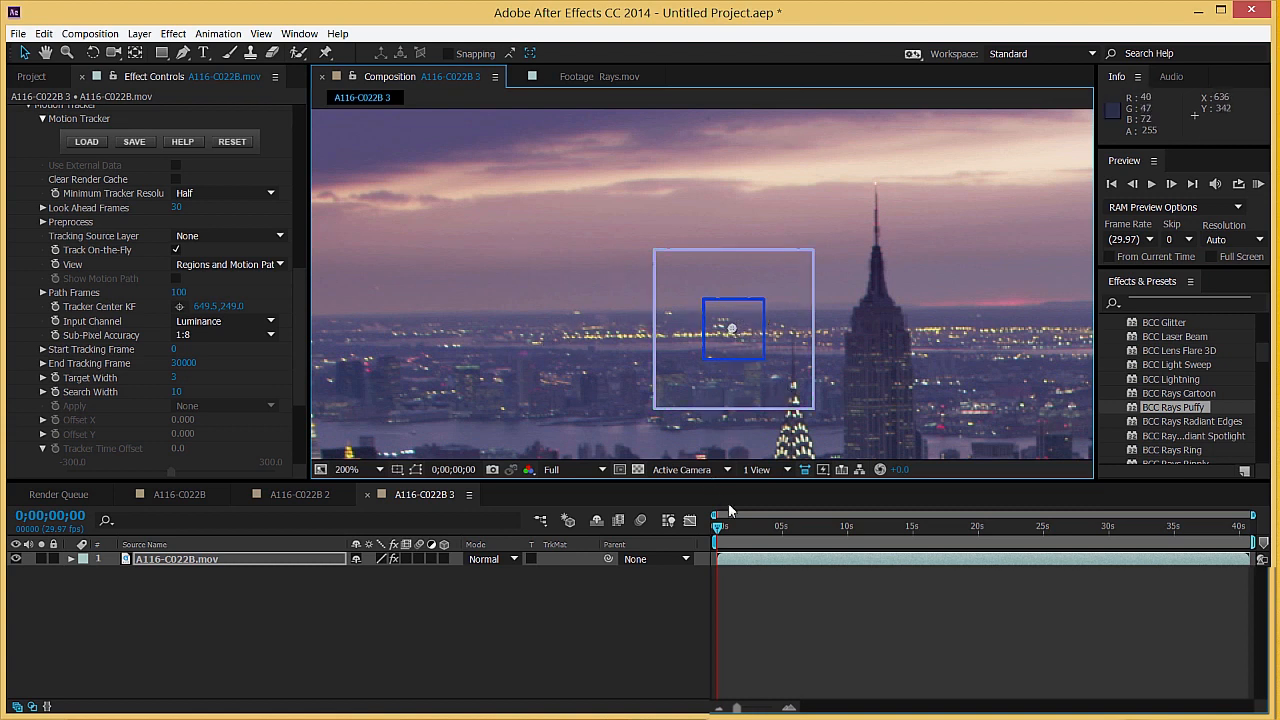
Step: Track the chosen point through the whole clip and scrub back to about 7 seconds to check the motion path
{"action": "key", "text": "space"}
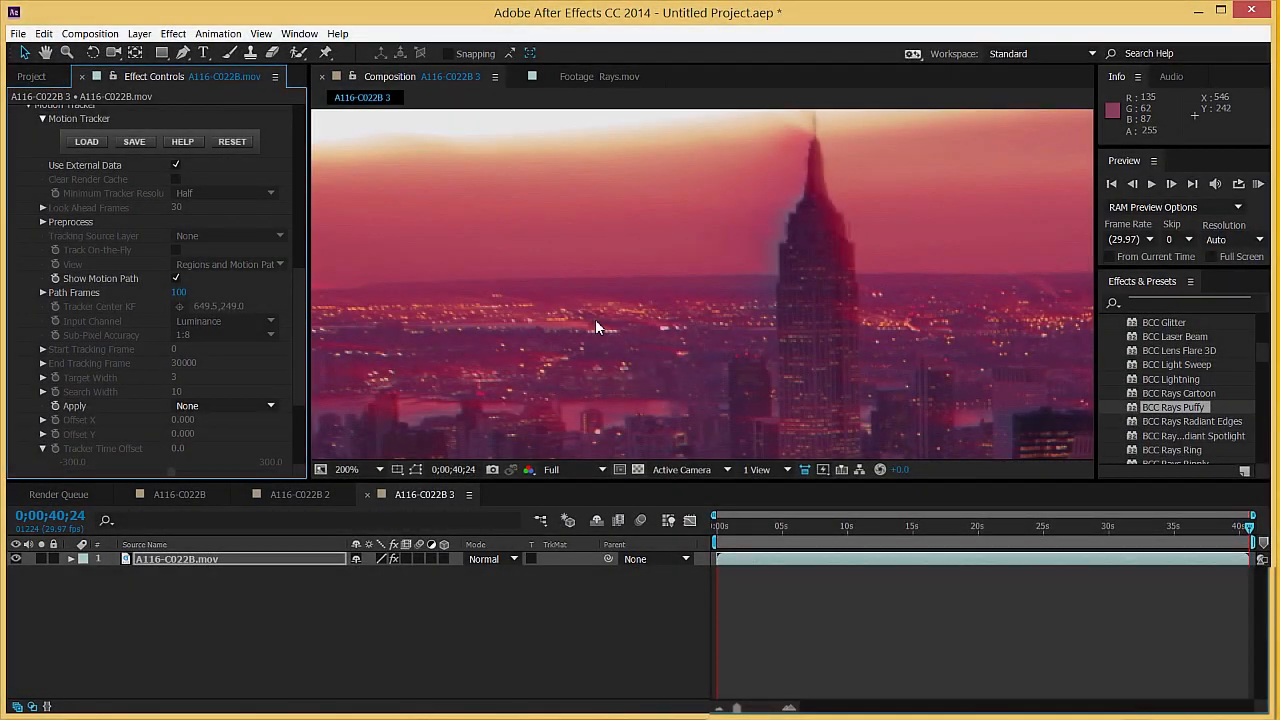
{"action": "scroll", "coordinate": [595, 327], "scroll_direction": "down", "scroll_amount": 2}
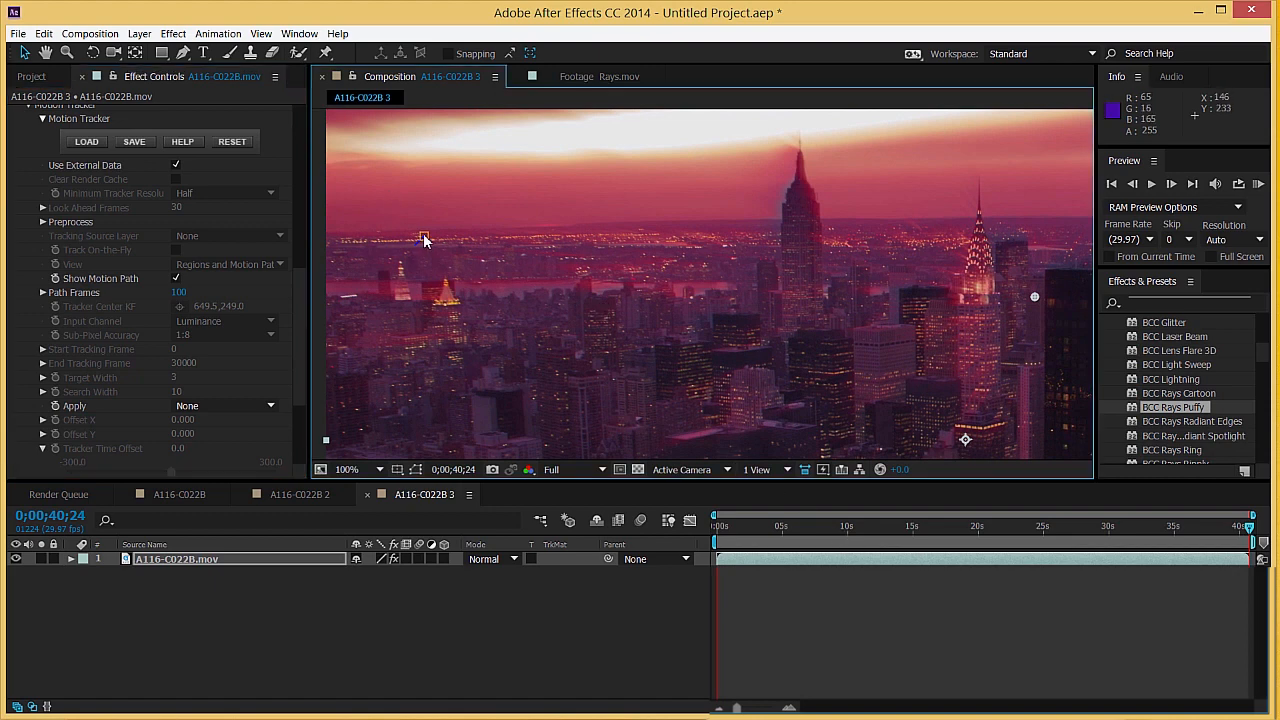
{"action": "left_click_drag", "start_coordinate": [880, 531], "coordinate": [814, 535]}
Step: Apply the tracking data to Light Source and check the light's position on the horizon at about 19 seconds
{"action": "scroll", "coordinate": [83, 388], "scroll_direction": "down", "scroll_amount": 3}
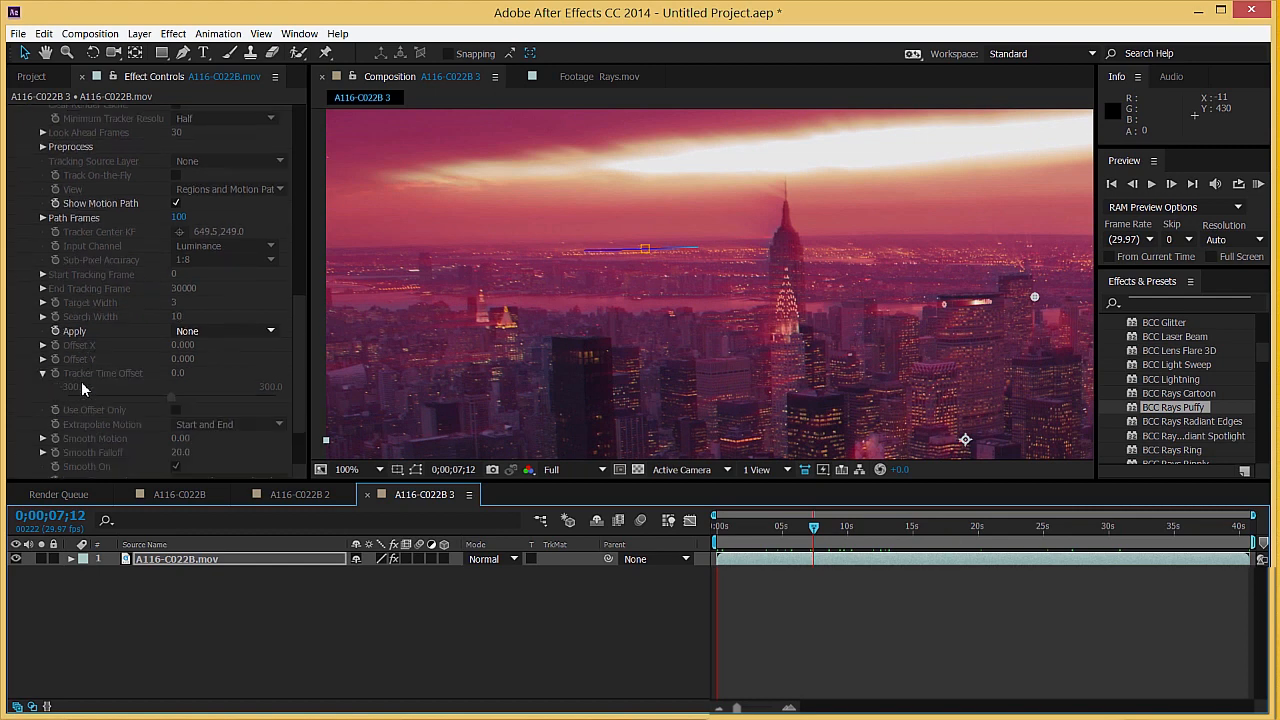
{"action": "left_click", "coordinate": [195, 332]}
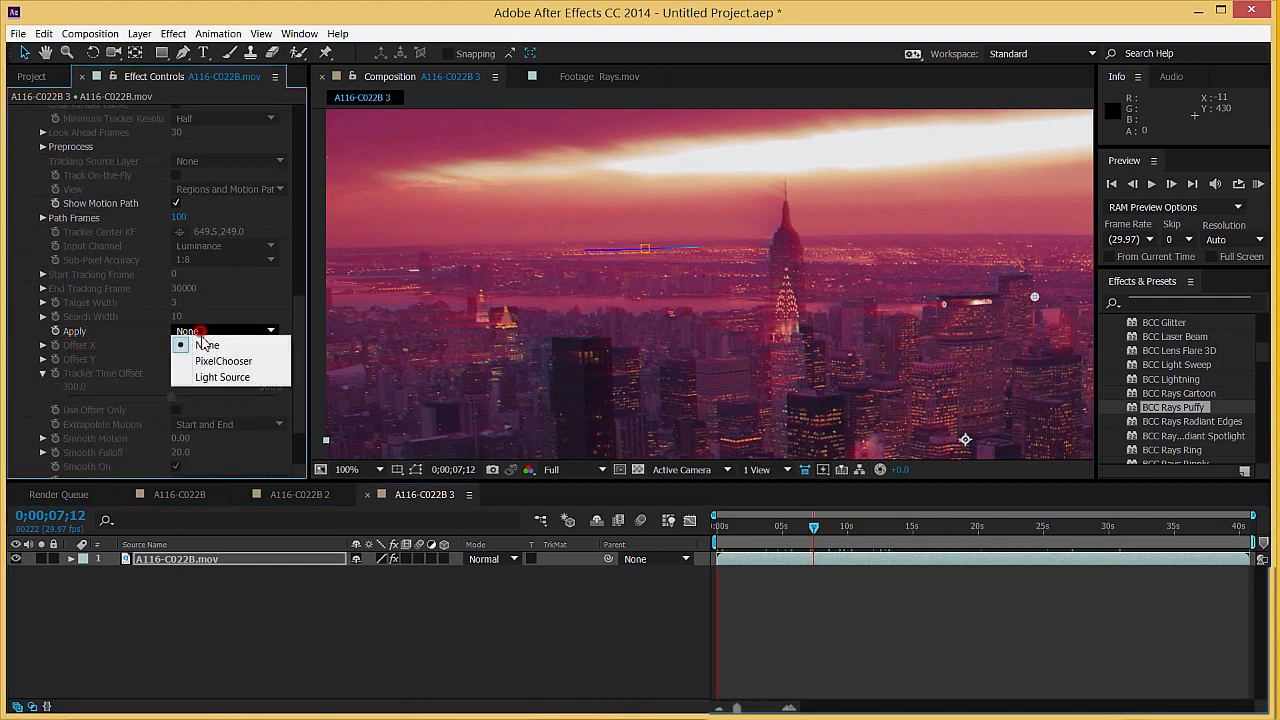
{"action": "left_click", "coordinate": [205, 388]}
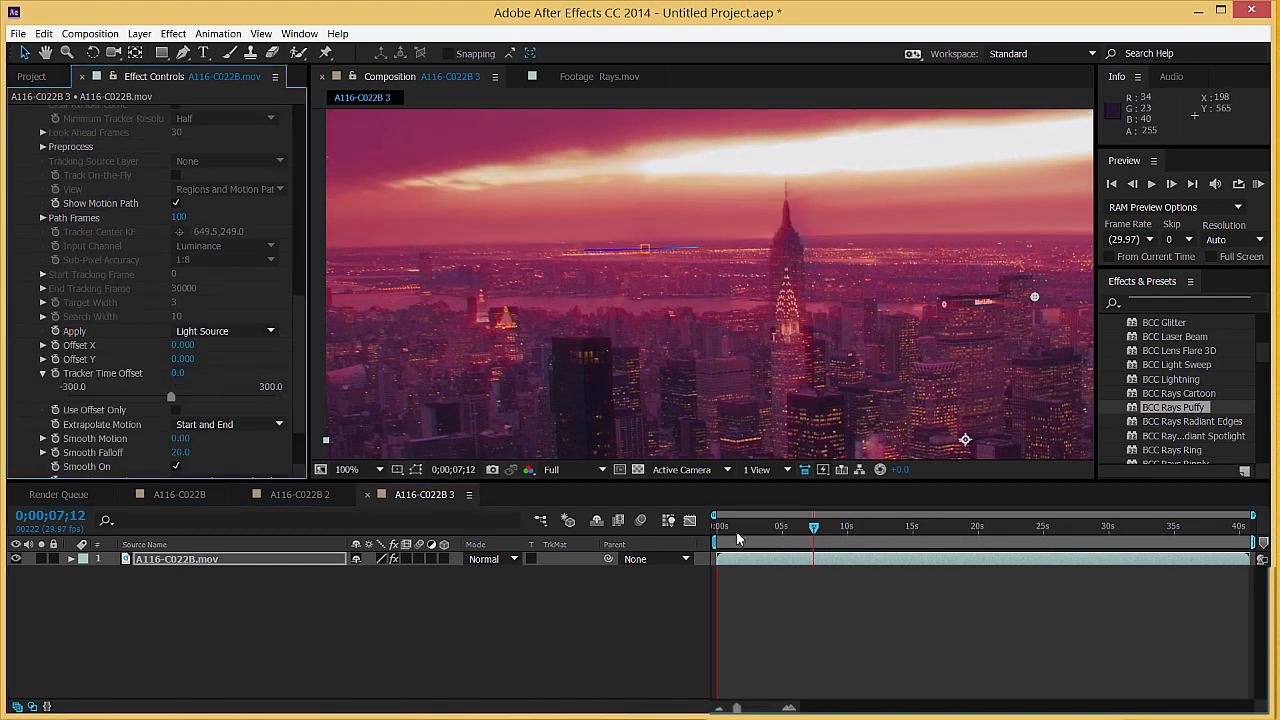
{"action": "left_click_drag", "start_coordinate": [797, 527], "coordinate": [977, 548]}
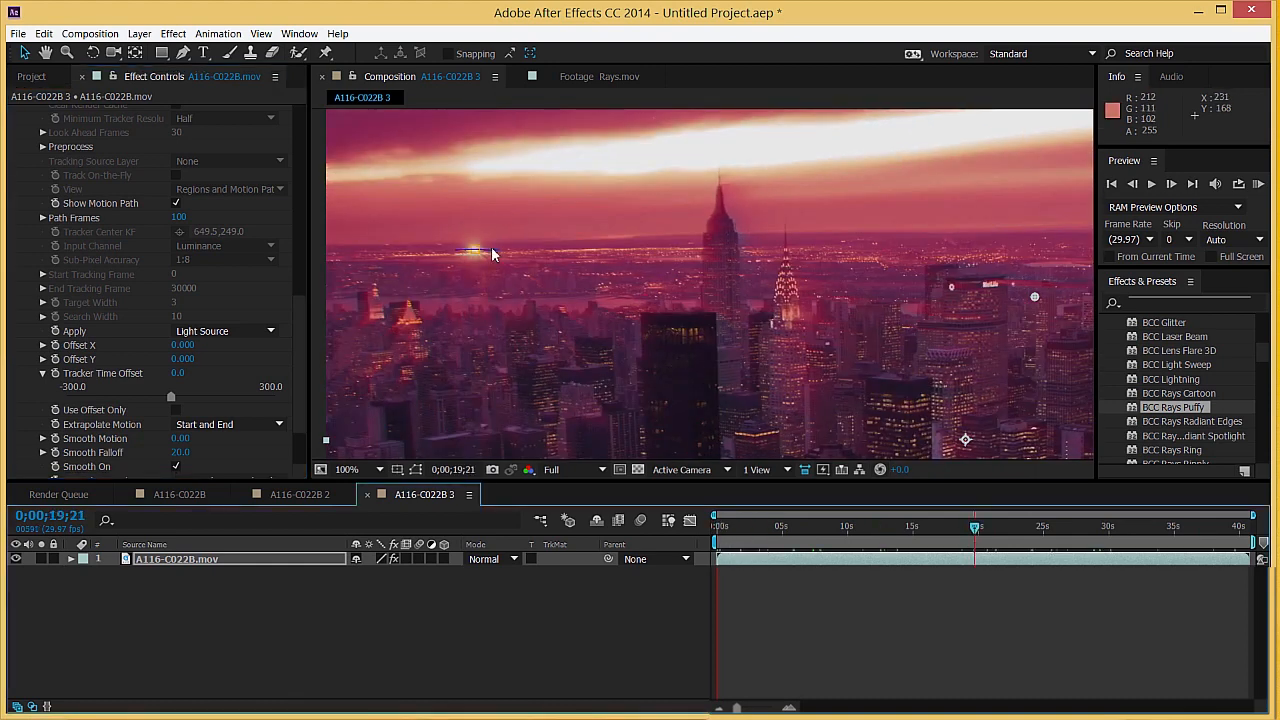
{"action": "scroll", "coordinate": [466, 257], "scroll_direction": "up", "scroll_amount": 3}
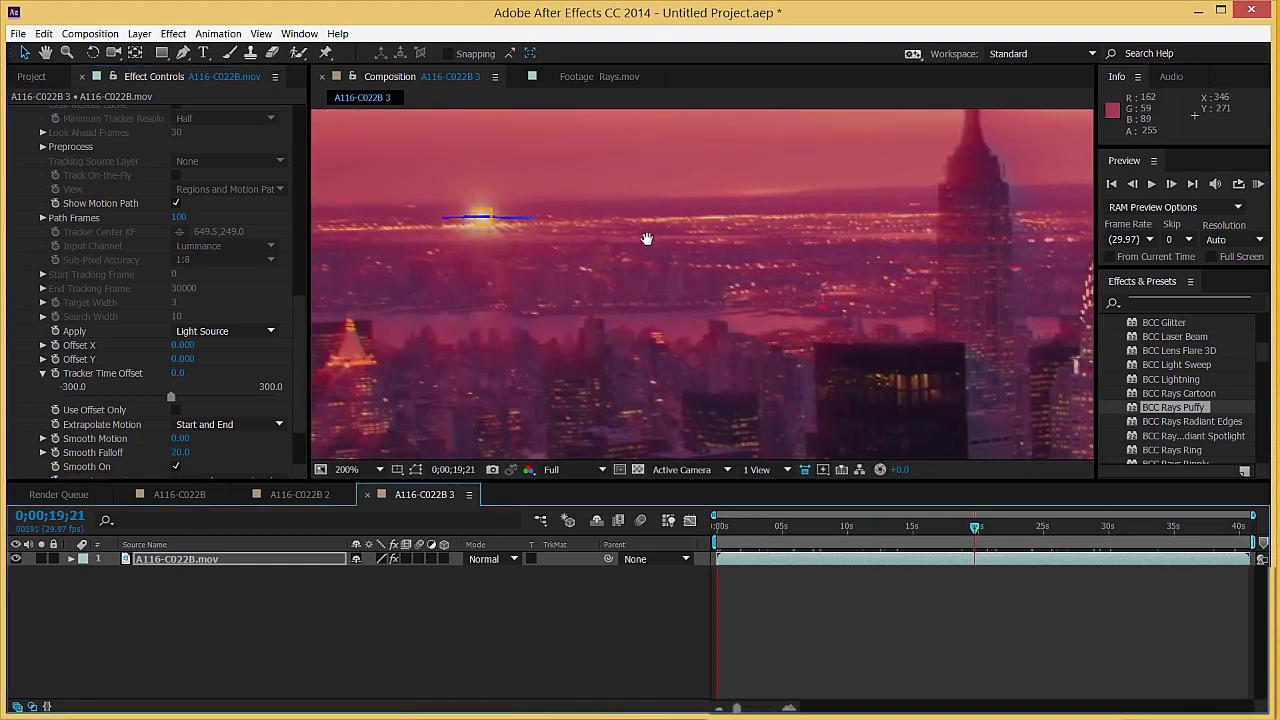
{"action": "scroll", "coordinate": [660, 258], "scroll_direction": "down", "scroll_amount": 3}
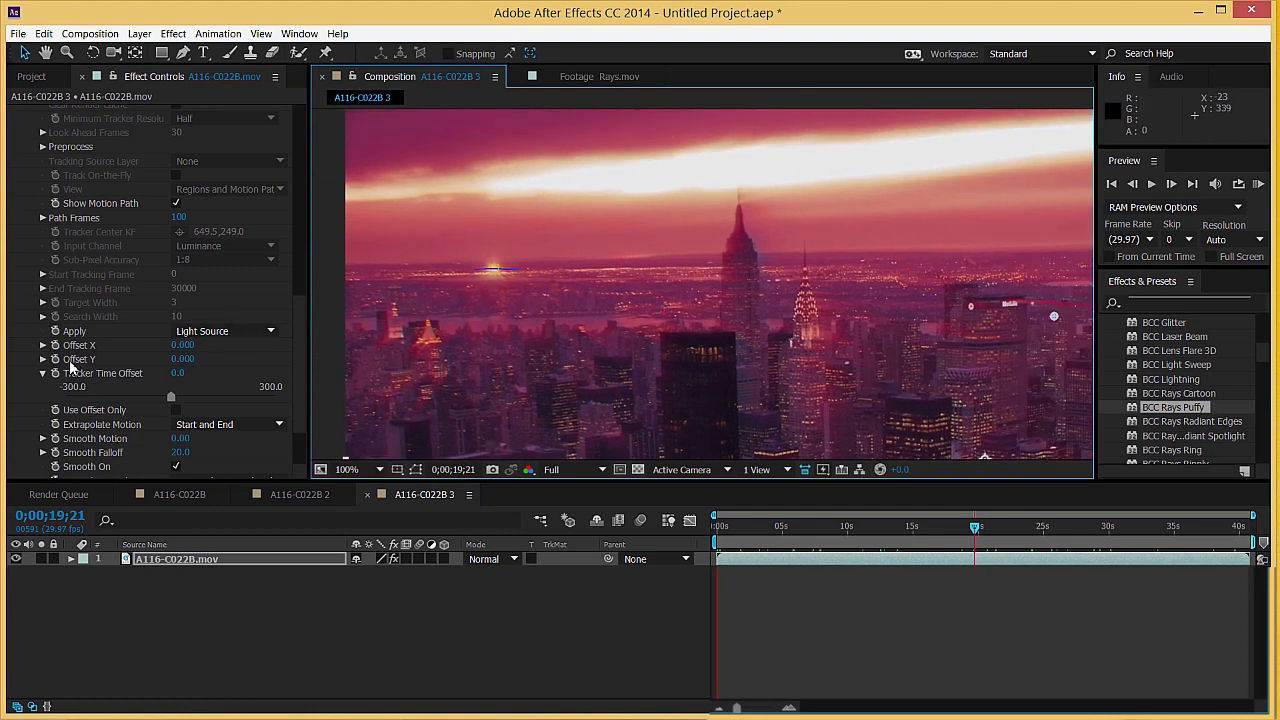
Step: Set the tracker's Offset Y to -0.420 and scrub the clip to review how the rays follow the track
{"action": "left_click_drag", "start_coordinate": [183, 360], "coordinate": [156, 360]}
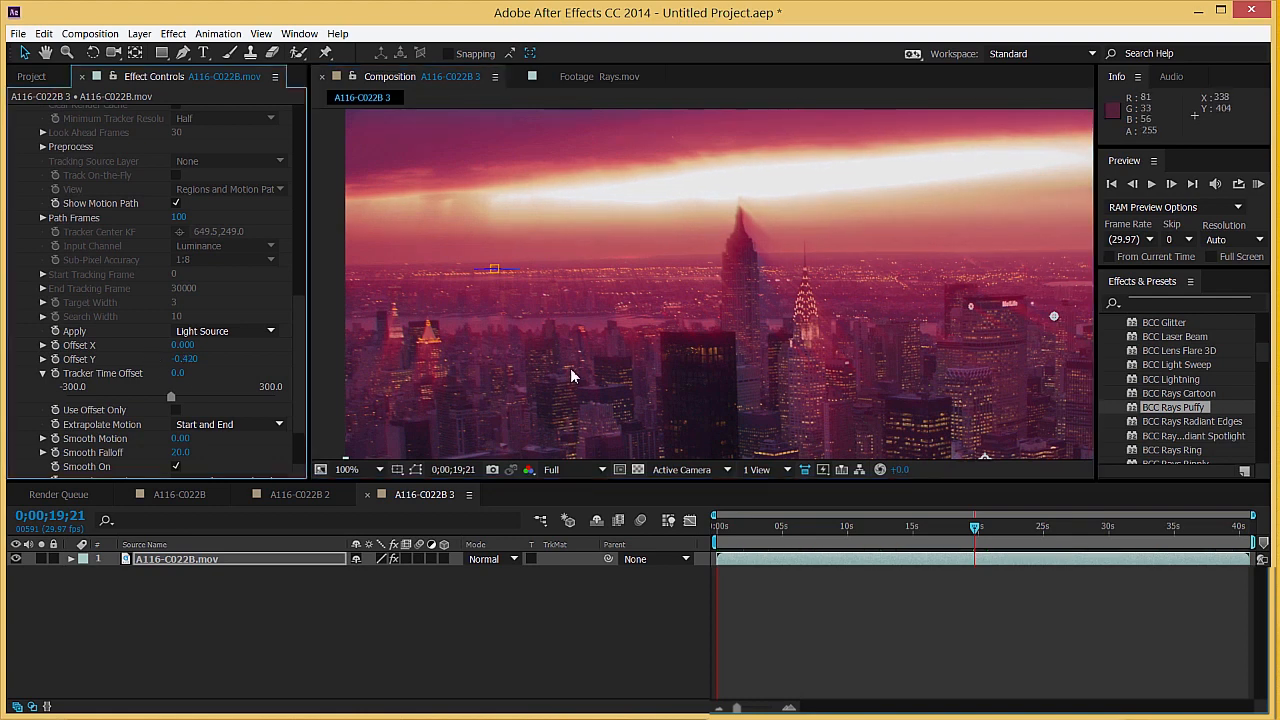
{"action": "left_click", "coordinate": [797, 530]}
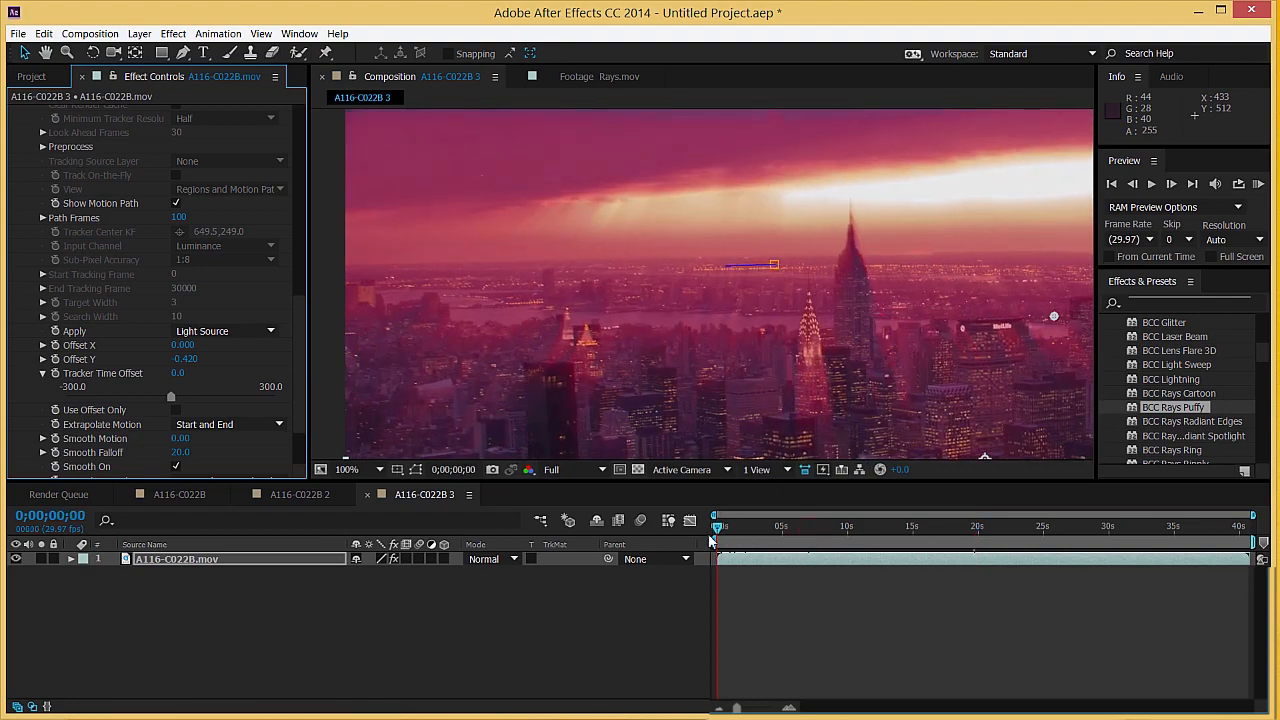
{"action": "left_click_drag", "start_coordinate": [920, 540], "coordinate": [761, 538]}
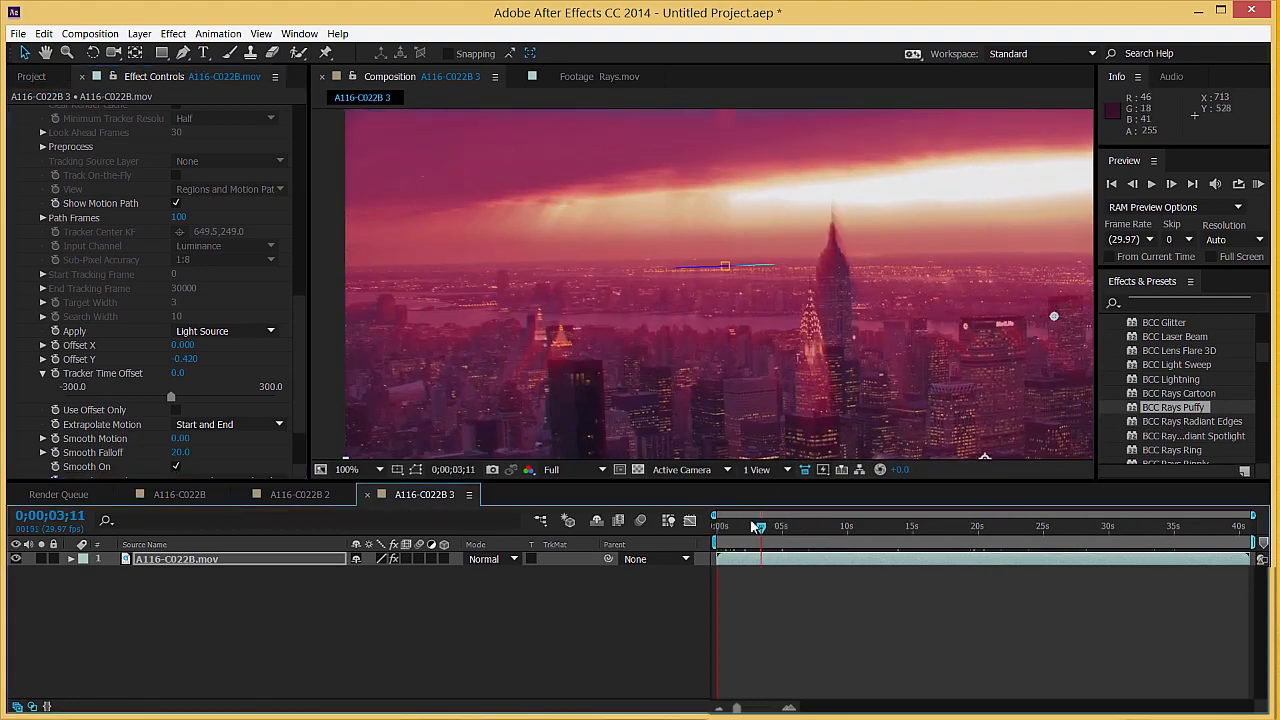
{"action": "left_click", "coordinate": [865, 527]}
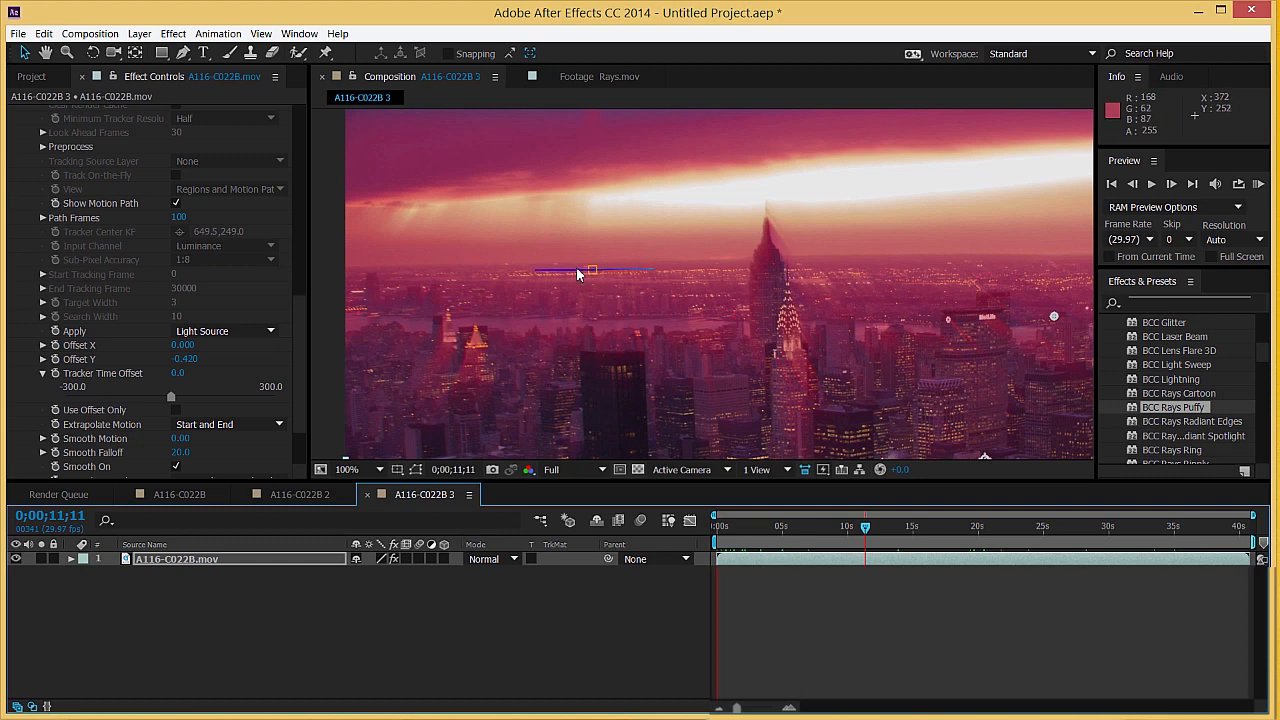
Step: Turn off Show Motion Path and inspect the rays over the sky and the buildings
{"action": "left_click", "coordinate": [175, 205]}
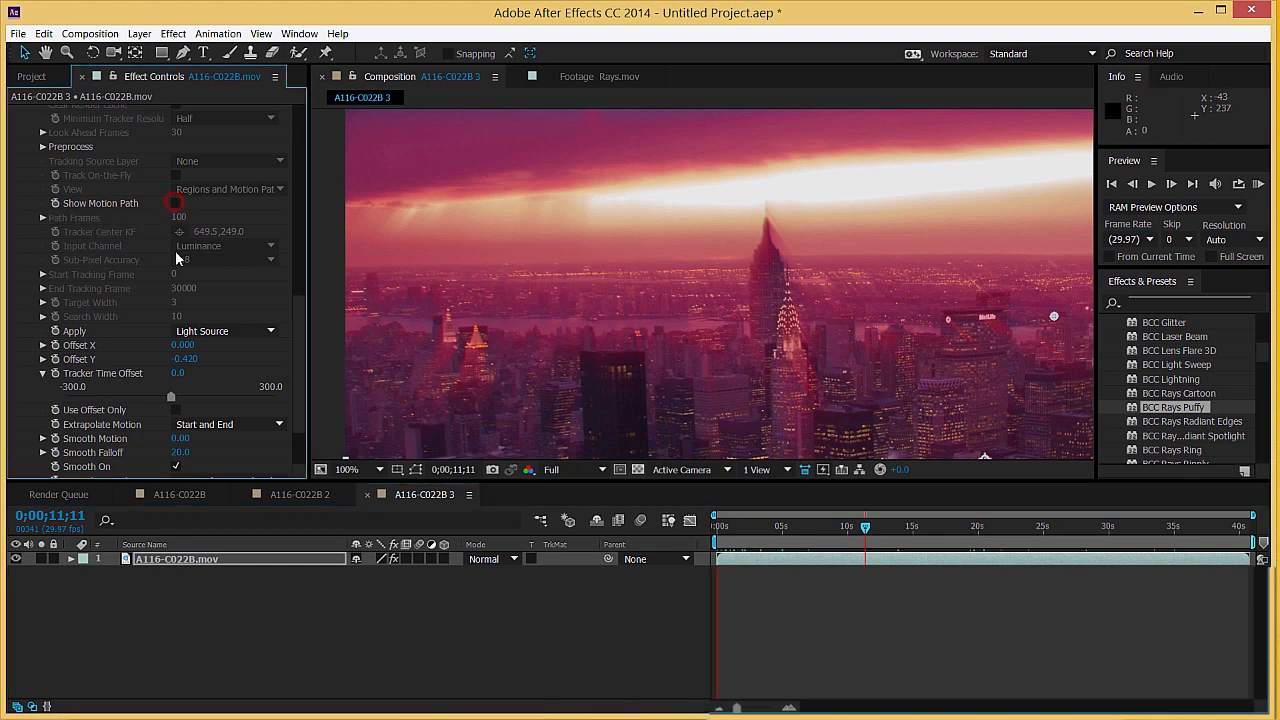
{"action": "scroll", "coordinate": [688, 261], "scroll_direction": "down", "scroll_amount": 2}
{"action": "left_click_drag", "start_coordinate": [686, 357], "coordinate": [644, 310]}
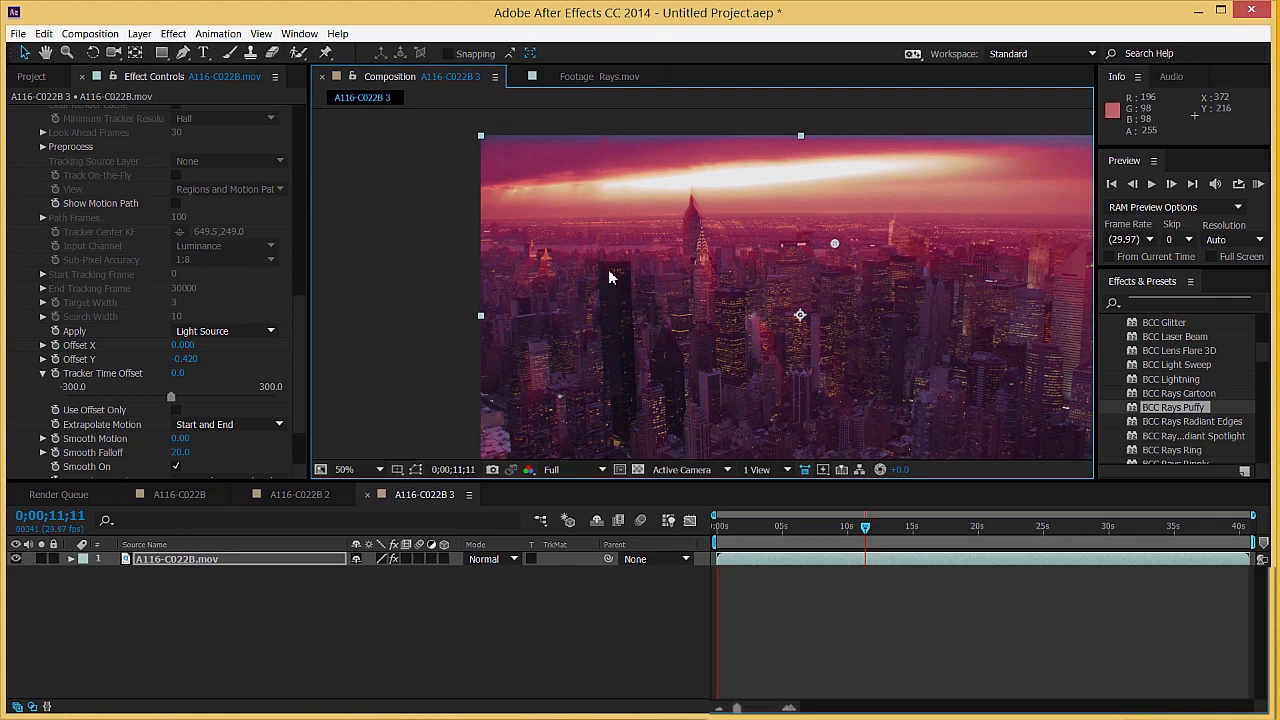
{"action": "scroll", "coordinate": [606, 280], "scroll_direction": "up", "scroll_amount": 2}
{"action": "scroll", "coordinate": [587, 259], "scroll_direction": "up", "scroll_amount": 5}
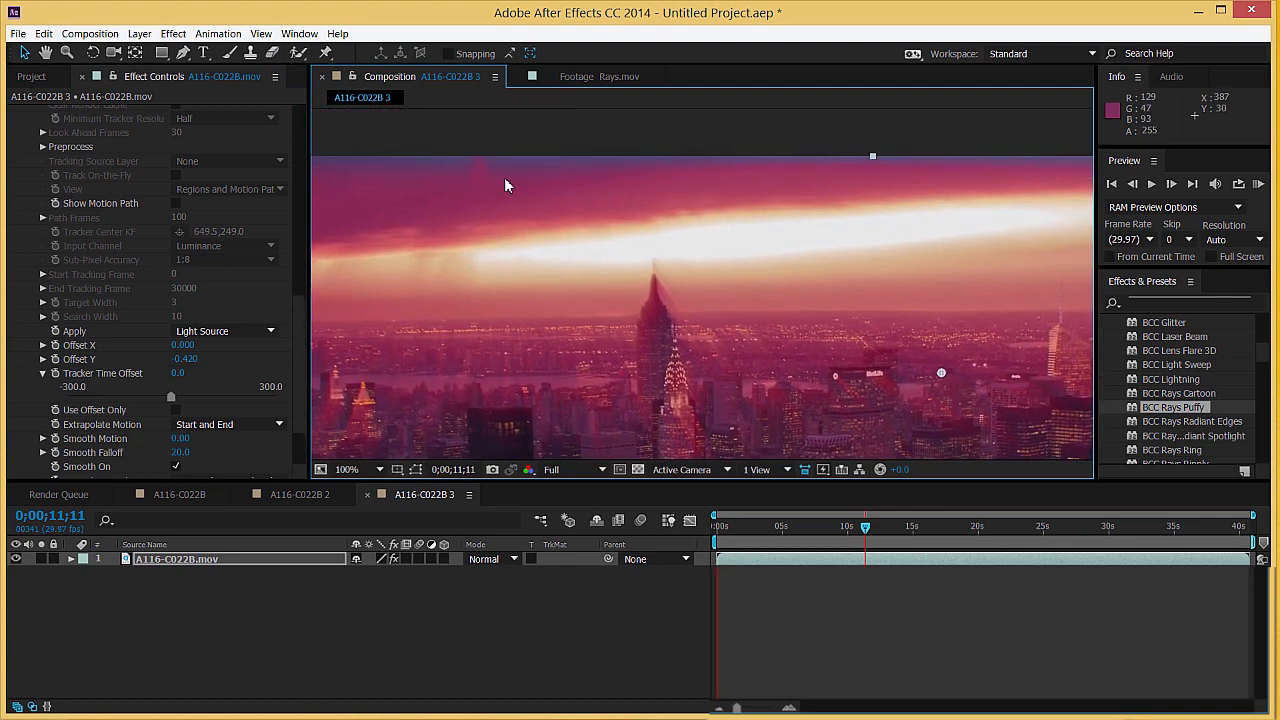
{"action": "left_click_drag", "start_coordinate": [564, 410], "coordinate": [564, 217]}
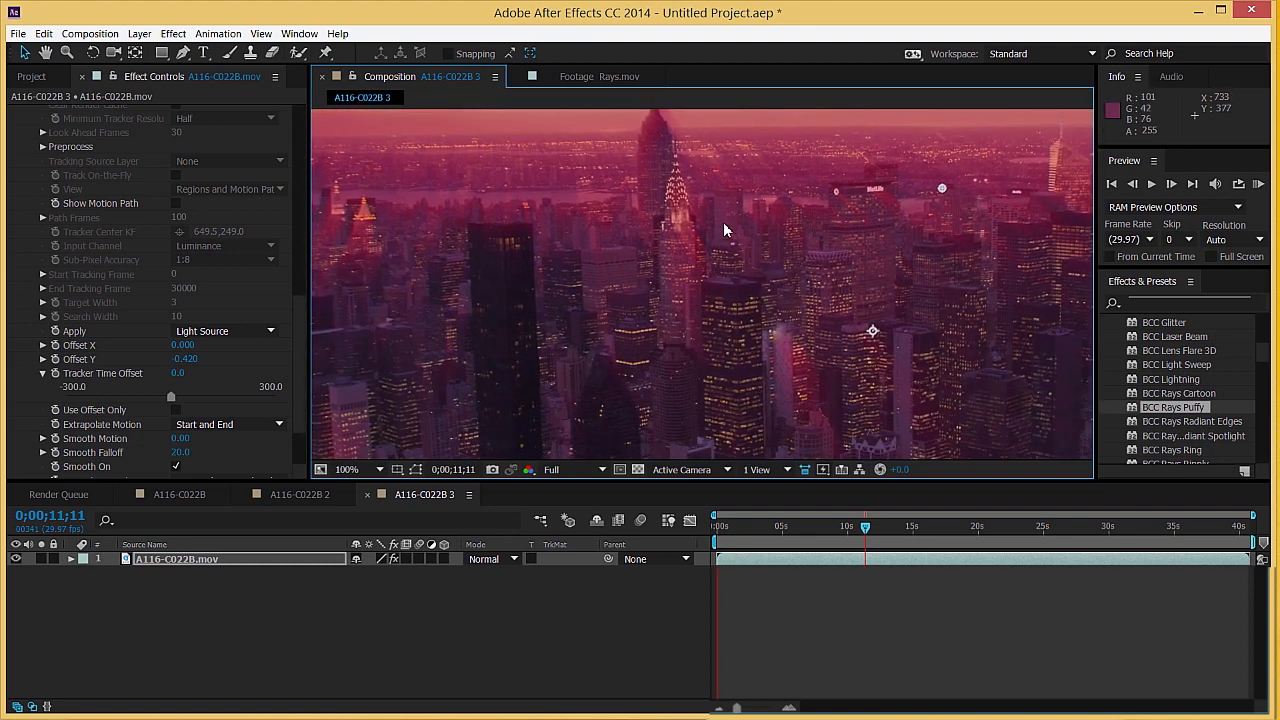
{"action": "scroll", "coordinate": [660, 280], "scroll_direction": "down", "scroll_amount": 2}
{"action": "left_click_drag", "start_coordinate": [650, 245], "coordinate": [647, 297]}
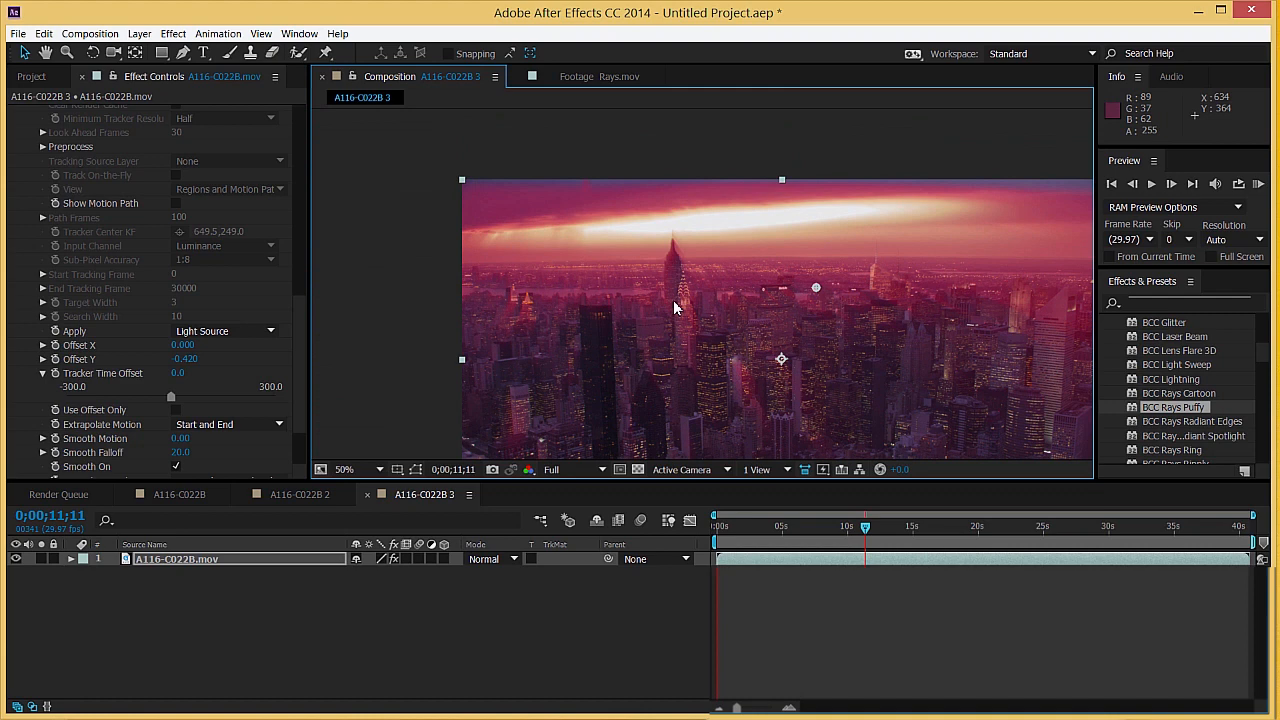
Step: Collapse the Motion Tracker settings, turn PixelChooser on and inspect the rays around the skyscraper
{"action": "scroll", "coordinate": [70, 300], "scroll_direction": "up", "scroll_amount": 5}
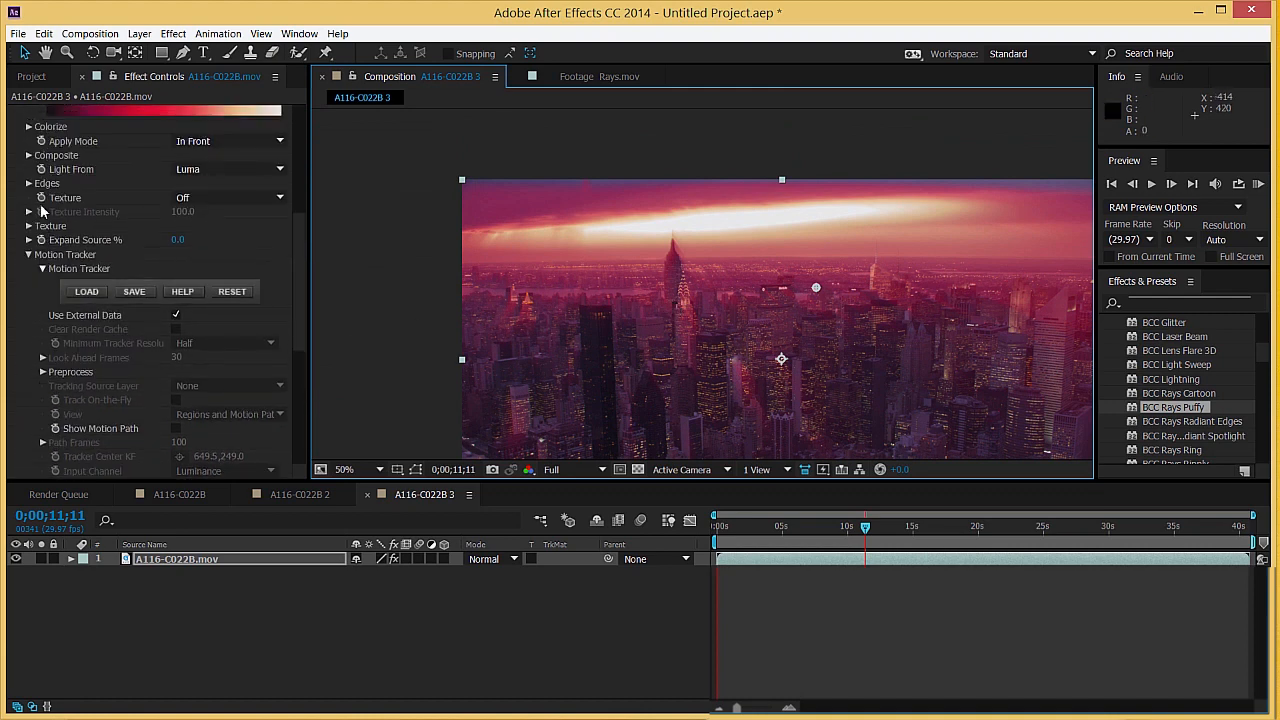
{"action": "left_click", "coordinate": [29, 255]}
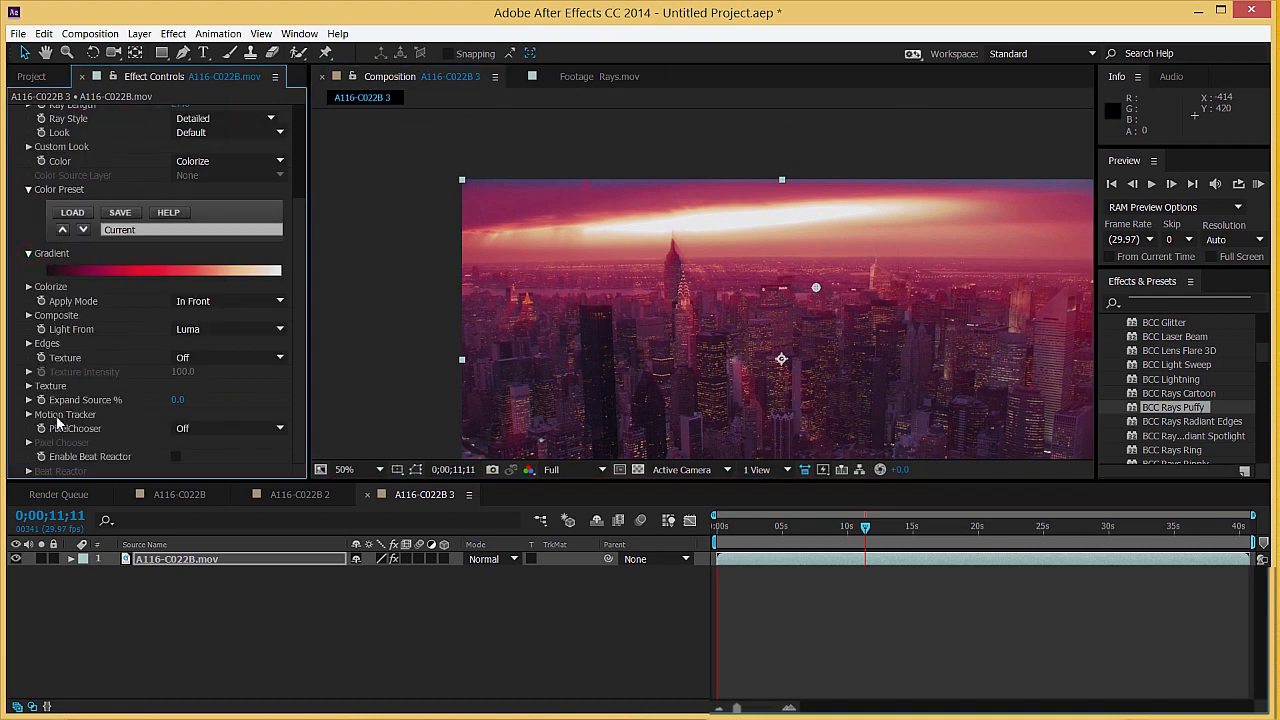
{"action": "left_click", "coordinate": [201, 428]}
{"action": "left_click", "coordinate": [199, 456]}
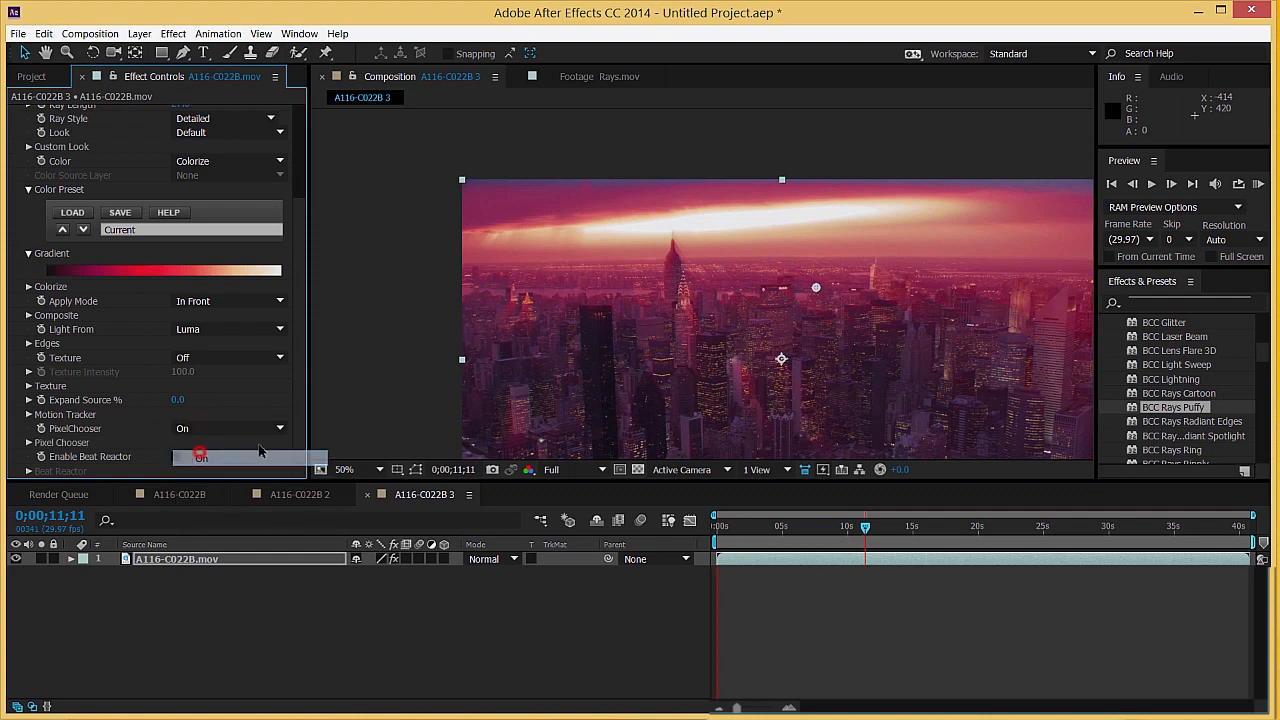
{"action": "scroll", "coordinate": [619, 259], "scroll_direction": "up", "scroll_amount": 1}
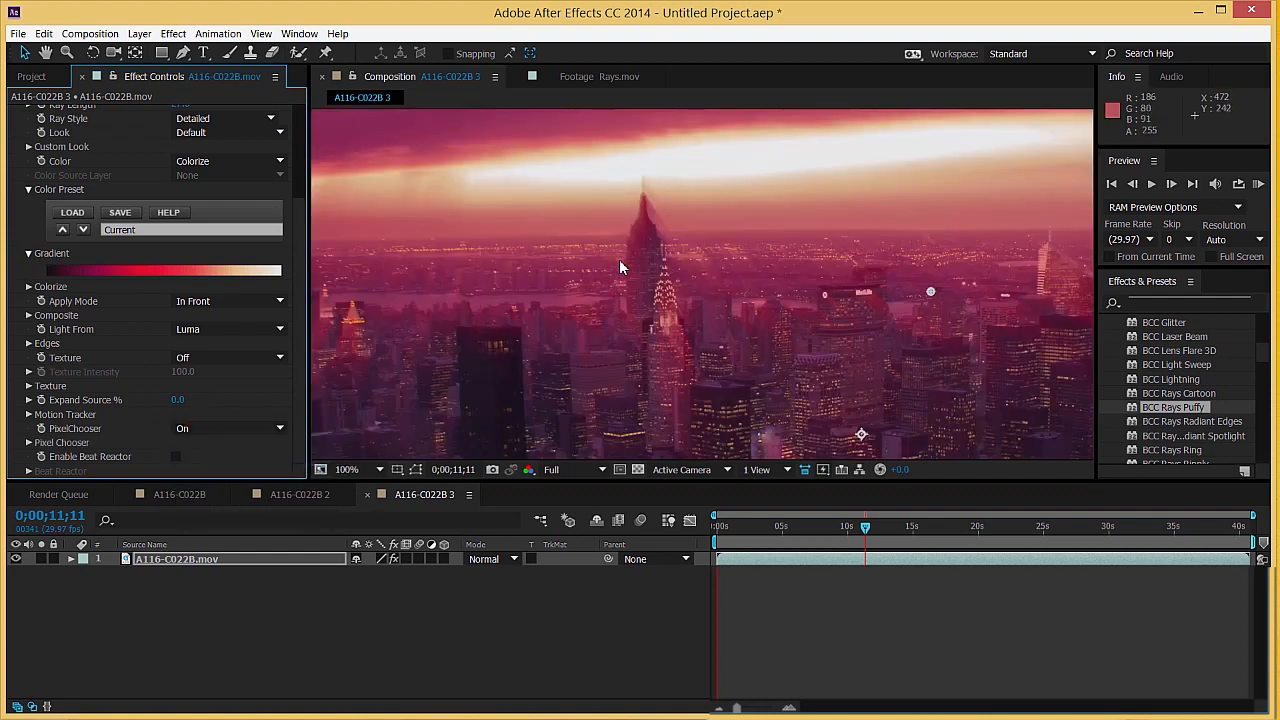
{"action": "scroll", "coordinate": [619, 259], "scroll_direction": "down", "scroll_amount": 1}
{"action": "left_click_drag", "start_coordinate": [715, 330], "coordinate": [692, 243]}
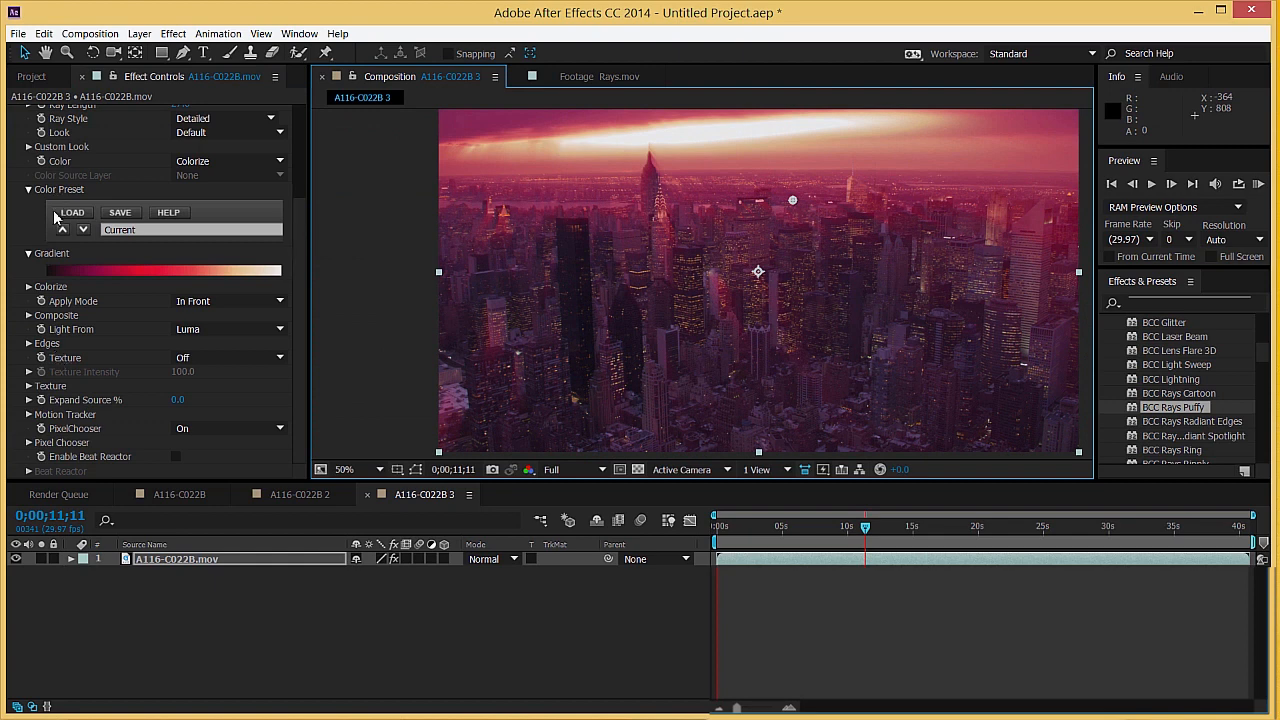
Step: Expand the Pixel Chooser settings and set the region's shape to Inside Rectangle
{"action": "left_click", "coordinate": [66, 358]}
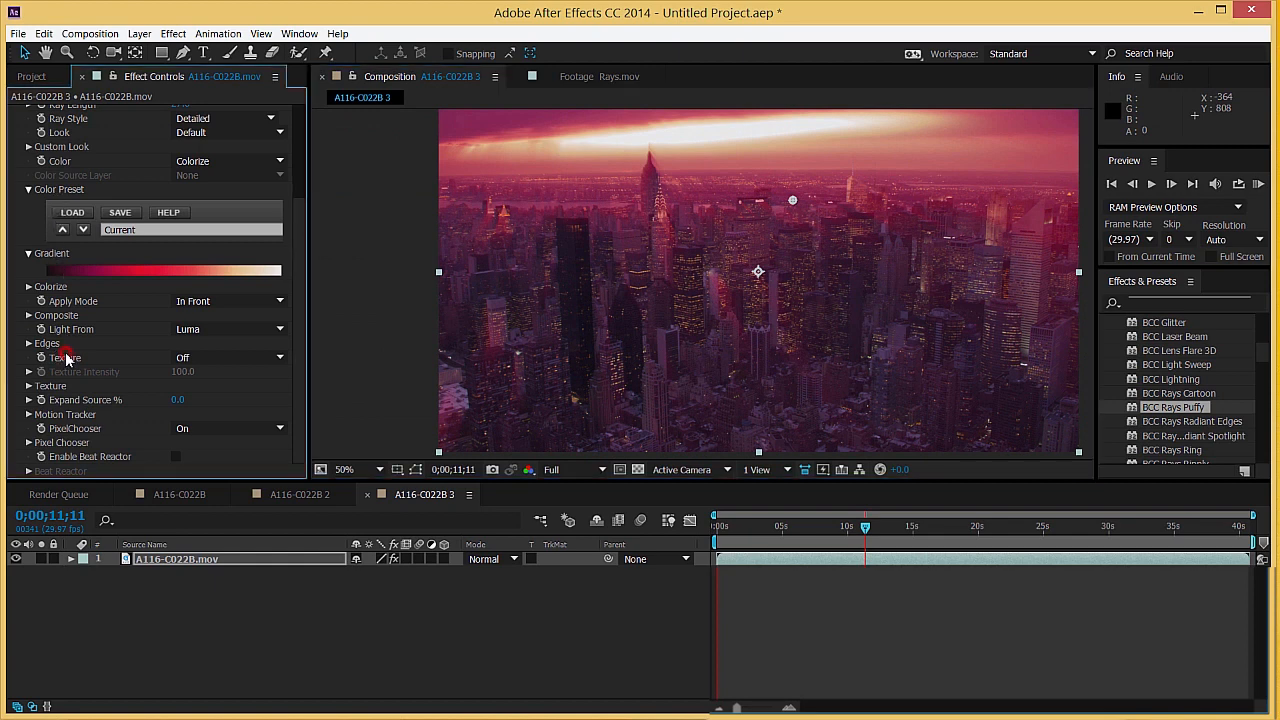
{"action": "left_click", "coordinate": [29, 442]}
{"action": "scroll", "coordinate": [60, 440], "scroll_direction": "down", "scroll_amount": 5}
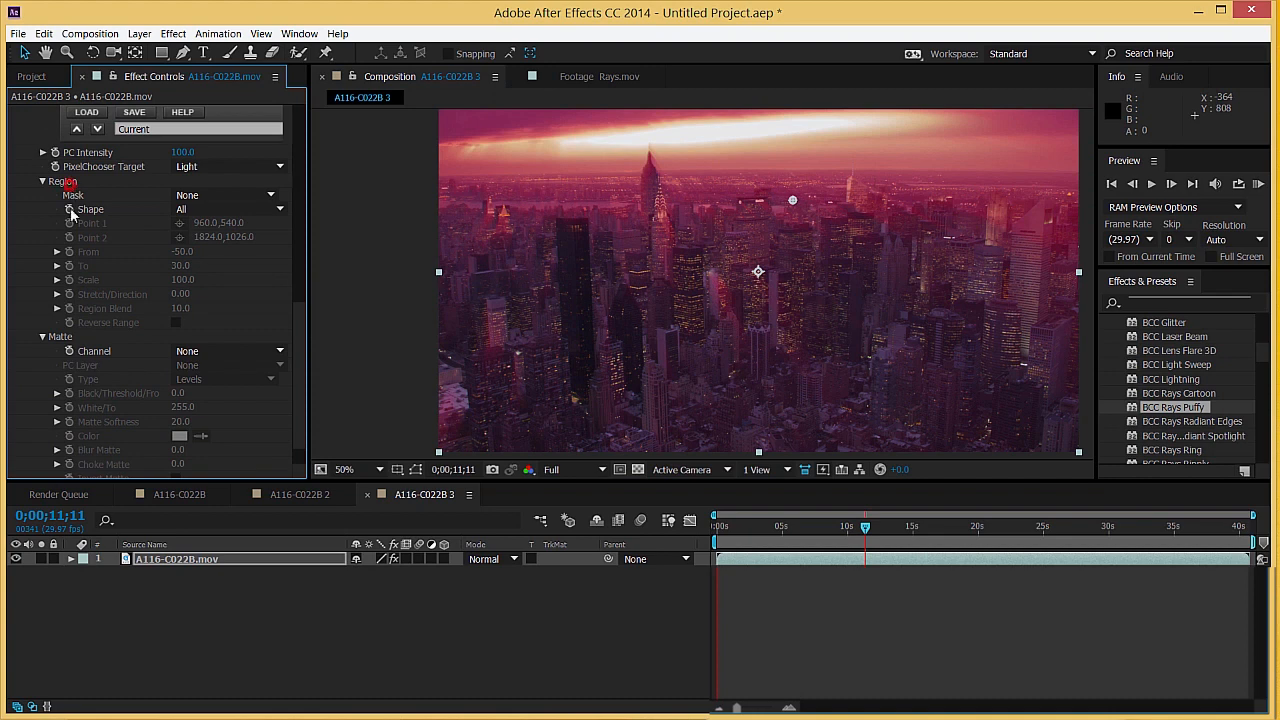
{"action": "left_click", "coordinate": [218, 208]}
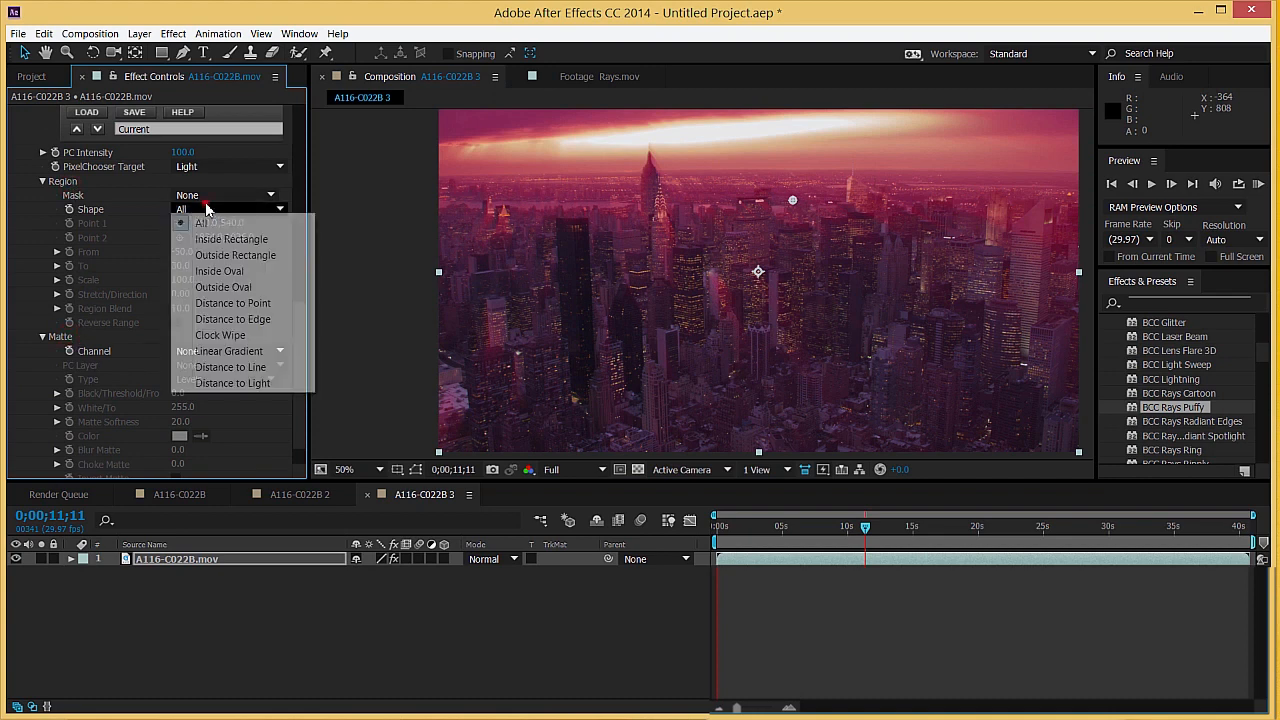
{"action": "left_click", "coordinate": [232, 239]}
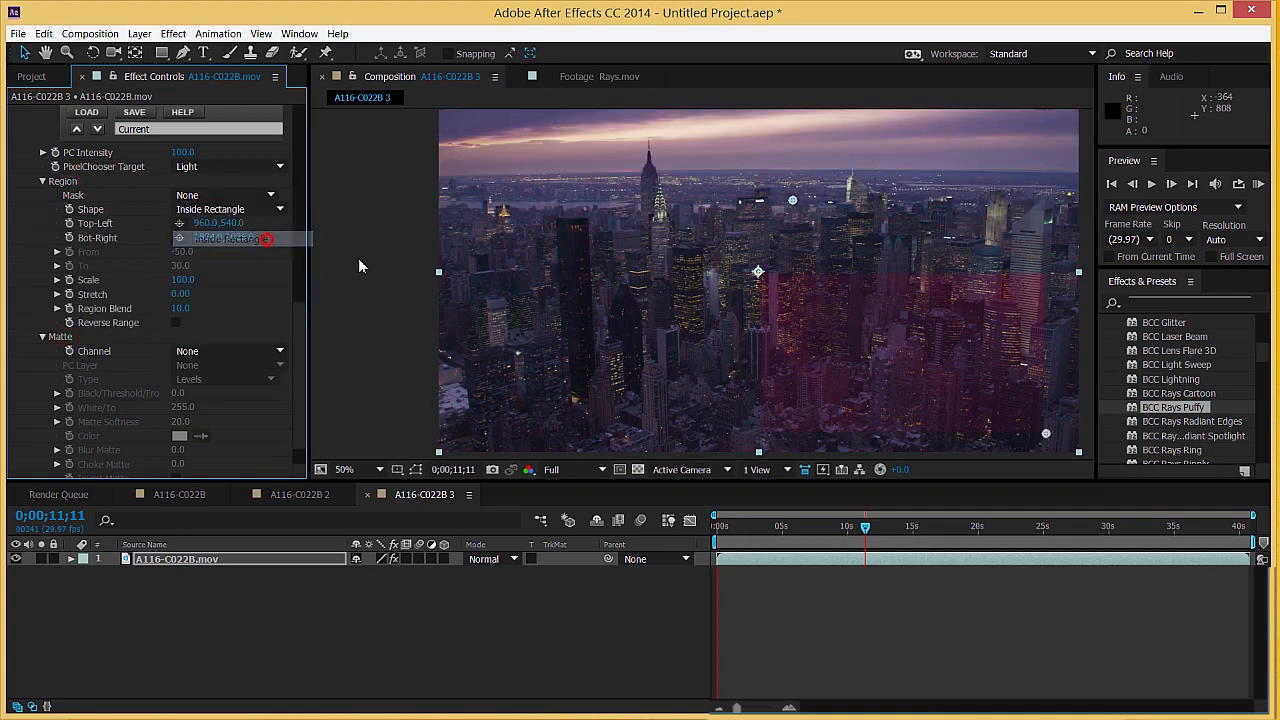
Step: Turn on the effect's H.U.D. and move the PixelChooser rectangle up over the bright sky around the skyscraper
{"action": "scroll", "coordinate": [150, 290], "scroll_direction": "up", "scroll_amount": 10}
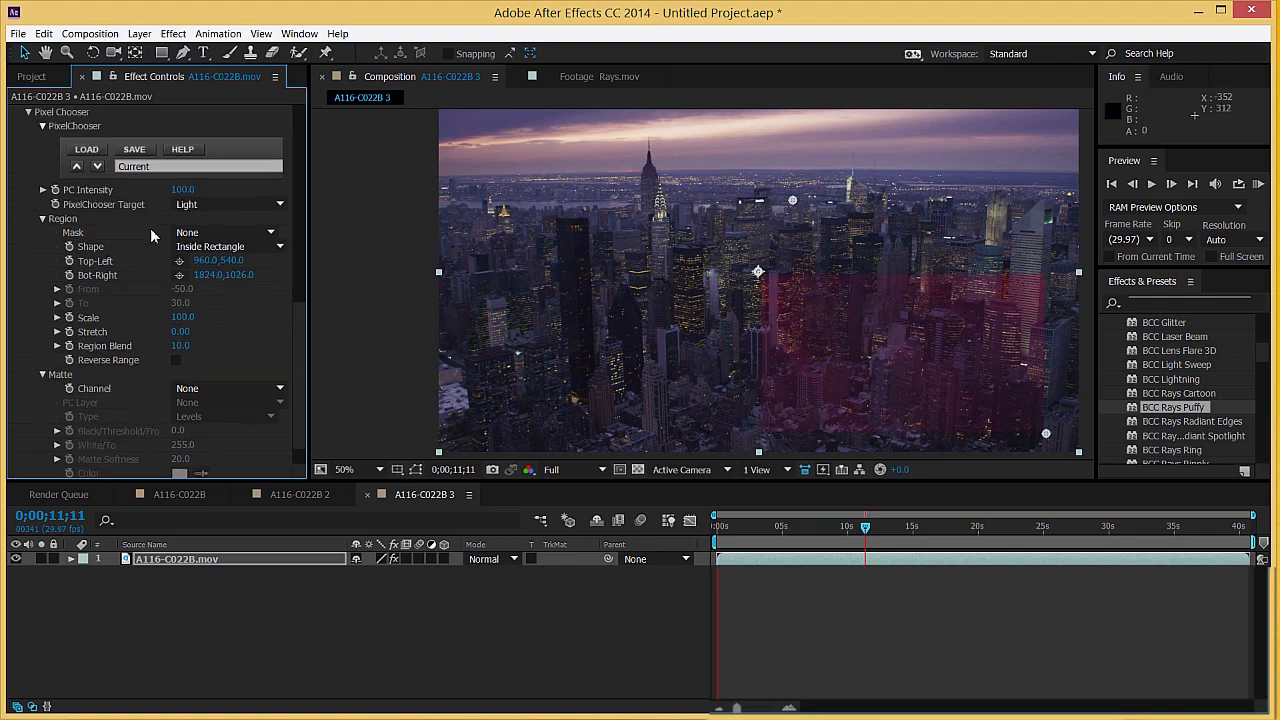
{"action": "left_click", "coordinate": [115, 155]}
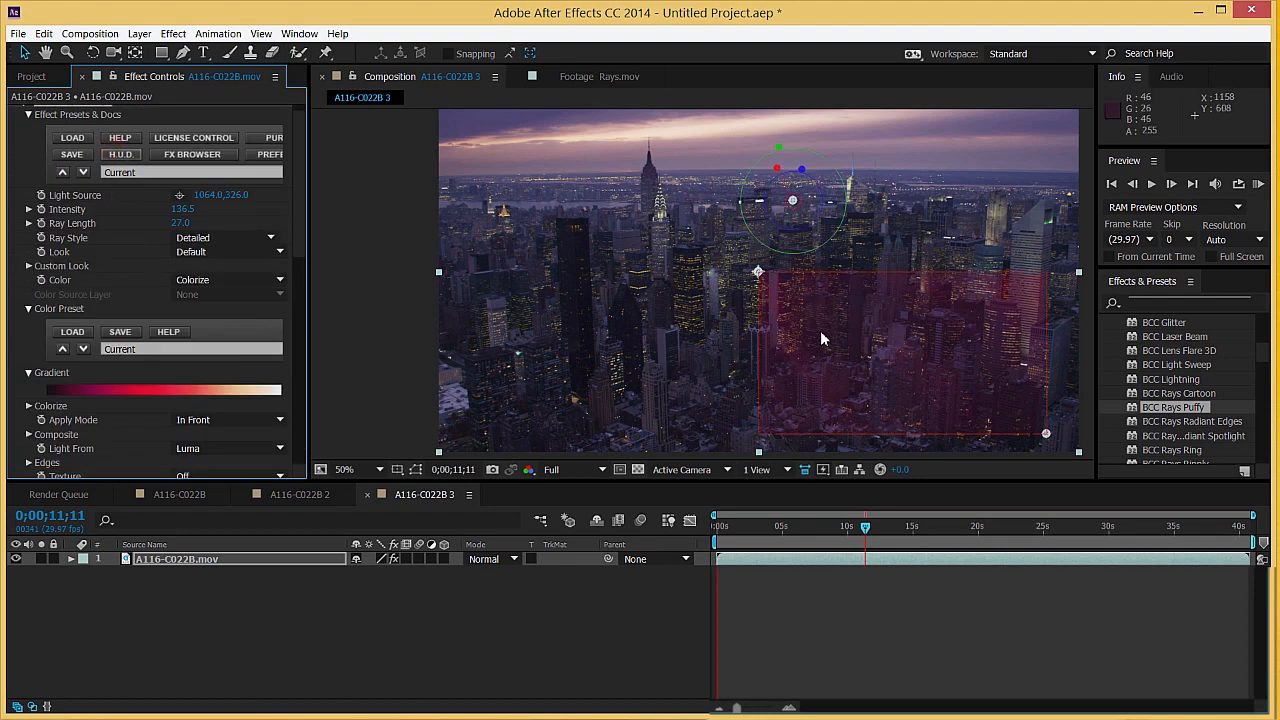
{"action": "left_click_drag", "start_coordinate": [820, 337], "coordinate": [517, 187]}
{"action": "left_click_drag", "start_coordinate": [756, 185], "coordinate": [551, 174]}
{"action": "mouse_move", "coordinate": [648, 210]}
{"action": "left_mouse_down"}
{"action": "mouse_move", "coordinate": [648, 265]}
{"action": "mouse_move", "coordinate": [646, 203]}
{"action": "left_mouse_up"}
{"action": "left_click_drag", "start_coordinate": [911, 309], "coordinate": [917, 431]}
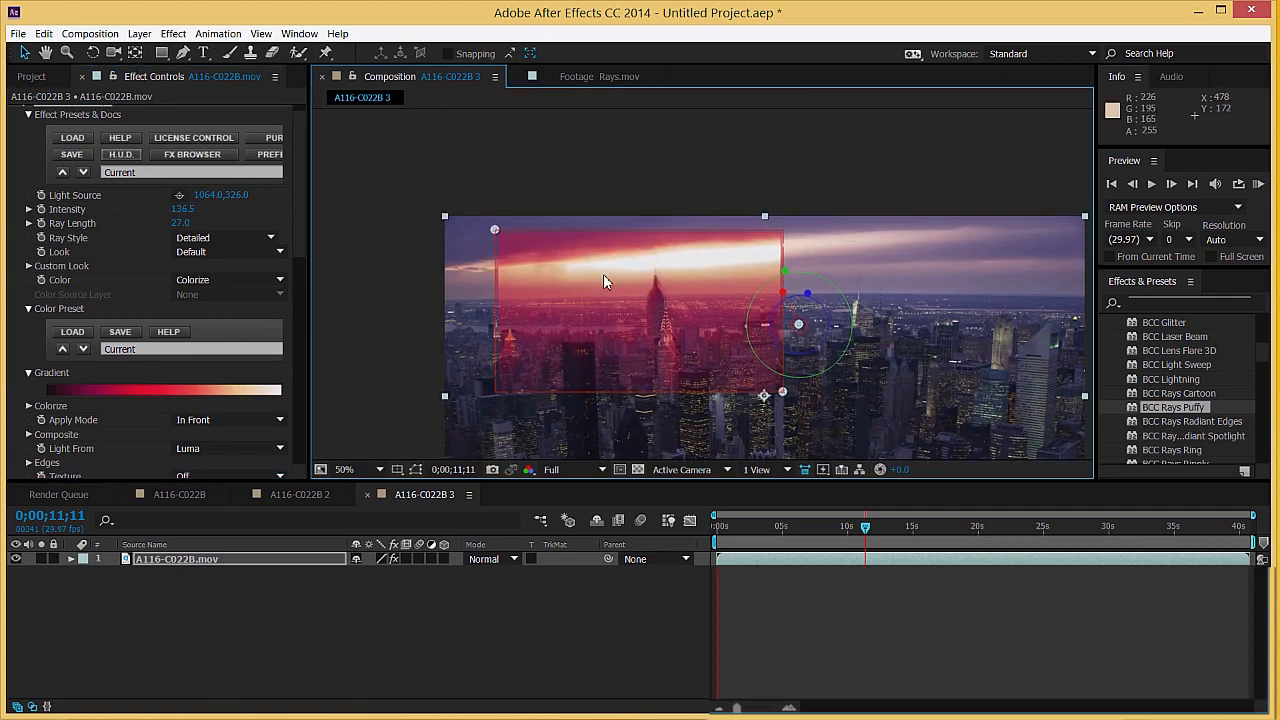
Step: Align the PixelChooser rectangle with the frame's top edge and widen it across the whole sky, from about -64, -4 to 1942, 262
{"action": "left_click_drag", "start_coordinate": [570, 275], "coordinate": [514, 217]}
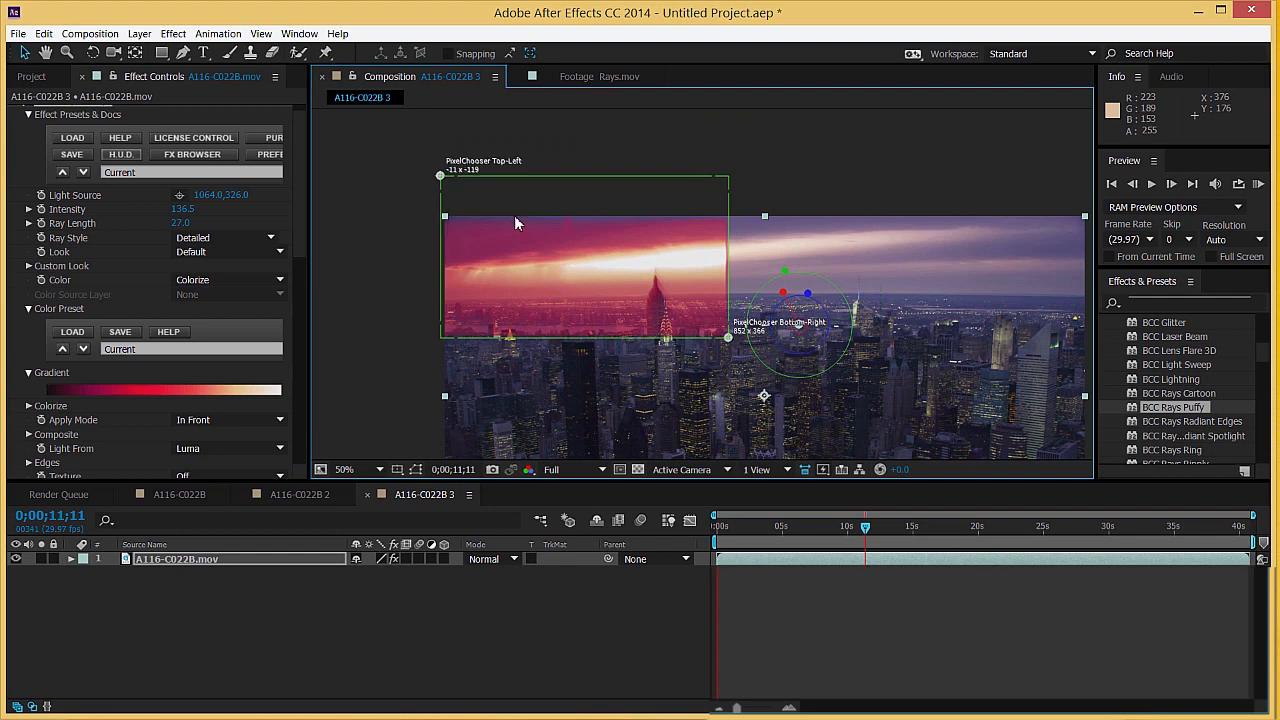
{"action": "left_click_drag", "start_coordinate": [533, 175], "coordinate": [533, 212]}
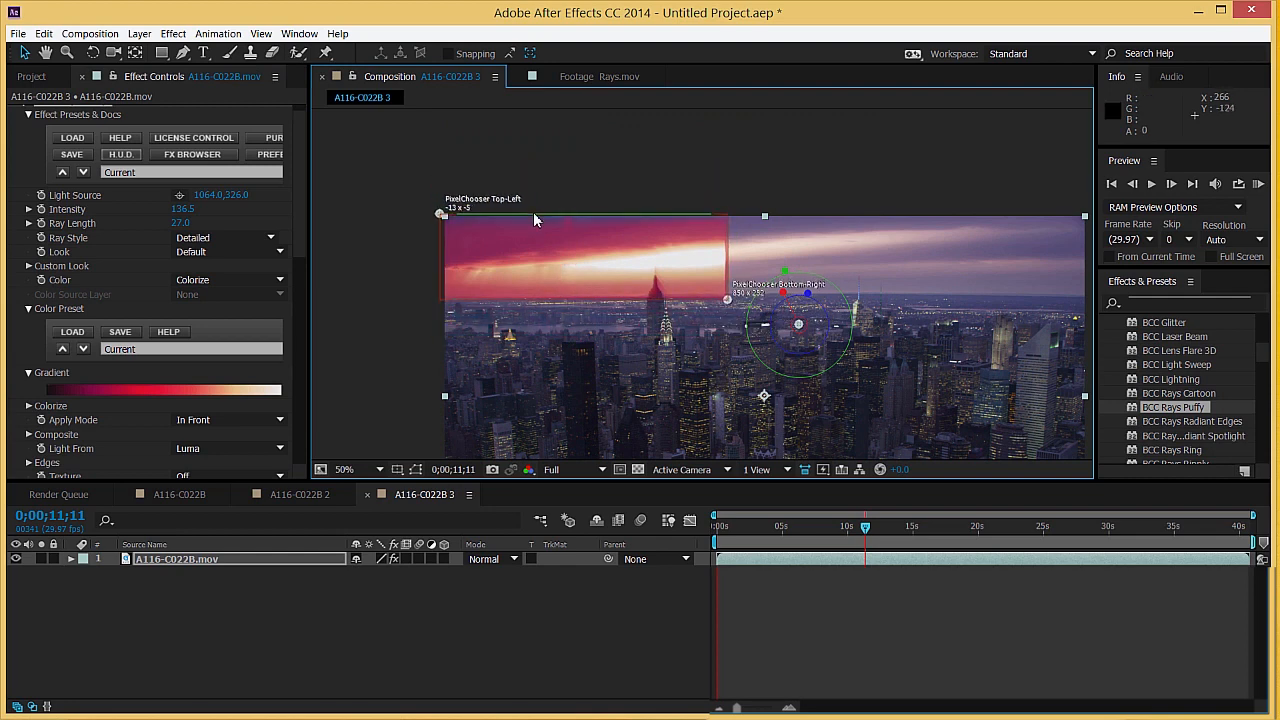
{"action": "left_click_drag", "start_coordinate": [728, 302], "coordinate": [1092, 303]}
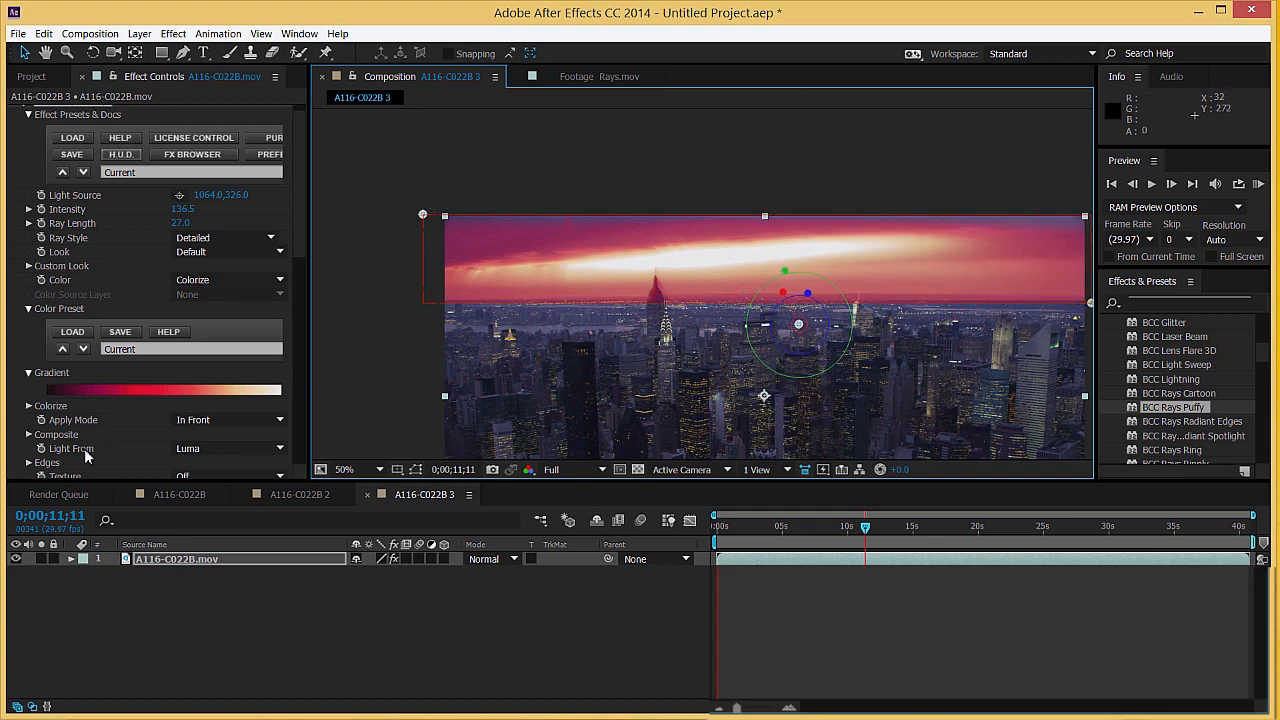
Step: Set Region Blend to 8.0 and extend the rectangle's height to span from -64, -22 to 1942, 280
{"action": "scroll", "coordinate": [86, 455], "scroll_direction": "down", "scroll_amount": 3}
{"action": "scroll", "coordinate": [80, 410], "scroll_direction": "down", "scroll_amount": 6}
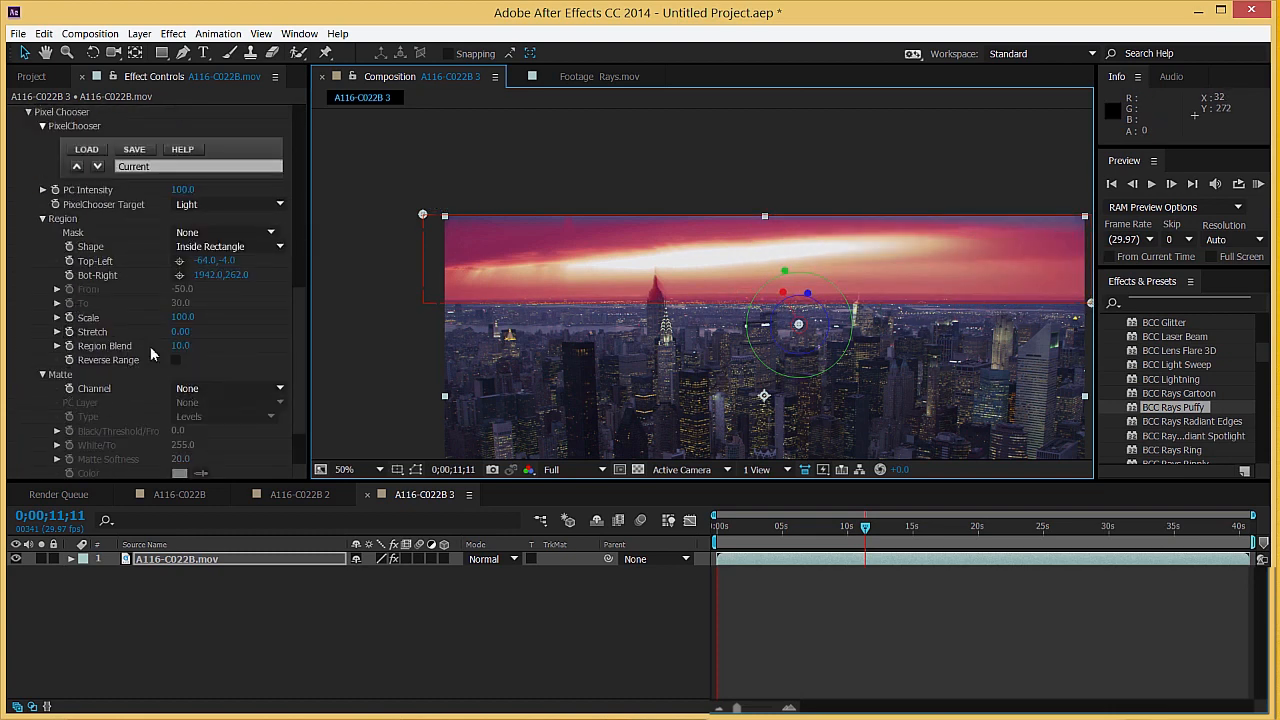
{"action": "left_click_drag", "start_coordinate": [175, 345], "coordinate": [148, 348]}
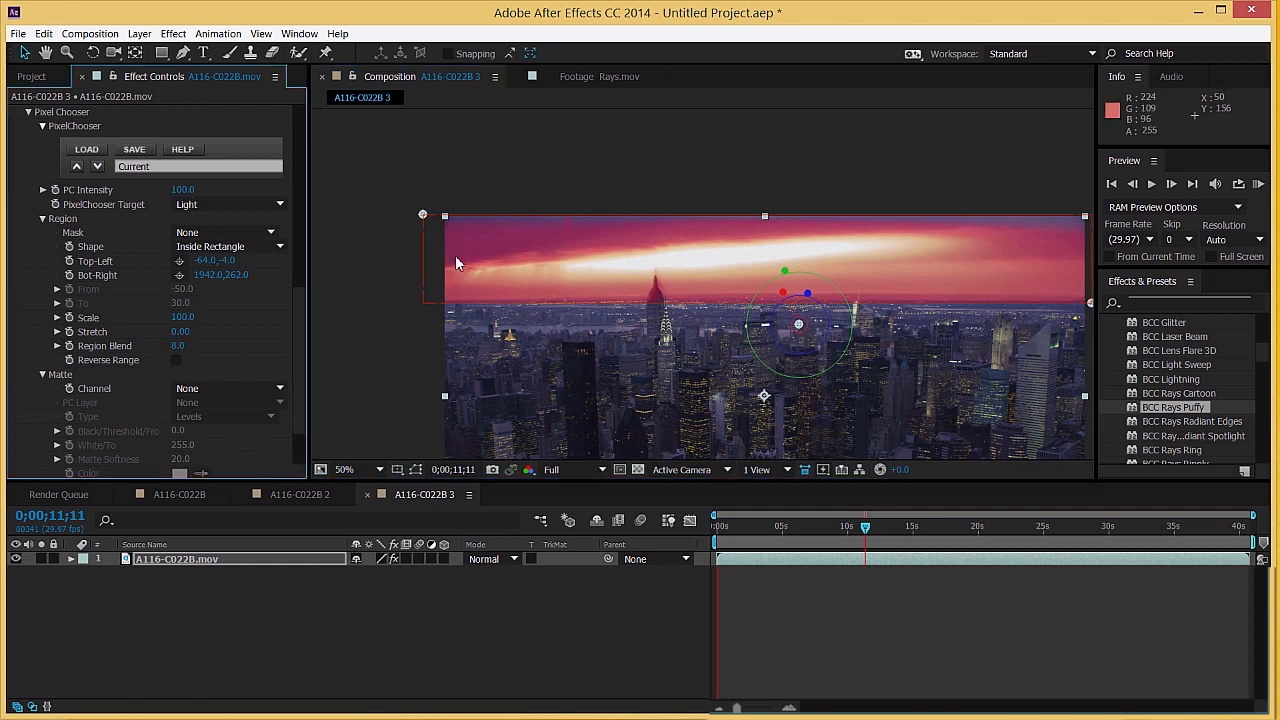
{"action": "left_click_drag", "start_coordinate": [516, 215], "coordinate": [516, 209]}
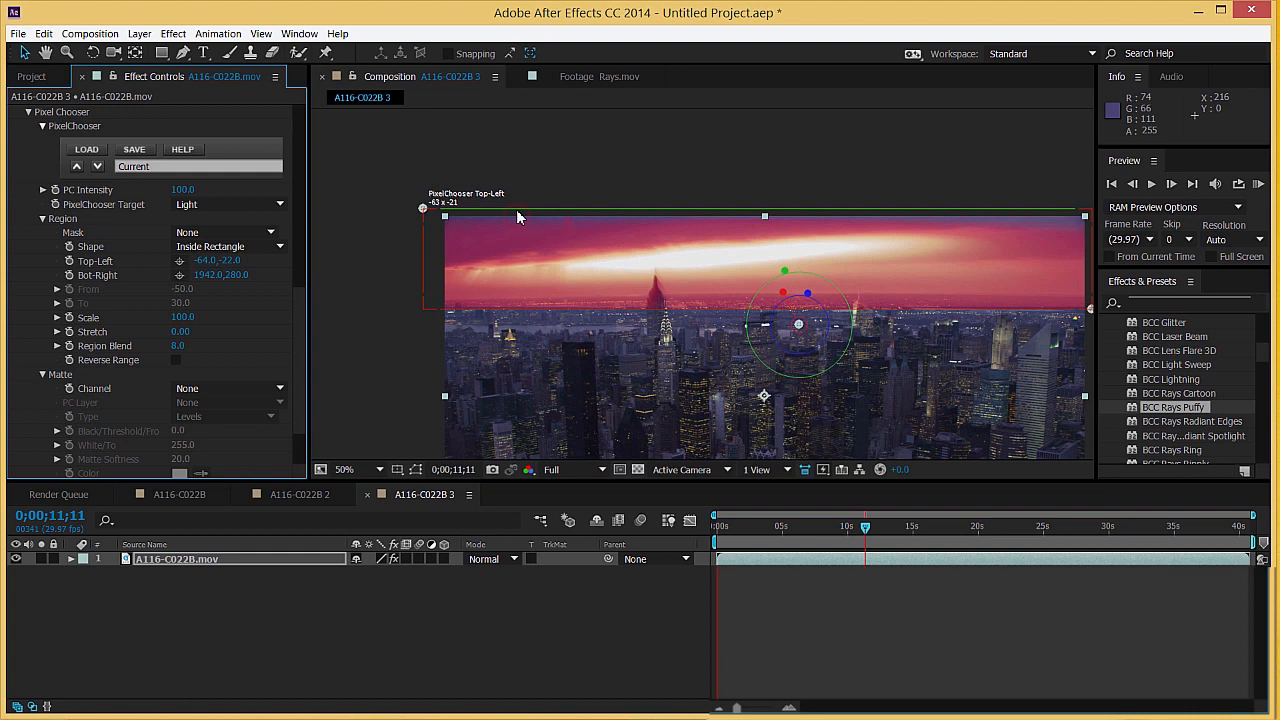
{"action": "left_click", "coordinate": [182, 232]}
{"action": "left_click", "coordinate": [133, 234]}
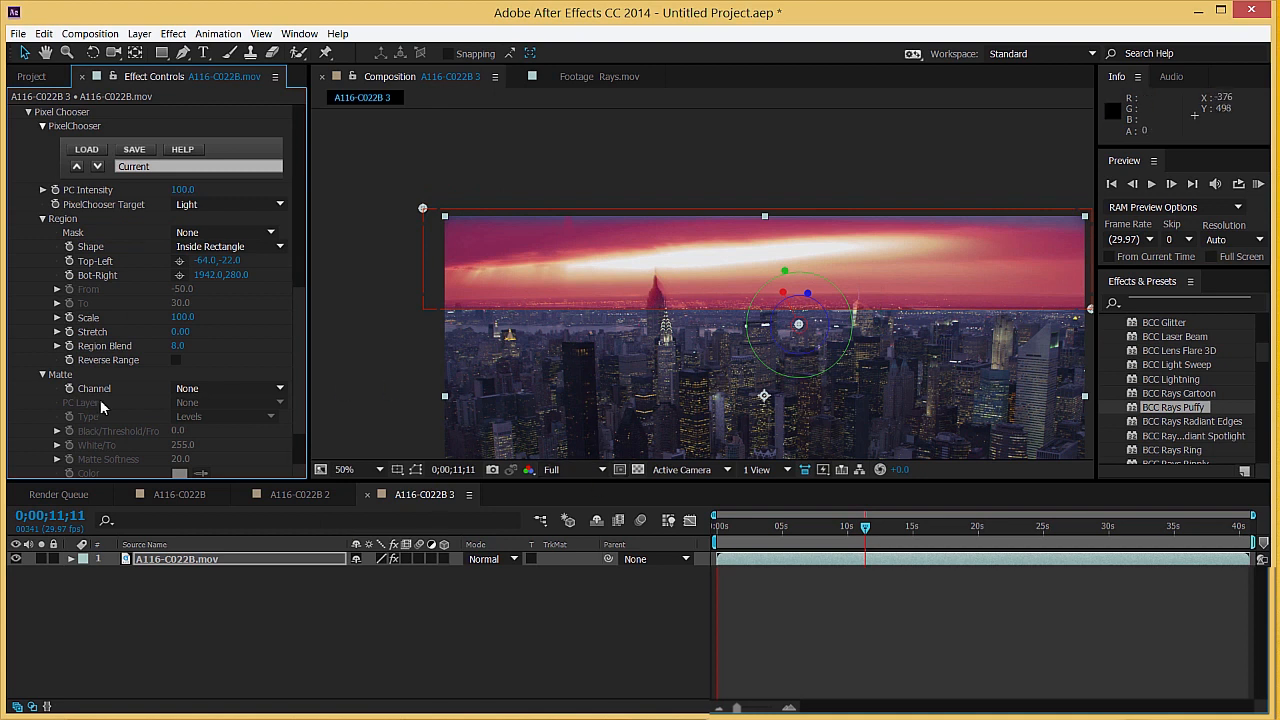
Step: Set the PixelChooser matte's channel to Luma and switch PixelChooser to View Chosen Pixels around the skyscraper
{"action": "scroll", "coordinate": [112, 400], "scroll_direction": "down", "scroll_amount": 1}
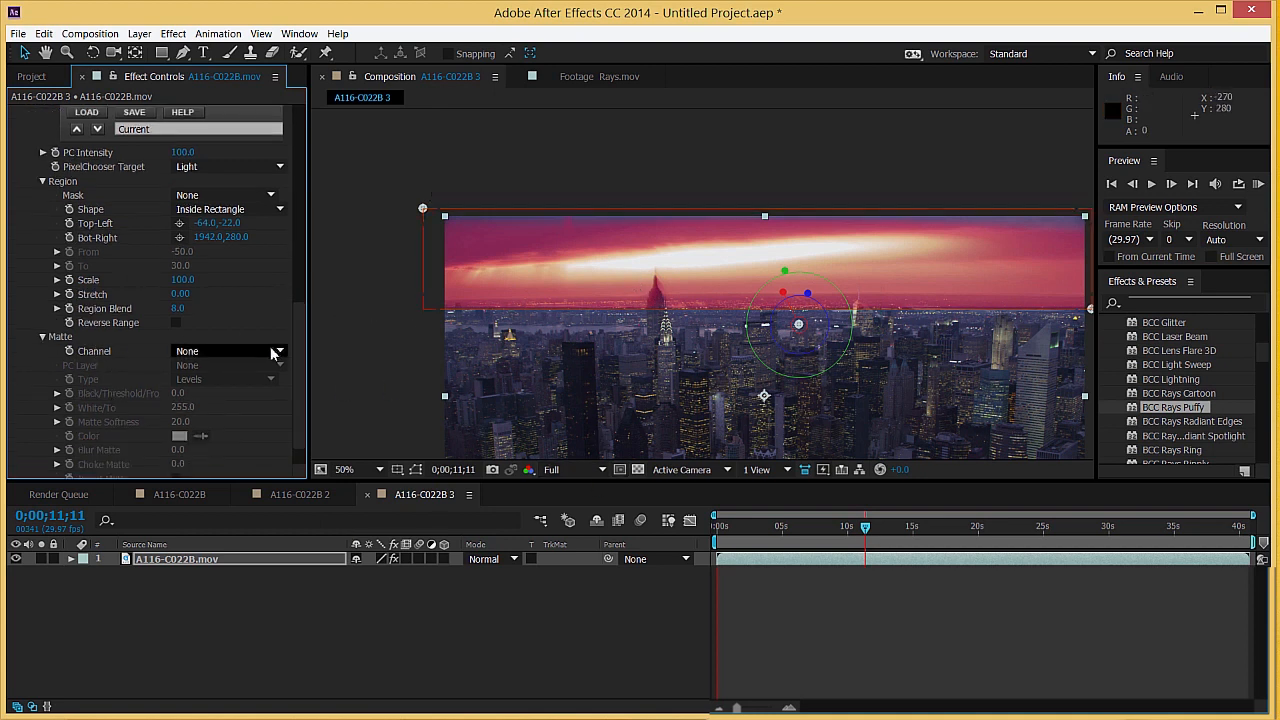
{"action": "left_click", "coordinate": [218, 350]}
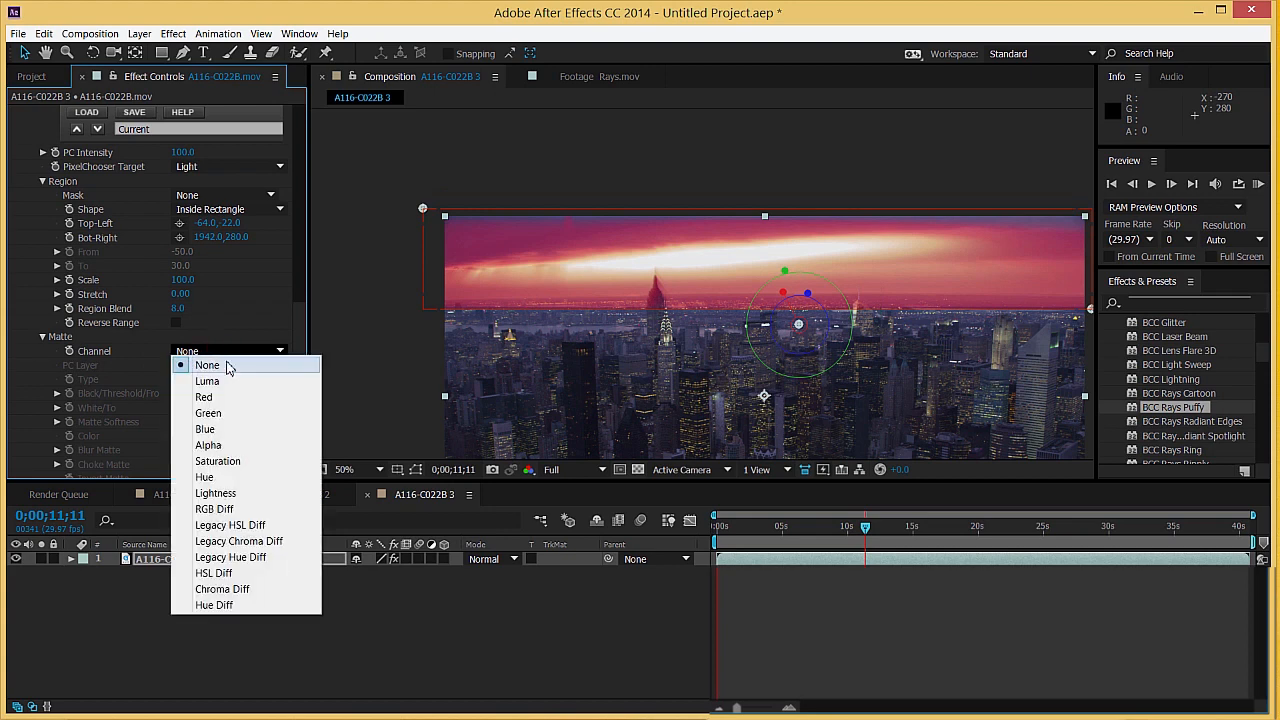
{"action": "left_click", "coordinate": [228, 383]}
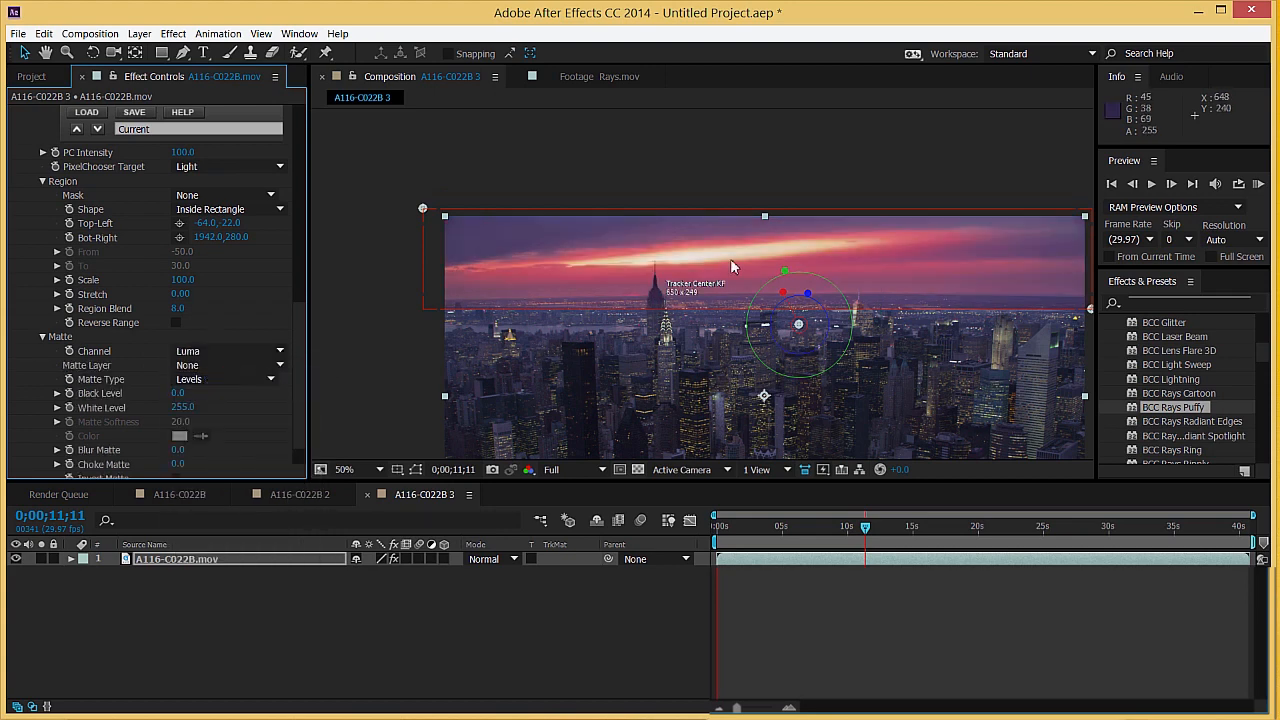
{"action": "scroll", "coordinate": [136, 244], "scroll_direction": "up", "scroll_amount": 3}
{"action": "left_click", "coordinate": [193, 173]}
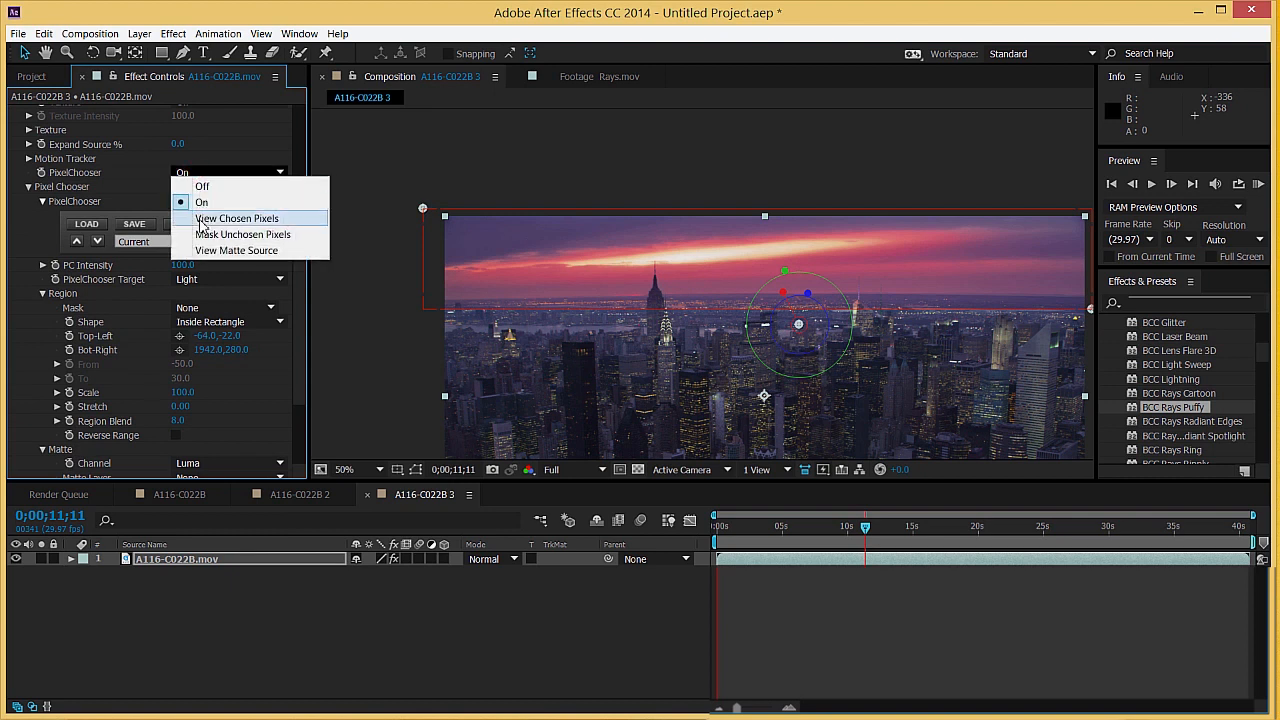
{"action": "left_click", "coordinate": [200, 220]}
{"action": "key", "text": "/"}
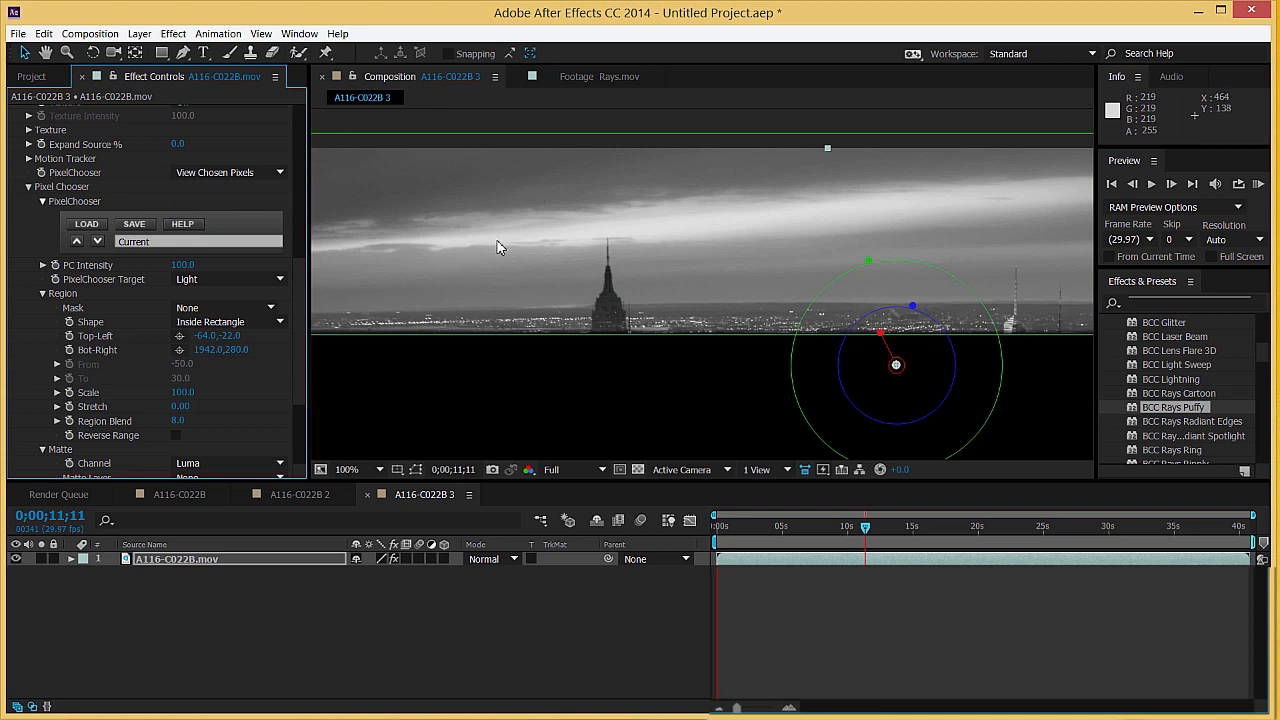
Step: Set the matte's Black Level to -60.0 and its White Level to 226.0
{"action": "scroll", "coordinate": [134, 432], "scroll_direction": "down", "scroll_amount": 3}
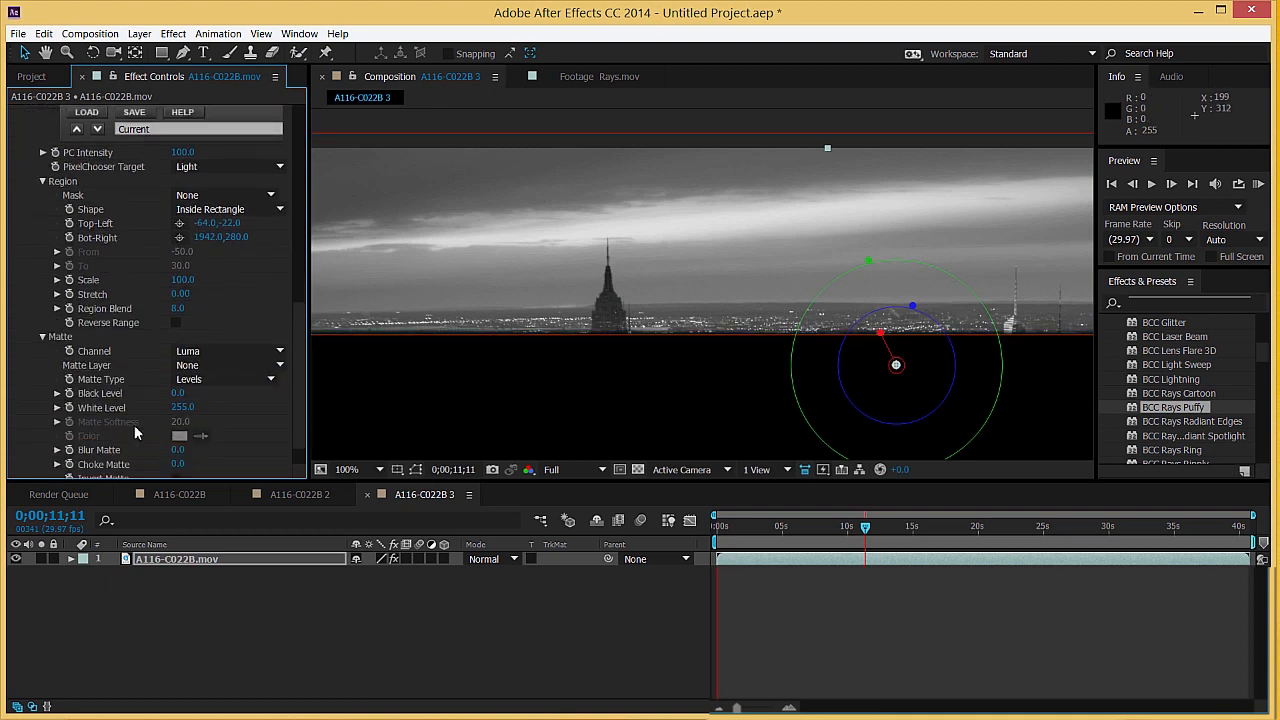
{"action": "left_click_drag", "start_coordinate": [177, 393], "coordinate": [235, 394]}
{"action": "left_click_drag", "start_coordinate": [160, 407], "coordinate": [70, 400]}
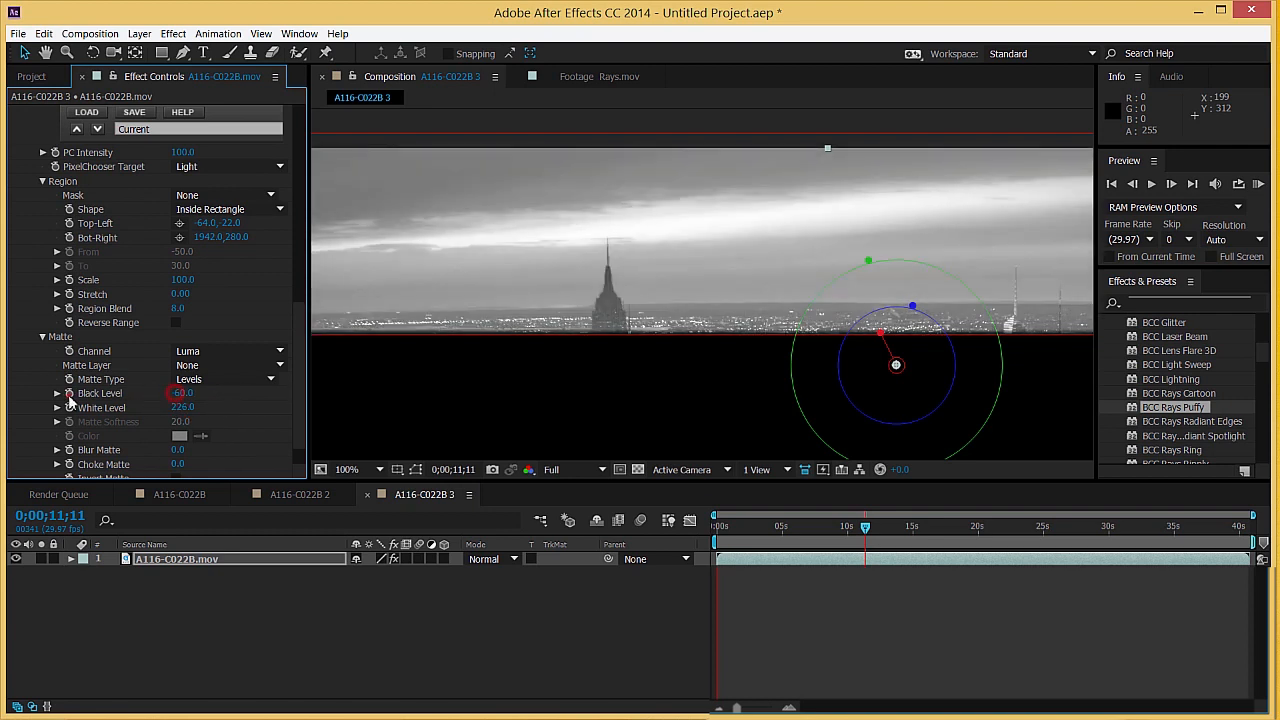
Step: Change the Matte Type to Threshold and set the threshold to 34.0
{"action": "left_click", "coordinate": [200, 380]}
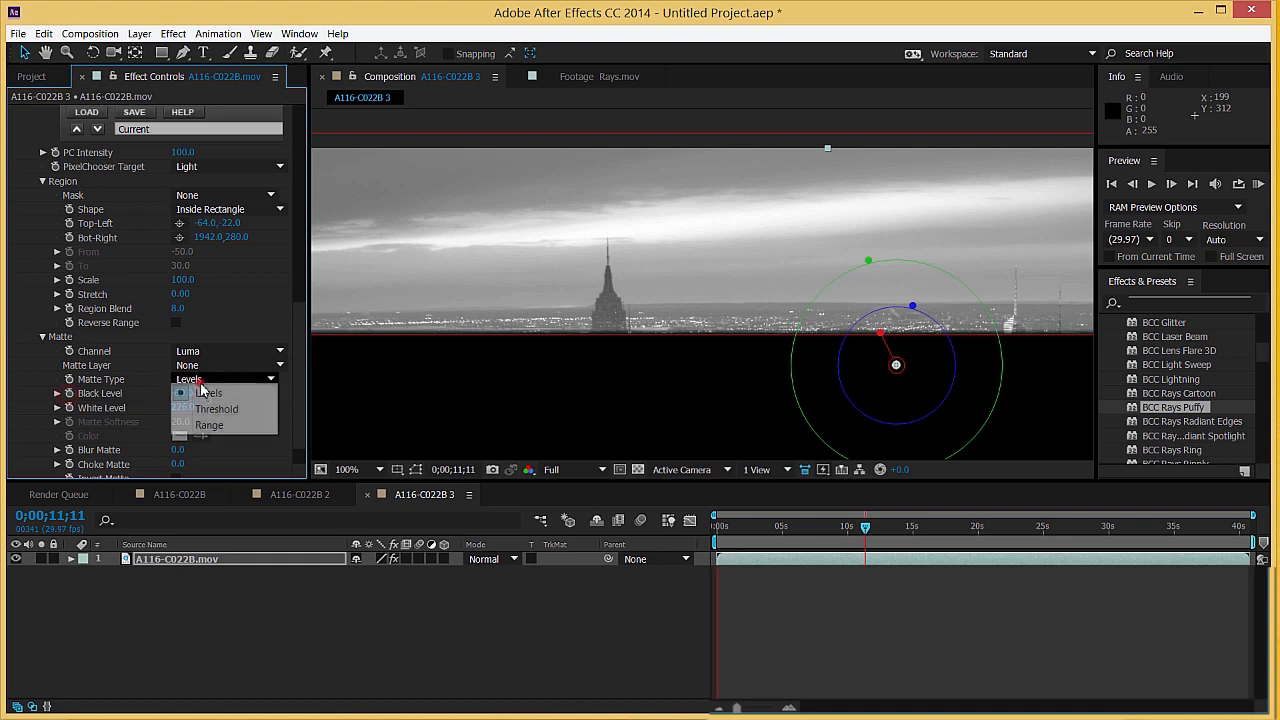
{"action": "left_click", "coordinate": [214, 408]}
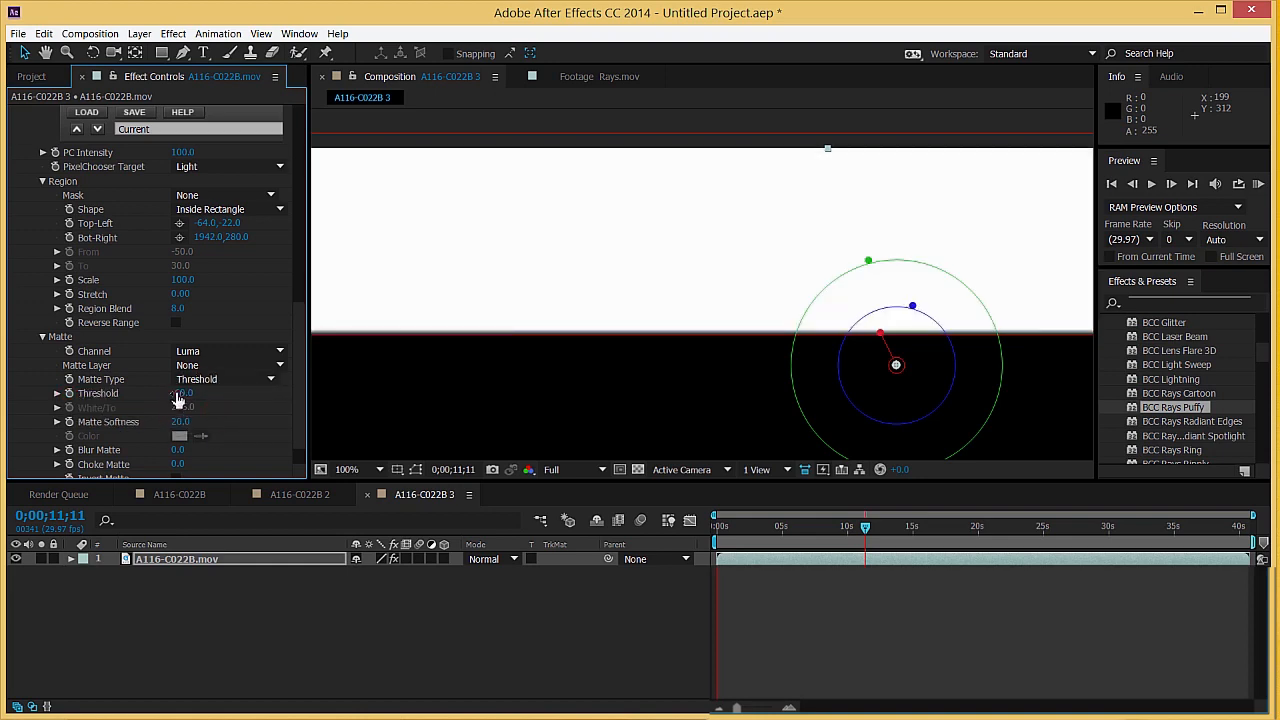
{"action": "mouse_move", "coordinate": [239, 393]}
{"action": "left_mouse_down"}
{"action": "mouse_move", "coordinate": [350, 396]}
{"action": "mouse_move", "coordinate": [260, 398]}
{"action": "left_mouse_up"}
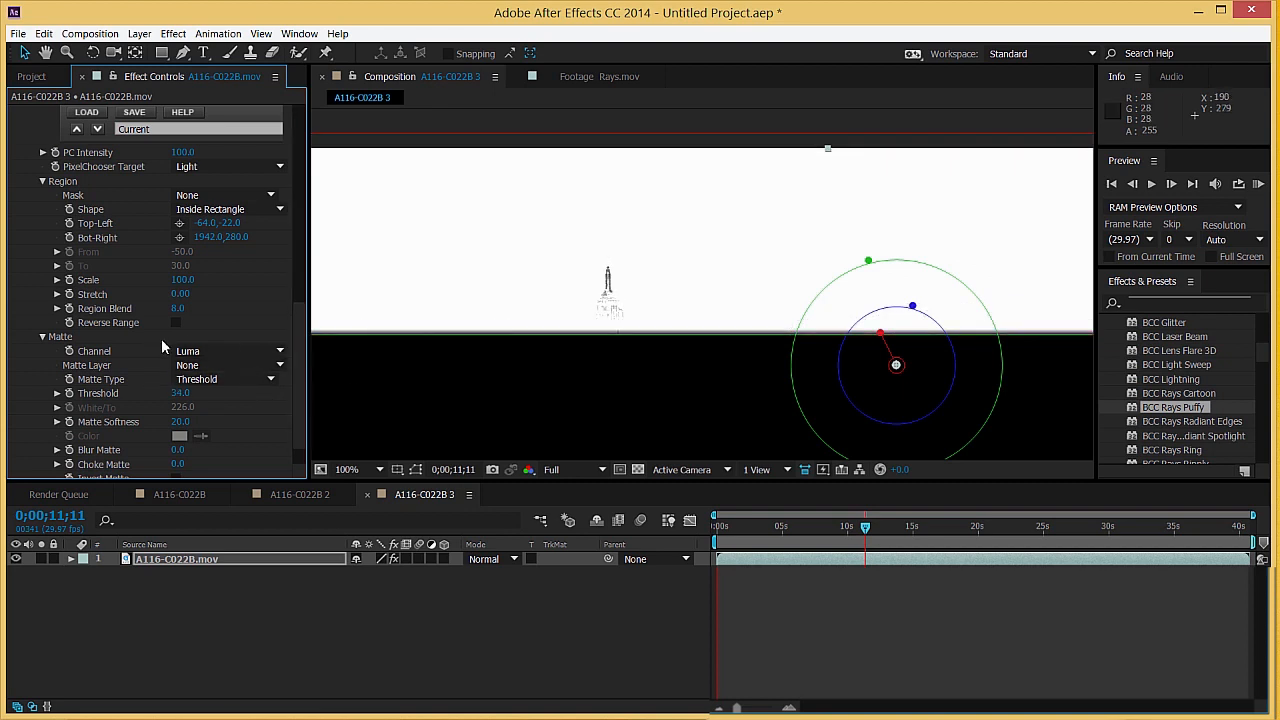
{"action": "scroll", "coordinate": [146, 344], "scroll_direction": "up", "scroll_amount": 3}
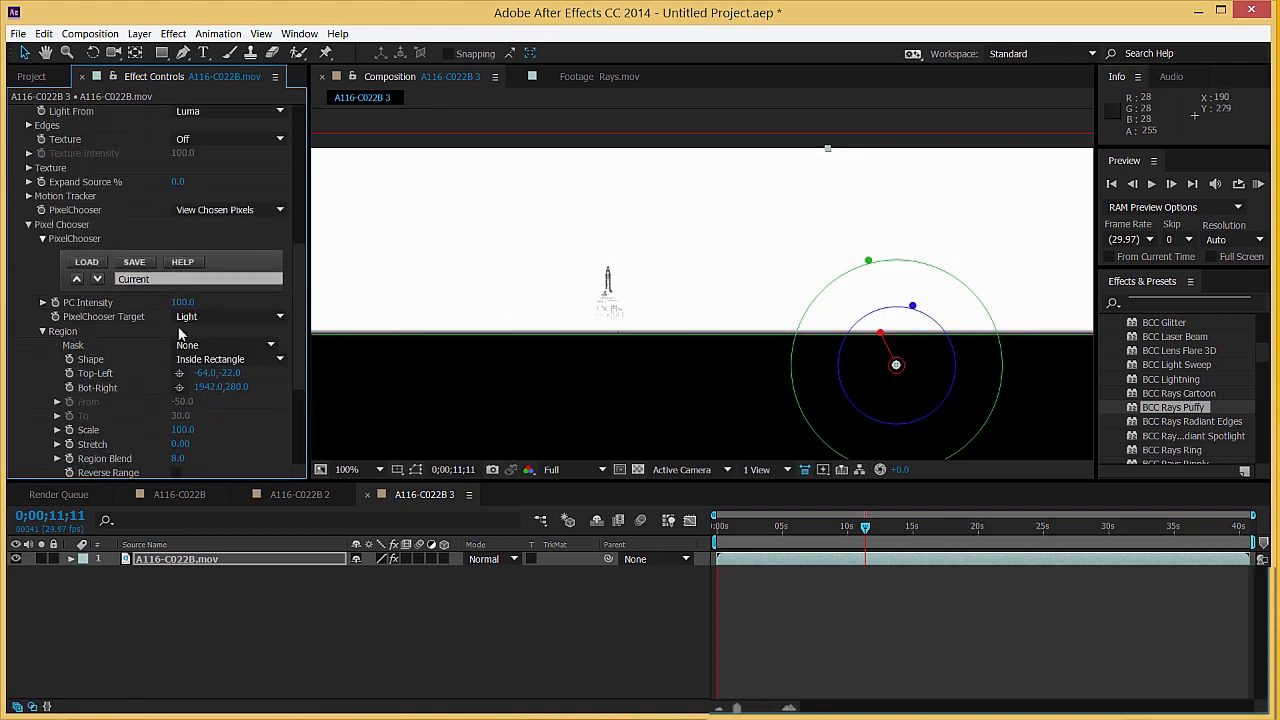
{"action": "scroll", "coordinate": [190, 226], "scroll_direction": "down", "scroll_amount": 3}
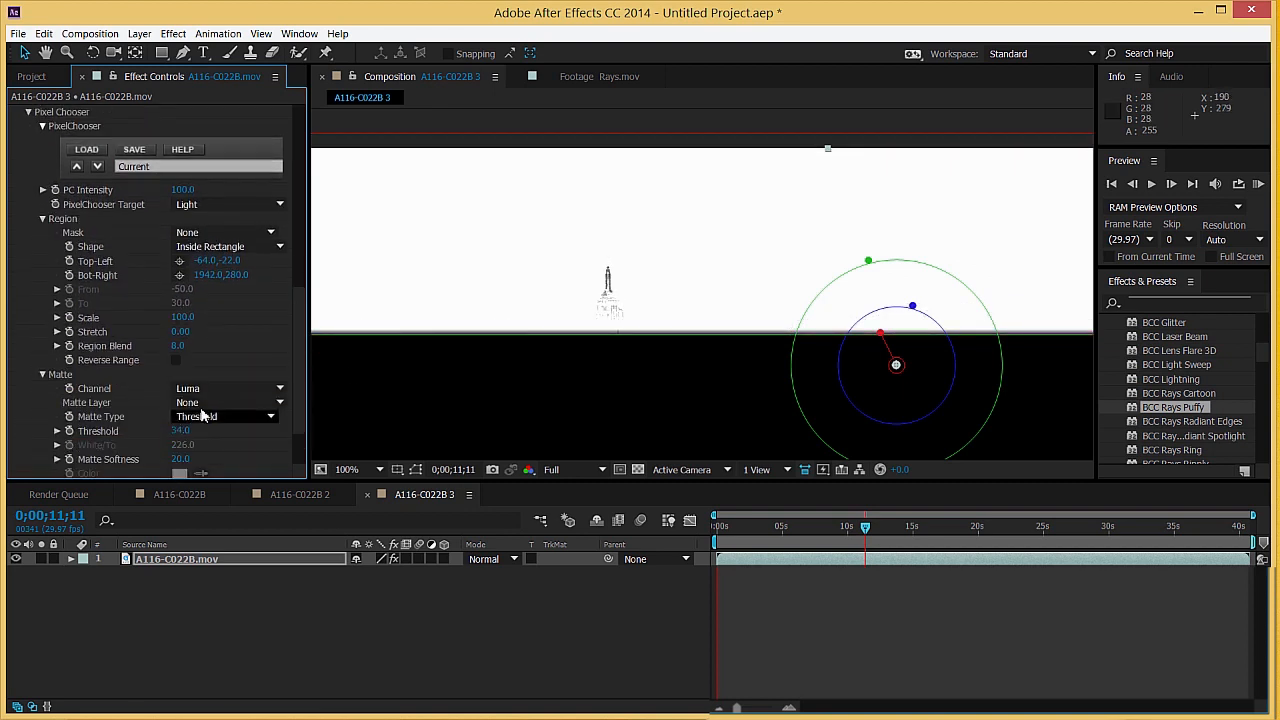
Step: Set the matte's channel to HSL Diff and switch PixelChooser to View Matte Source
{"action": "left_click", "coordinate": [203, 389]}
{"action": "left_click", "coordinate": [232, 610]}
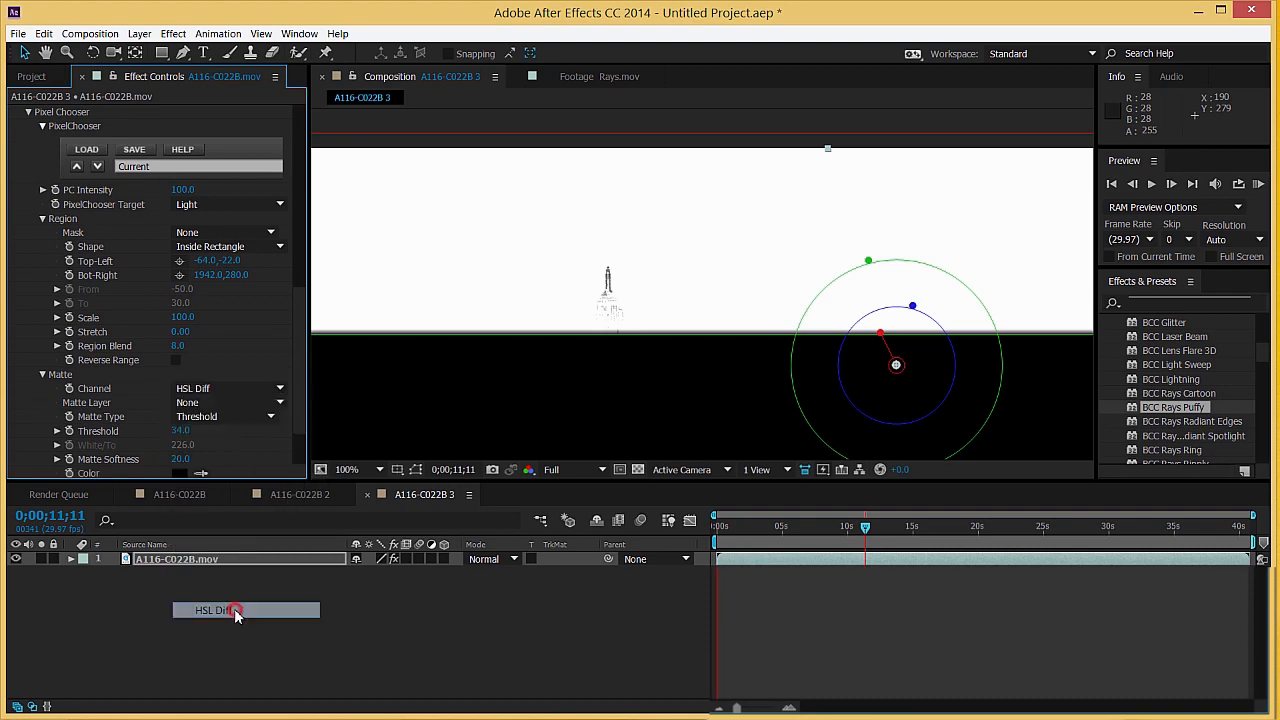
{"action": "scroll", "coordinate": [142, 346], "scroll_direction": "up", "scroll_amount": 2}
{"action": "left_click", "coordinate": [200, 173]}
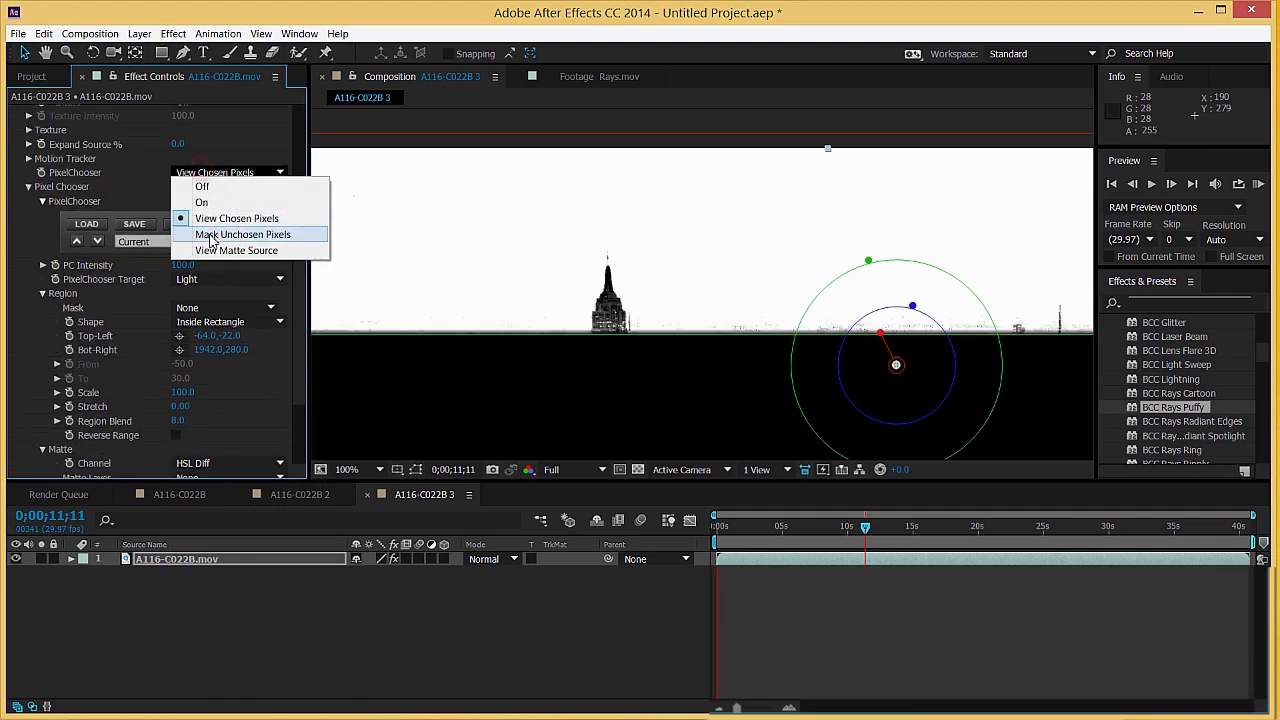
{"action": "left_click", "coordinate": [208, 234]}
{"action": "left_click", "coordinate": [214, 251]}
Step: Sample the matte's color from the bright cloud band in the sky to the left of the skyscraper
{"action": "scroll", "coordinate": [124, 398], "scroll_direction": "down", "scroll_amount": 2}
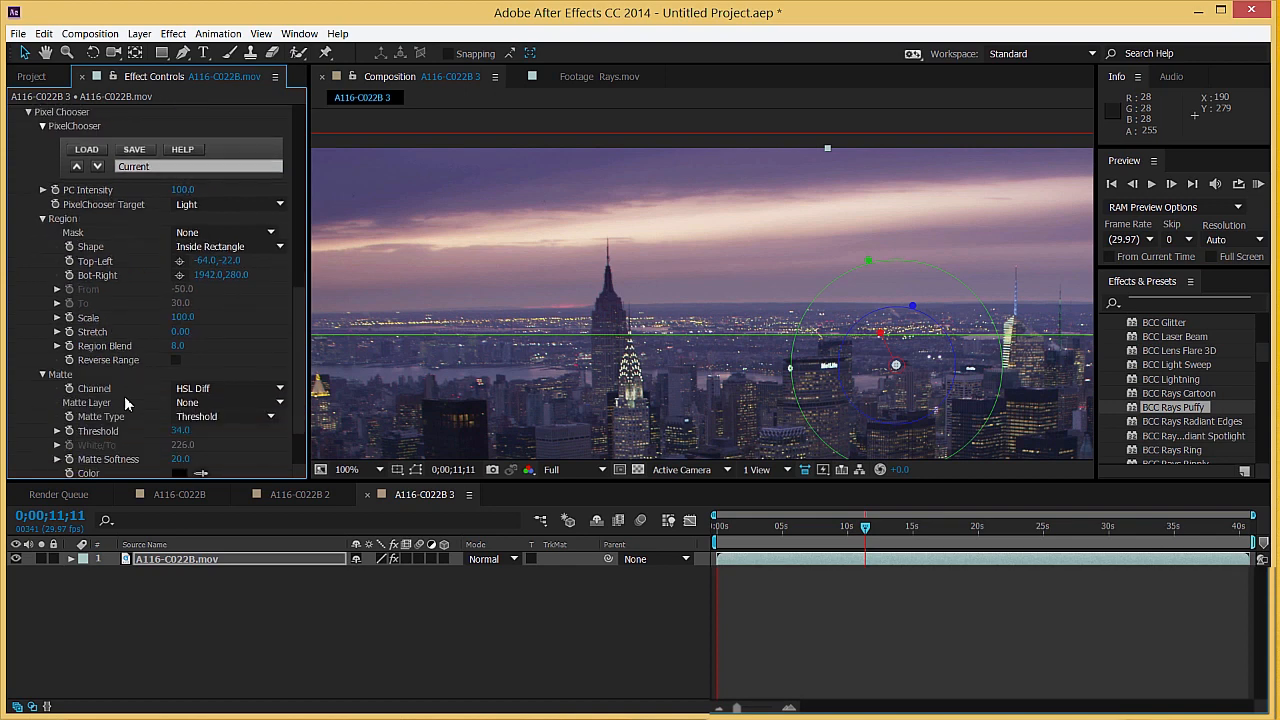
{"action": "left_click_drag", "start_coordinate": [385, 241], "coordinate": [510, 240]}
{"action": "key", "text": "ctrl+z"}
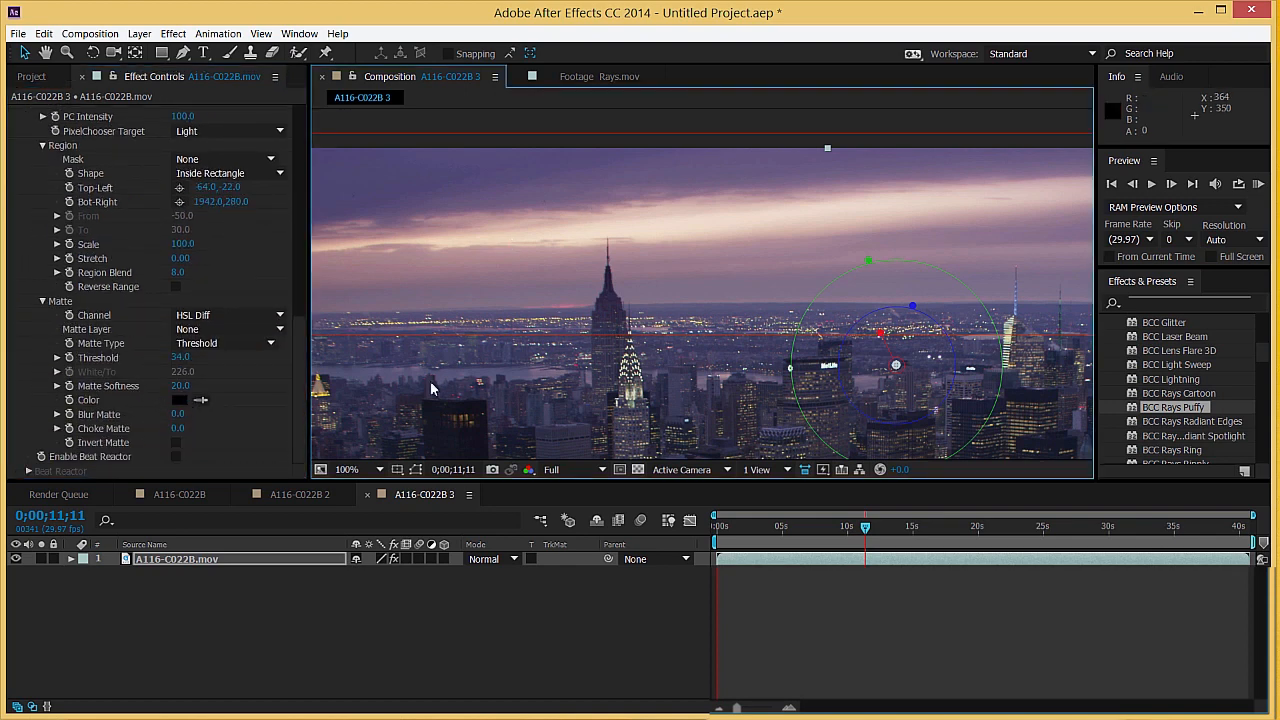
{"action": "left_click", "coordinate": [200, 401]}
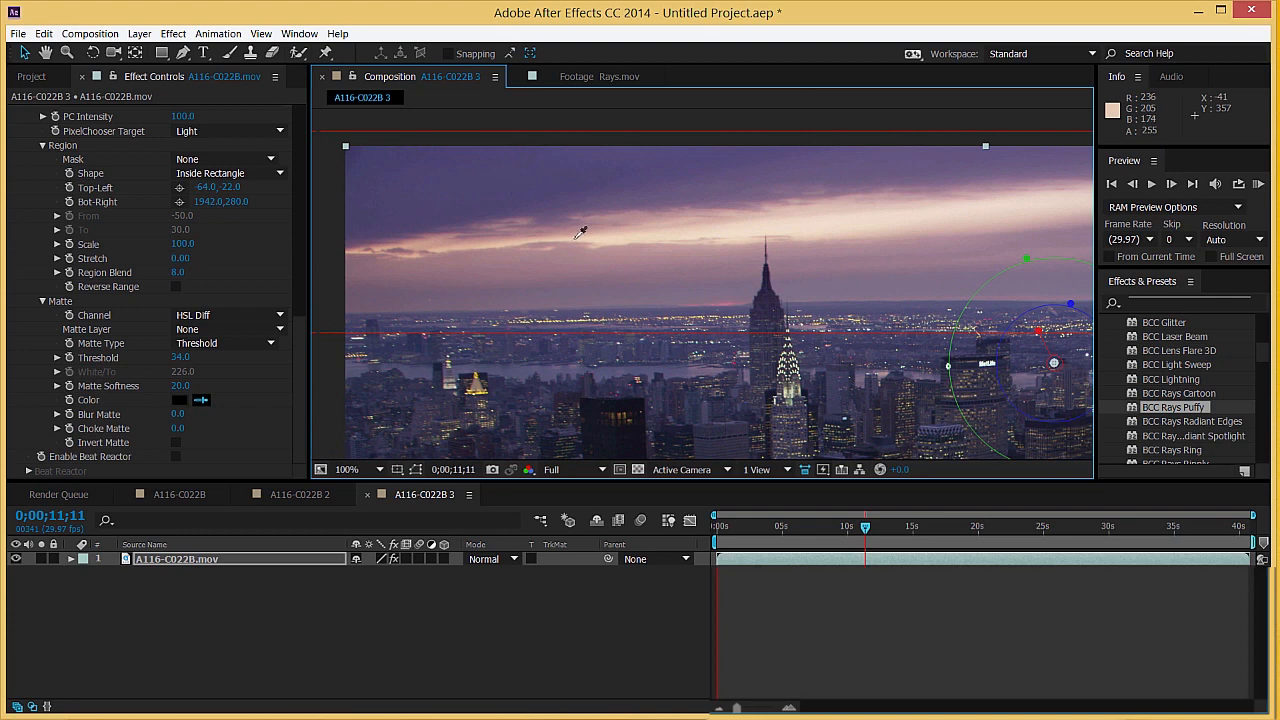
{"action": "left_click", "coordinate": [580, 232]}
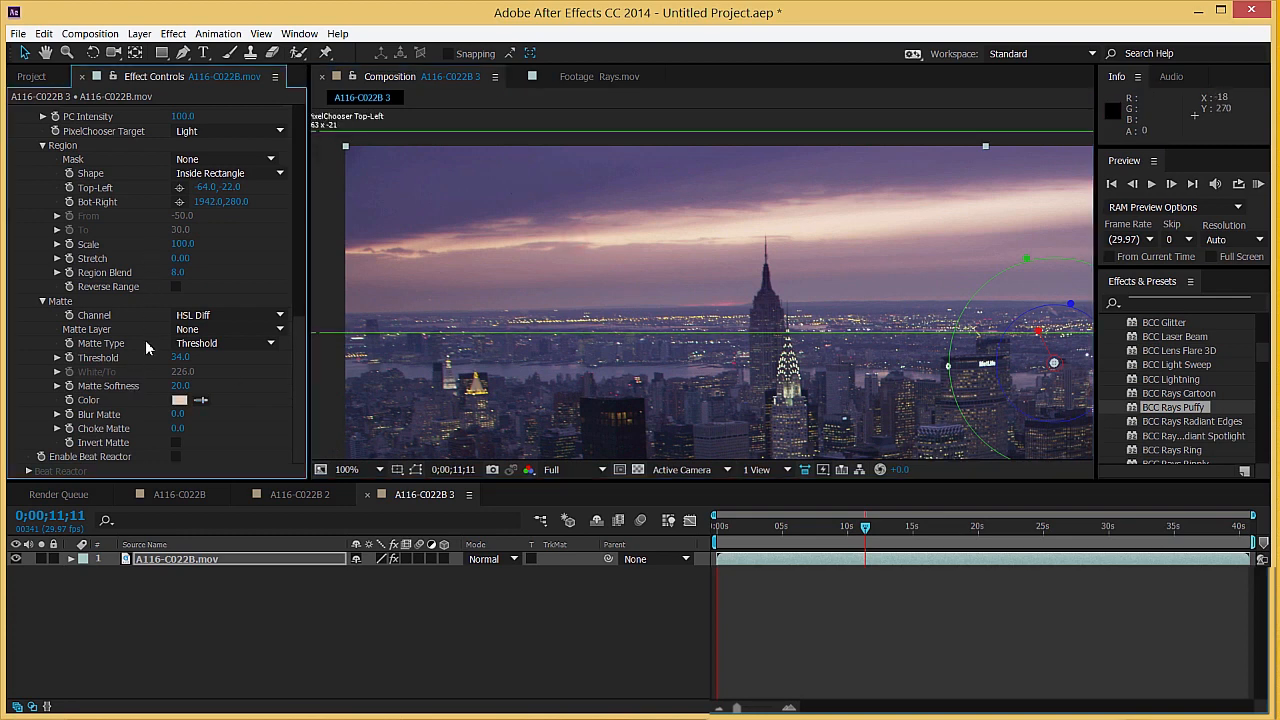
Step: Switch PixelChooser back to View Chosen Pixels and inspect the matte across the sky at 50% zoom
{"action": "scroll", "coordinate": [145, 347], "scroll_direction": "up", "scroll_amount": 4}
{"action": "left_click", "coordinate": [232, 214]}
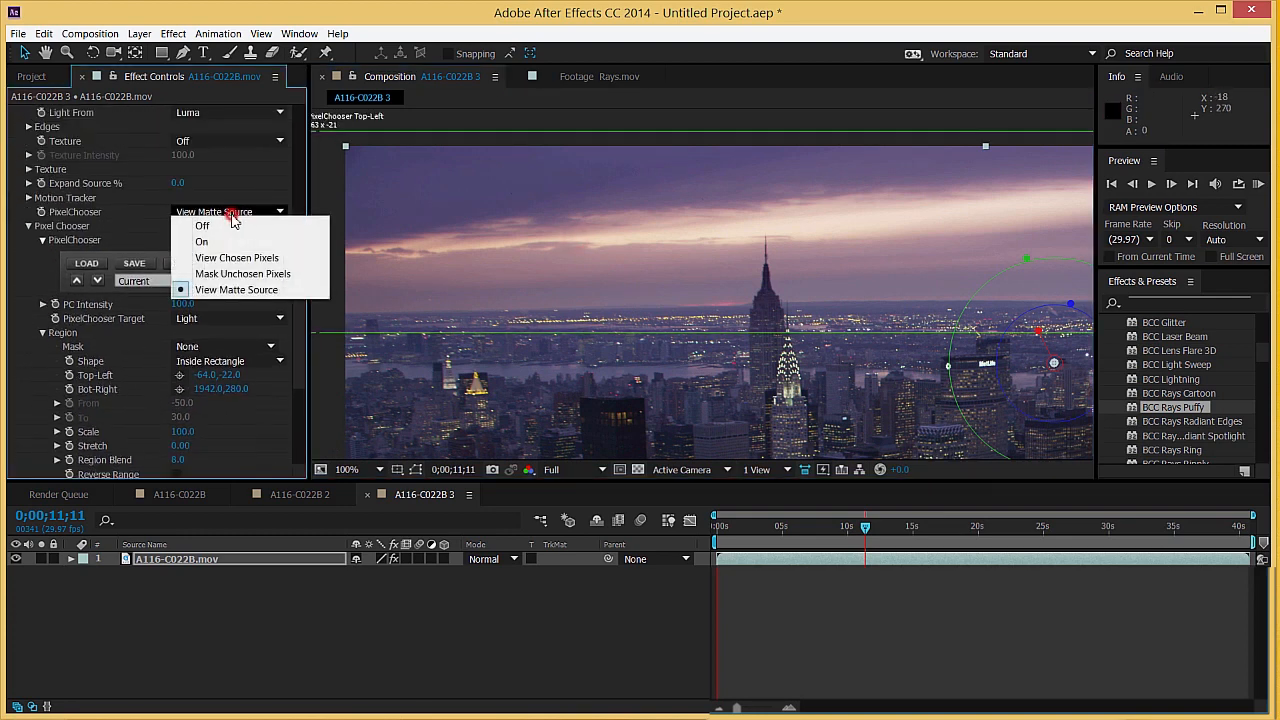
{"action": "left_click", "coordinate": [231, 255]}
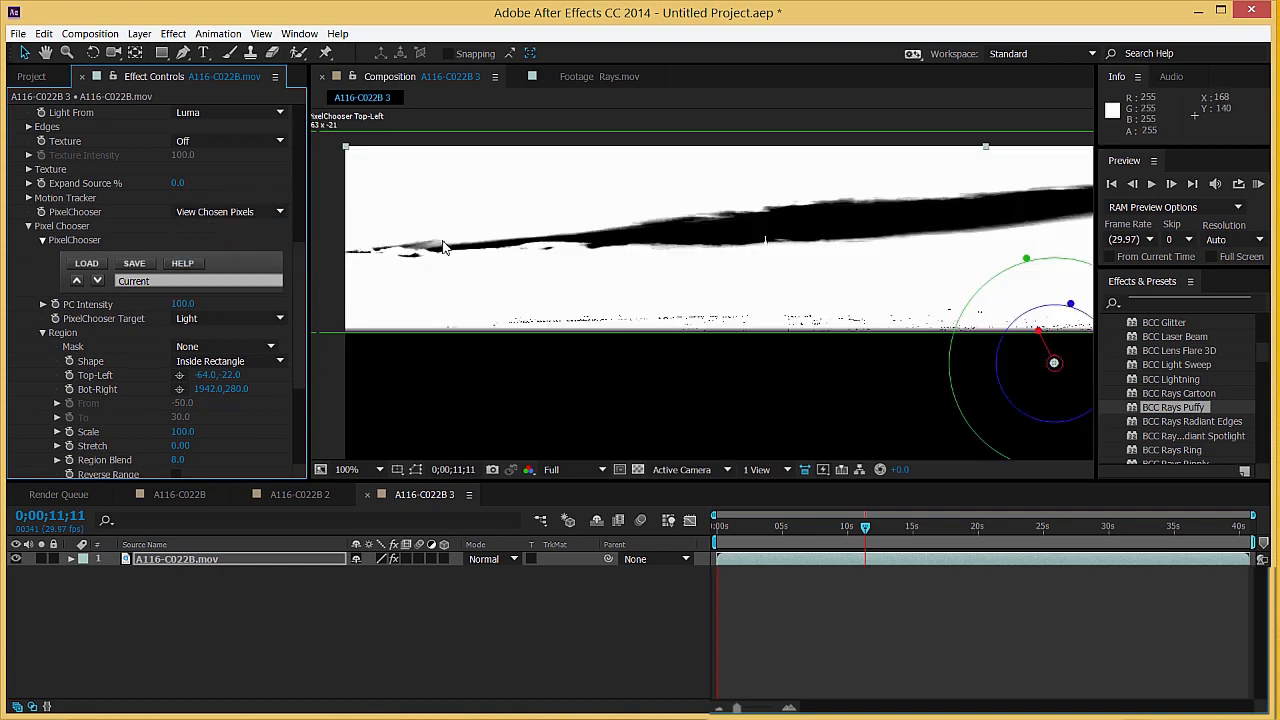
{"action": "key", "text": "comma"}
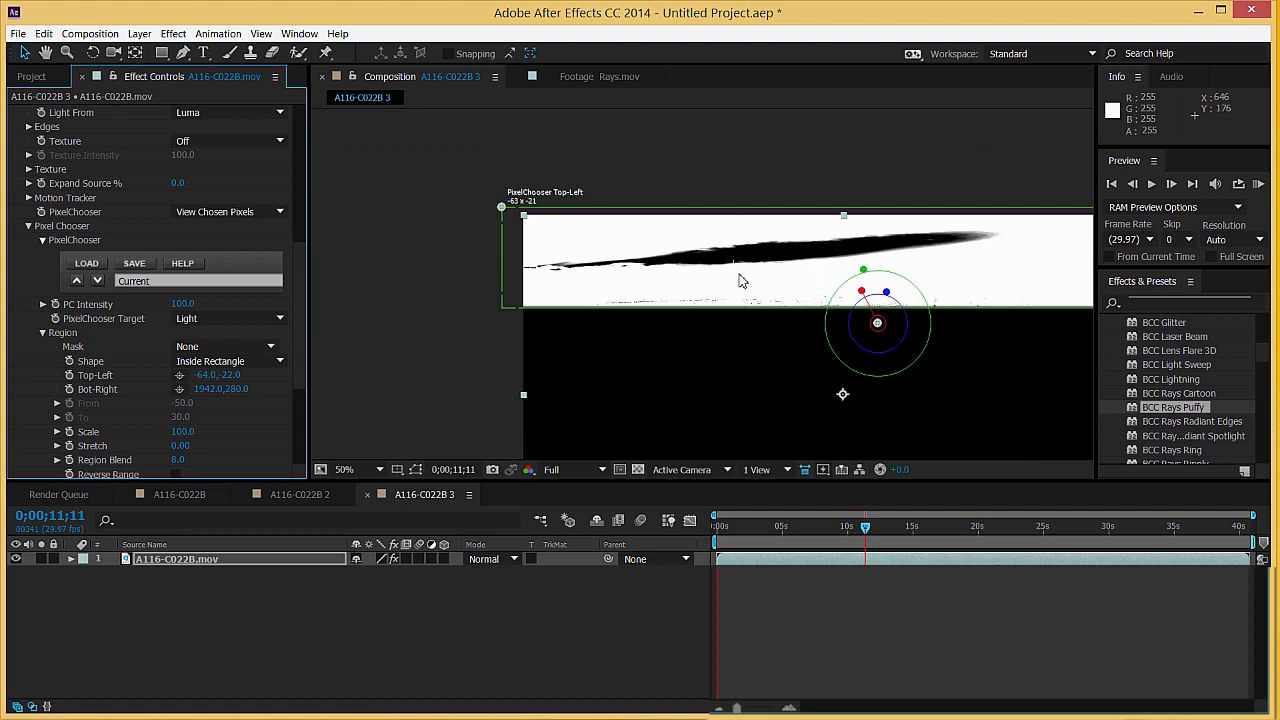
Step: Set the PixelChooser matte's threshold to 54.0 and invert the matte
{"action": "key", "text": "period"}
{"action": "scroll", "coordinate": [136, 432], "scroll_direction": "down", "scroll_amount": 5}
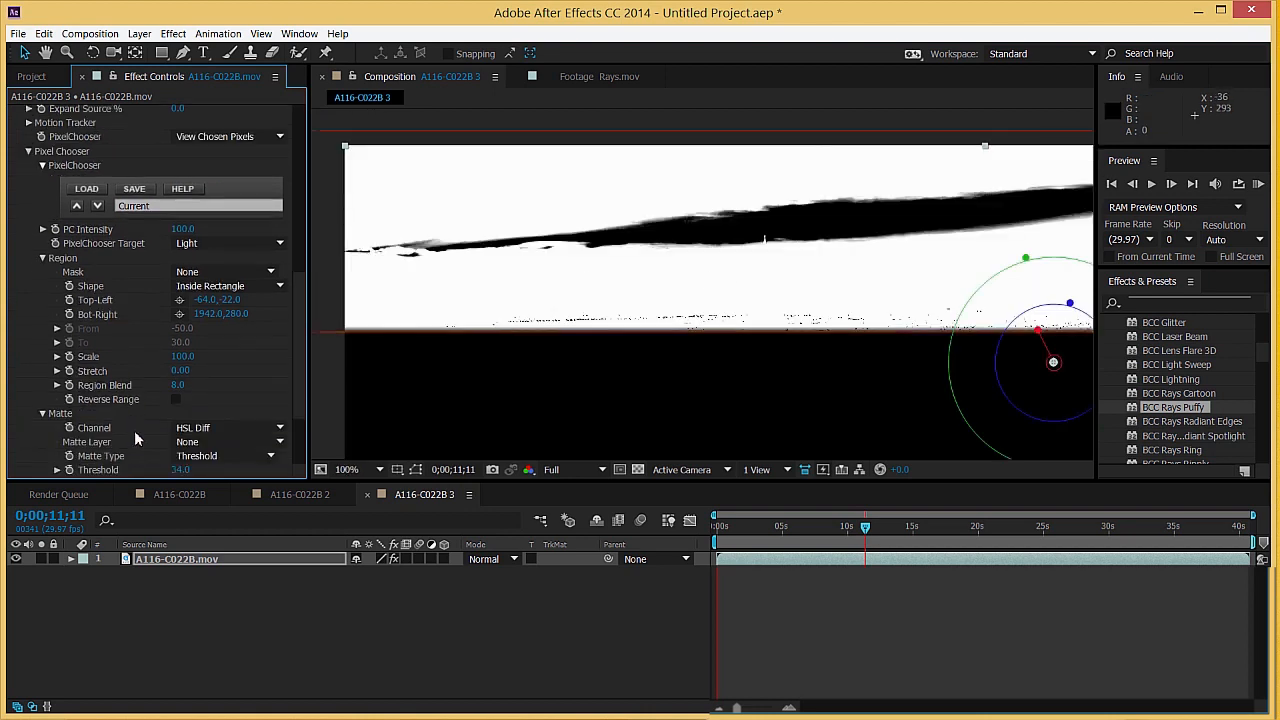
{"action": "left_click_drag", "start_coordinate": [176, 395], "coordinate": [157, 413]}
{"action": "scroll", "coordinate": [122, 424], "scroll_direction": "down", "scroll_amount": 2}
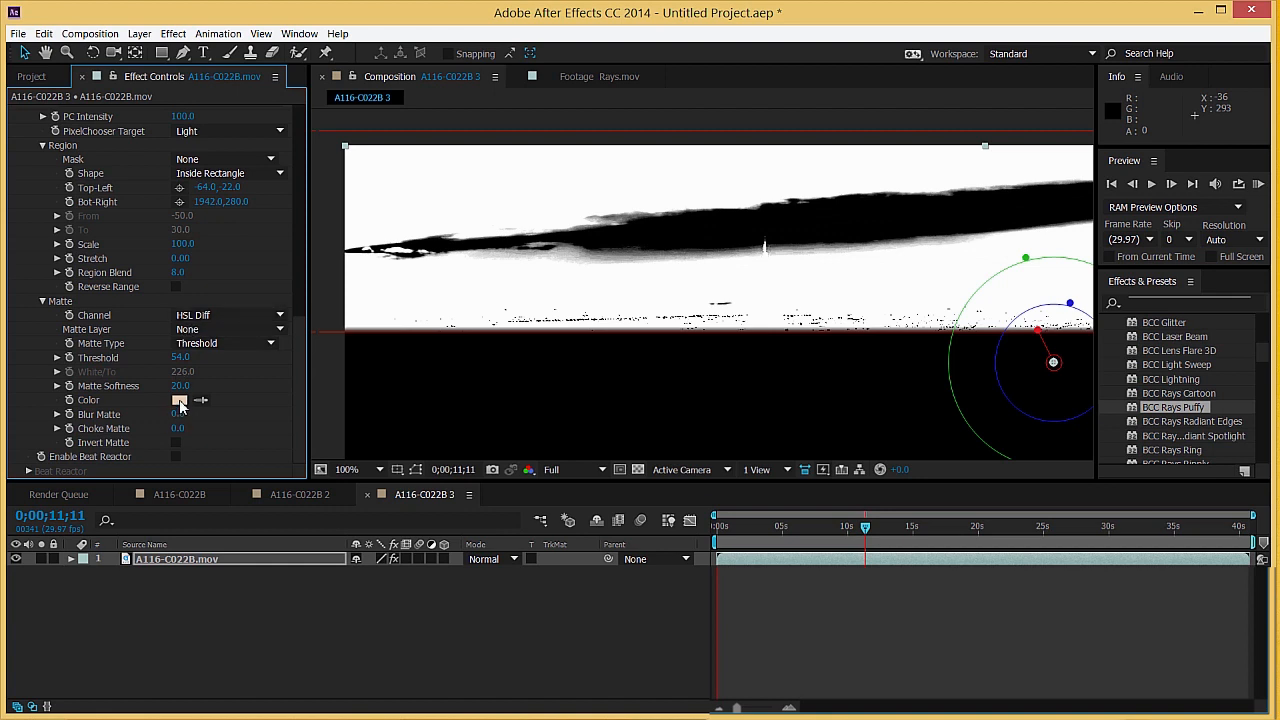
{"action": "left_click", "coordinate": [176, 443]}
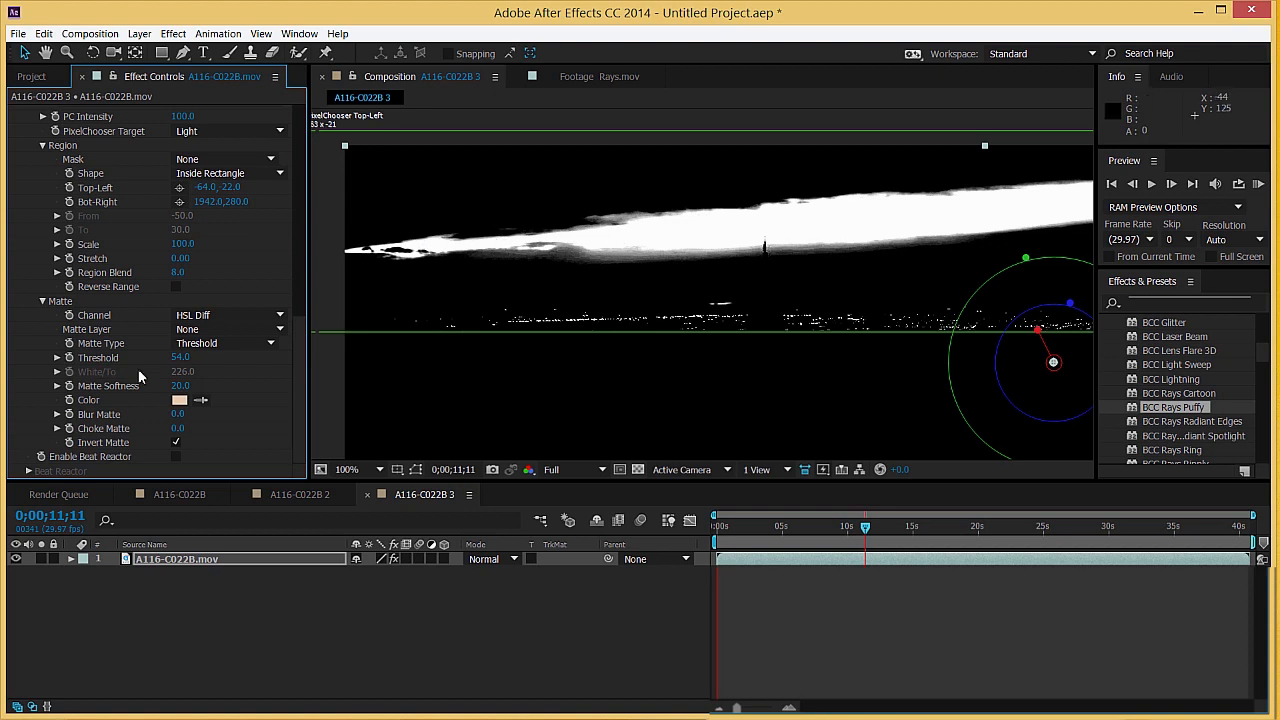
Step: Set PixelChooser to On and check the rays' effect on the cloud band
{"action": "scroll", "coordinate": [133, 383], "scroll_direction": "up", "scroll_amount": 3}
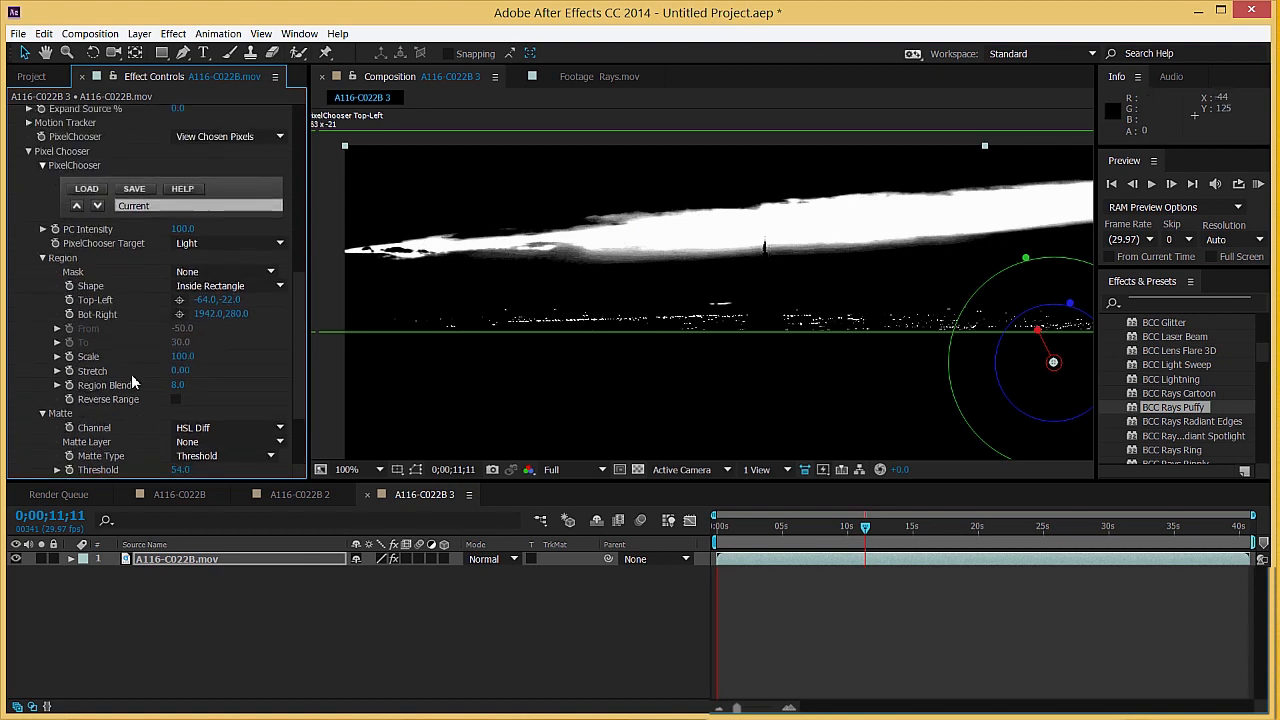
{"action": "left_click", "coordinate": [229, 138]}
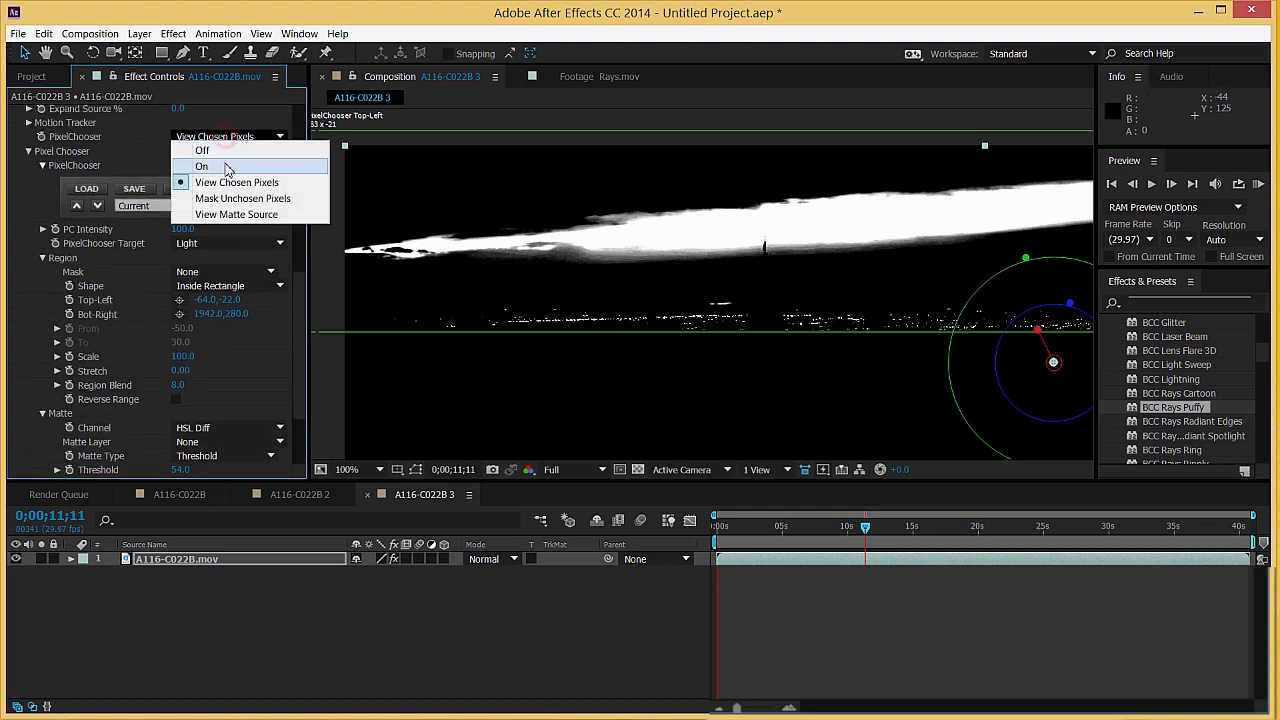
{"action": "left_click", "coordinate": [226, 164]}
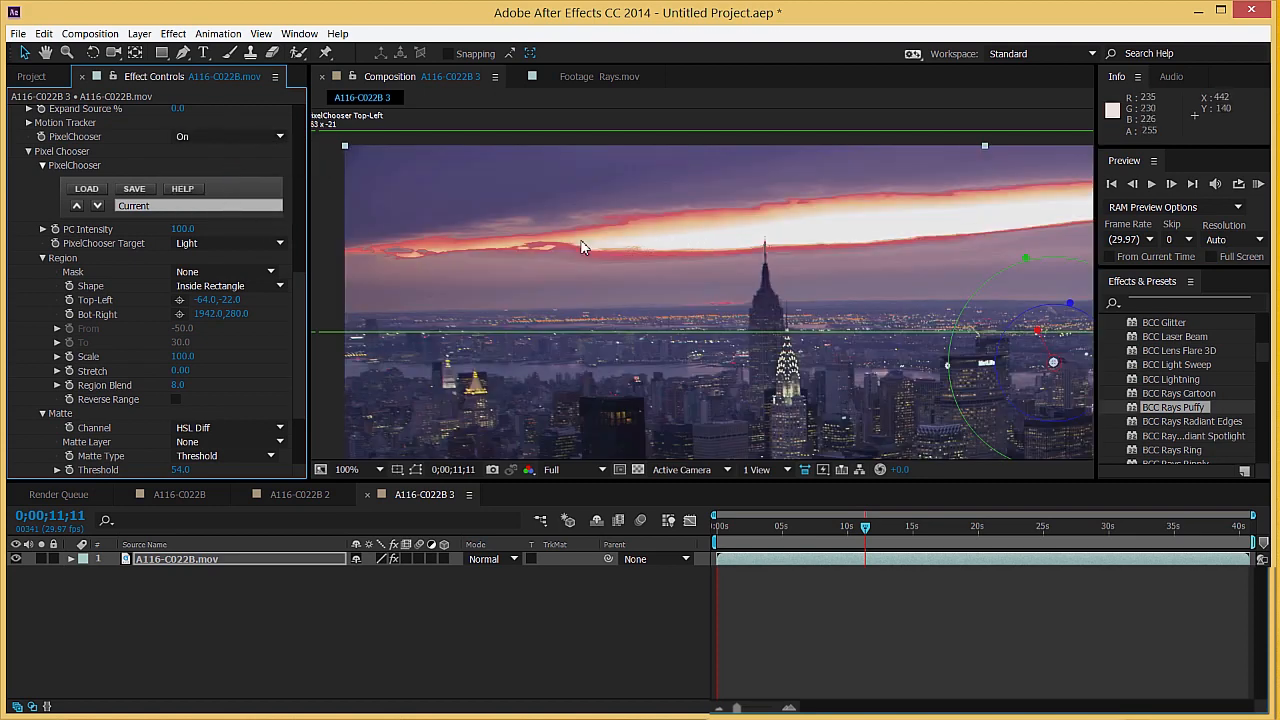
{"action": "scroll", "coordinate": [674, 247], "scroll_direction": "down", "scroll_amount": 2}
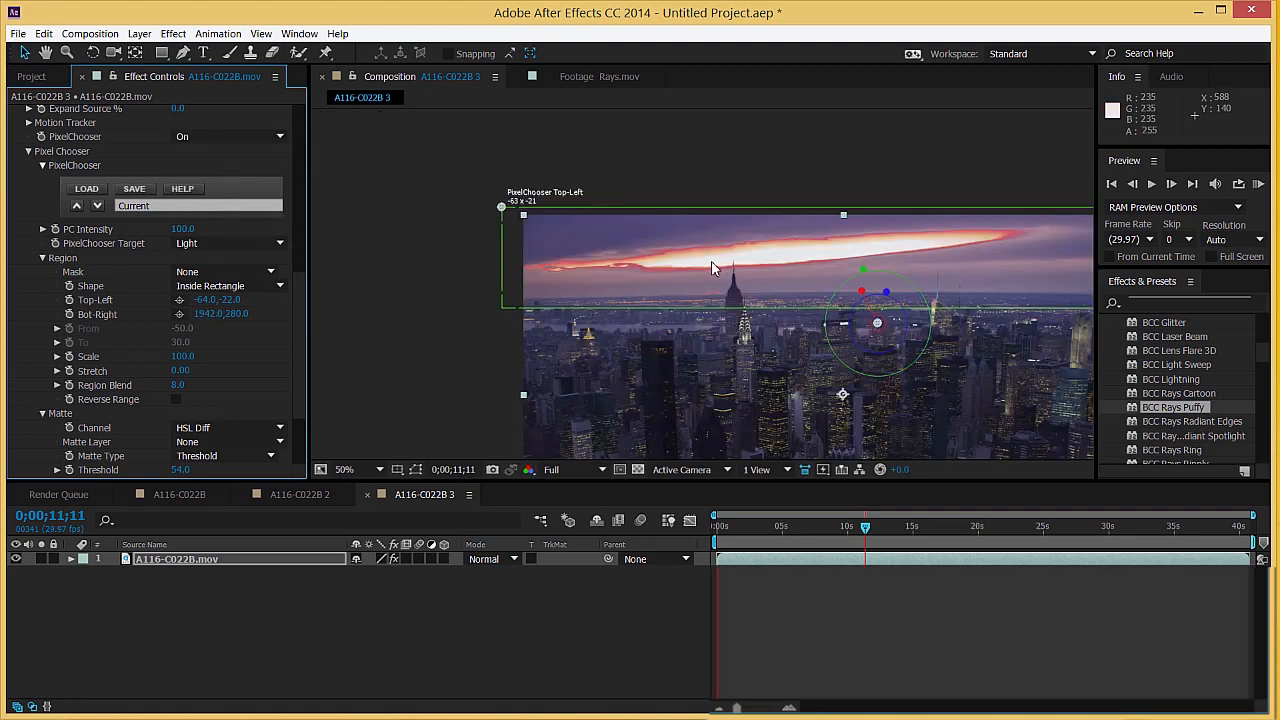
{"action": "scroll", "coordinate": [672, 267], "scroll_direction": "up", "scroll_amount": 2}
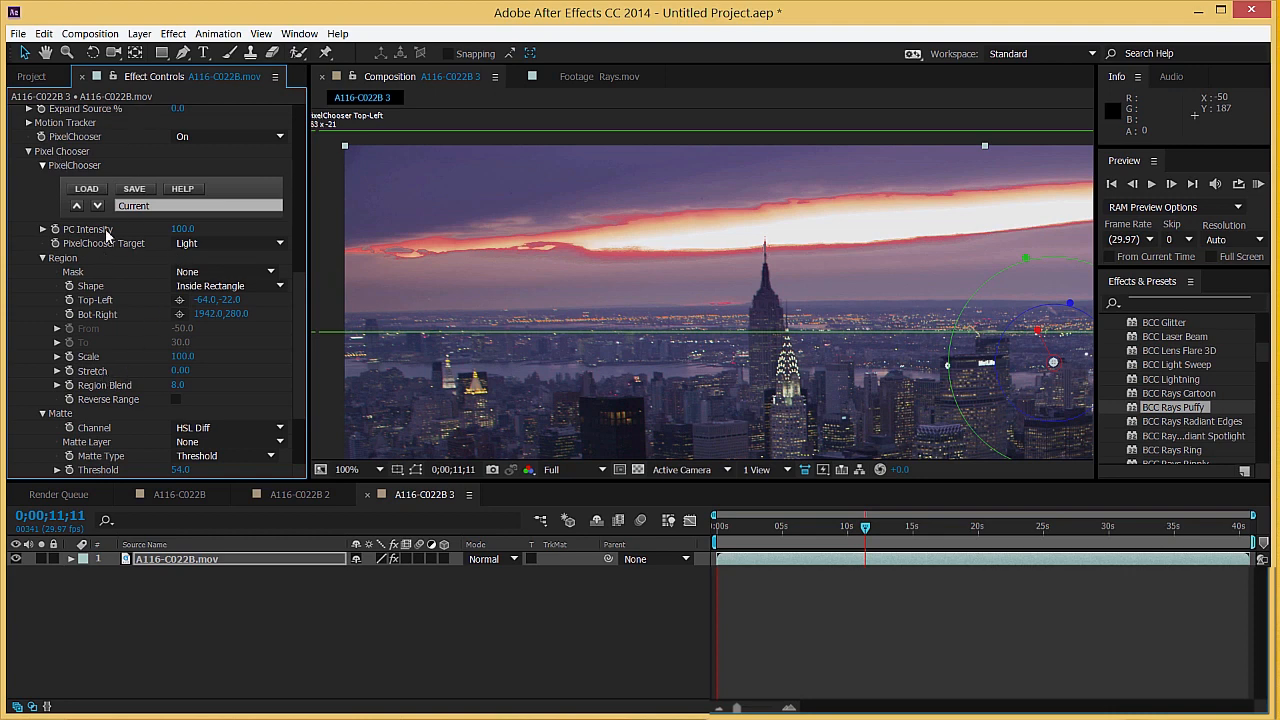
Step: Set the PixelChooser Target to Source Light
{"action": "left_click", "coordinate": [188, 246]}
{"action": "left_click", "coordinate": [180, 245]}
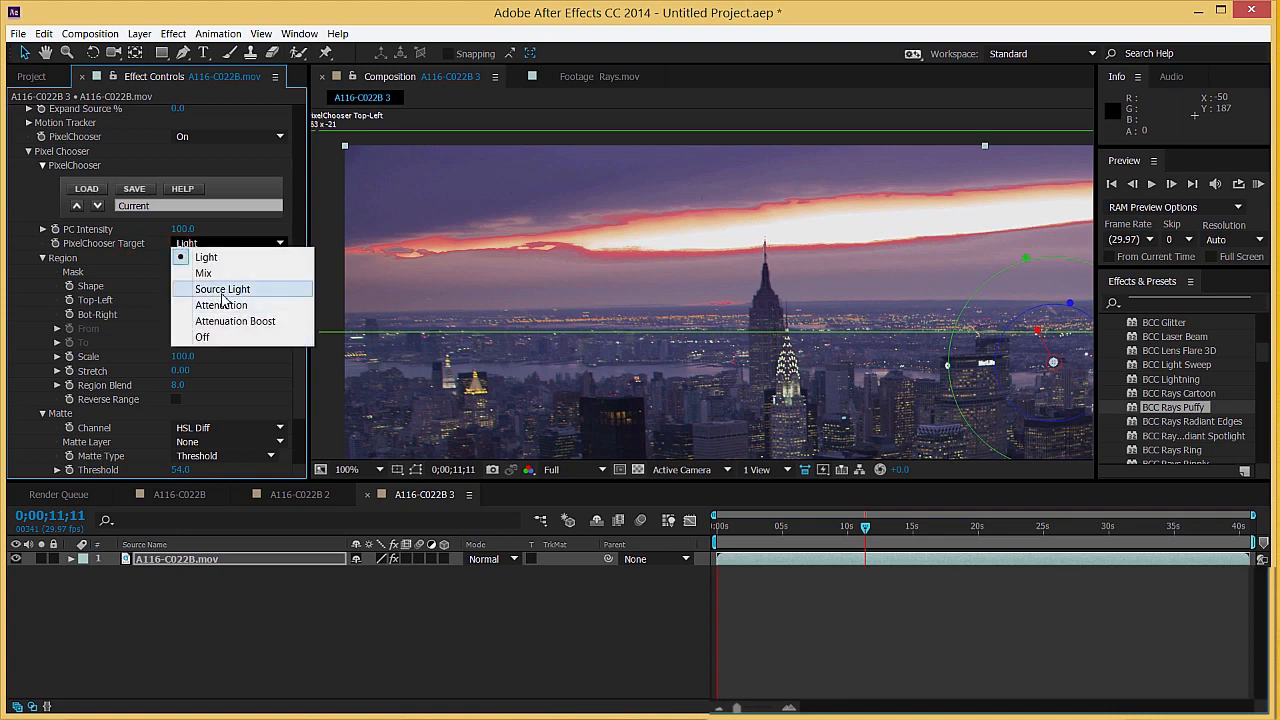
{"action": "left_click", "coordinate": [222, 292]}
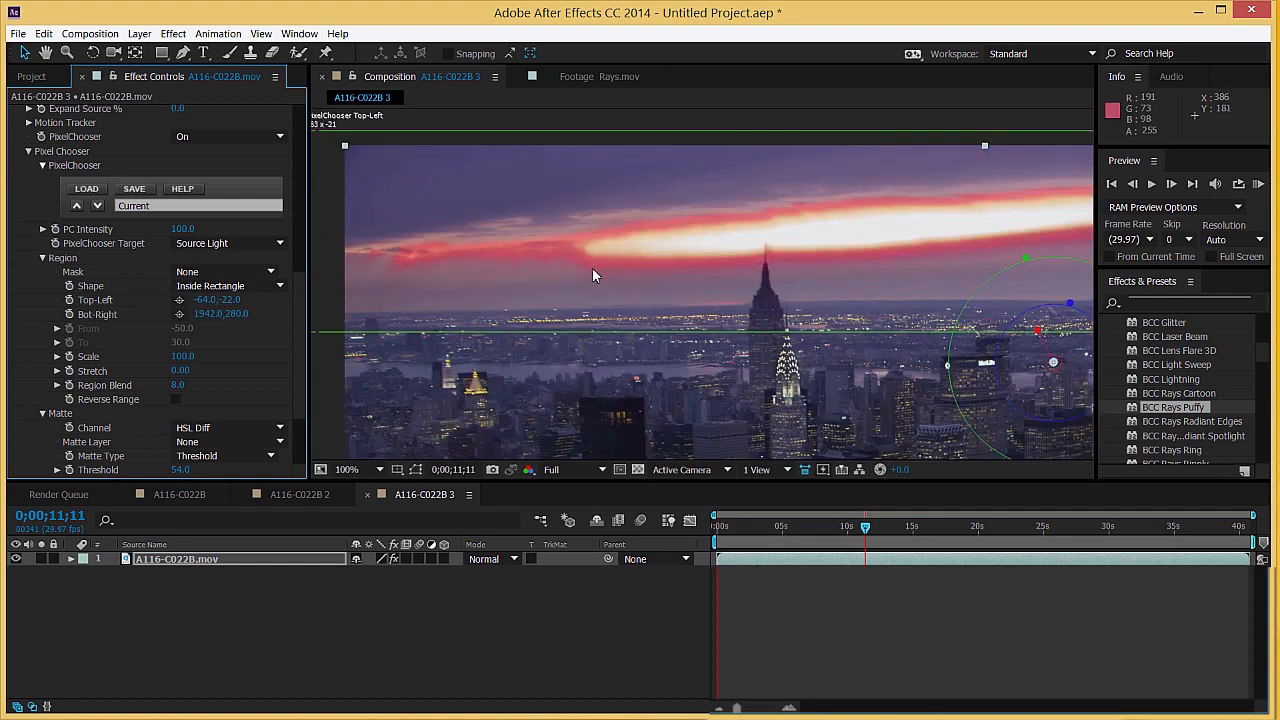
Step: Set the Ray Length of BCC Rays Puffy to 49.0
{"action": "scroll", "coordinate": [131, 328], "scroll_direction": "up", "scroll_amount": 5}
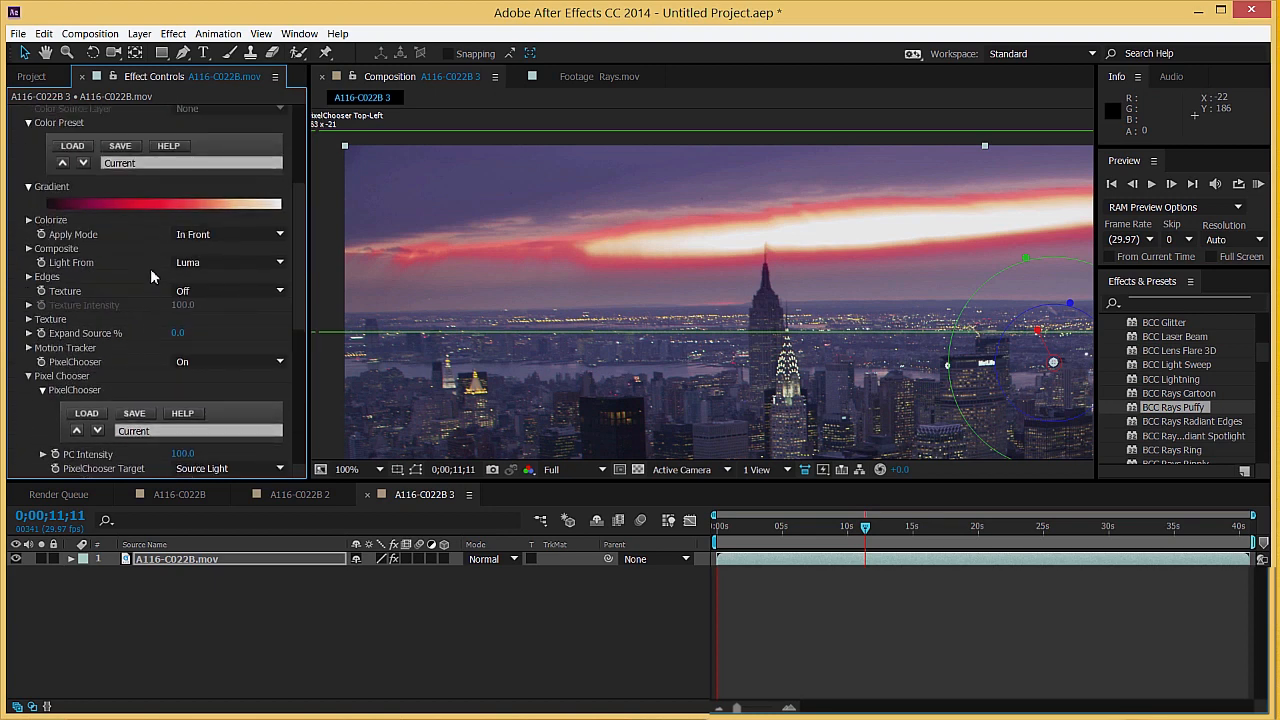
{"action": "scroll", "coordinate": [111, 294], "scroll_direction": "up", "scroll_amount": 5}
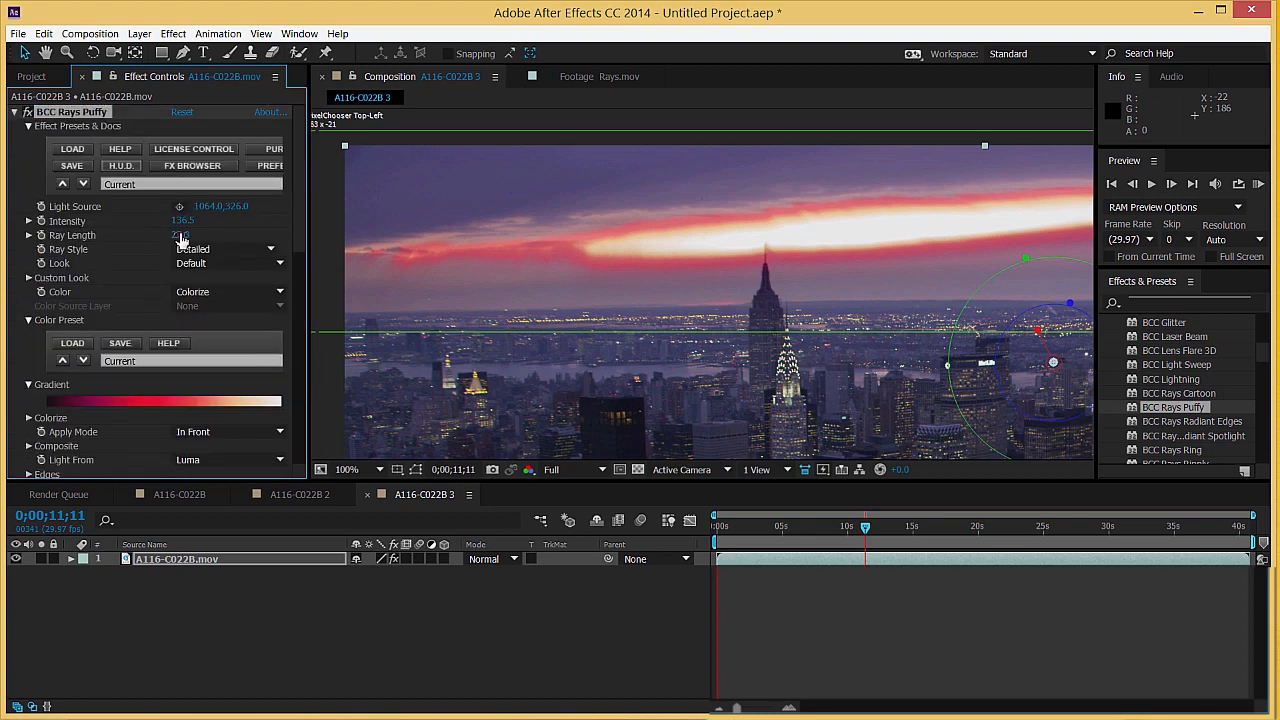
{"action": "mouse_move", "coordinate": [181, 236]}
{"action": "left_mouse_down"}
{"action": "mouse_move", "coordinate": [214, 235]}
{"action": "mouse_move", "coordinate": [189, 235]}
{"action": "left_mouse_up"}
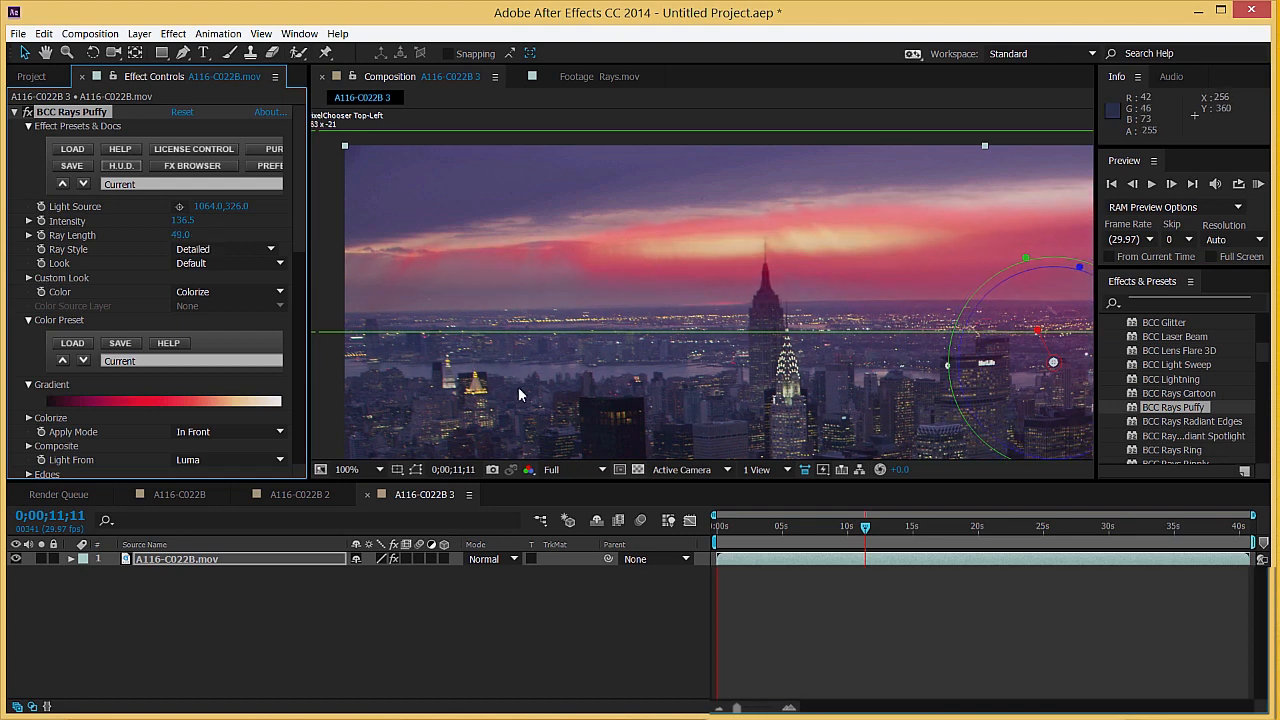
Step: Deselect the clip layer, return to frame 0;00;00;00 and examine the rays over the skyline at 50% and 100% zoom
{"action": "left_click", "coordinate": [487, 628]}
{"action": "scroll", "coordinate": [776, 343], "scroll_direction": "down", "scroll_amount": 1}
{"action": "left_click_drag", "start_coordinate": [849, 340], "coordinate": [787, 284]}
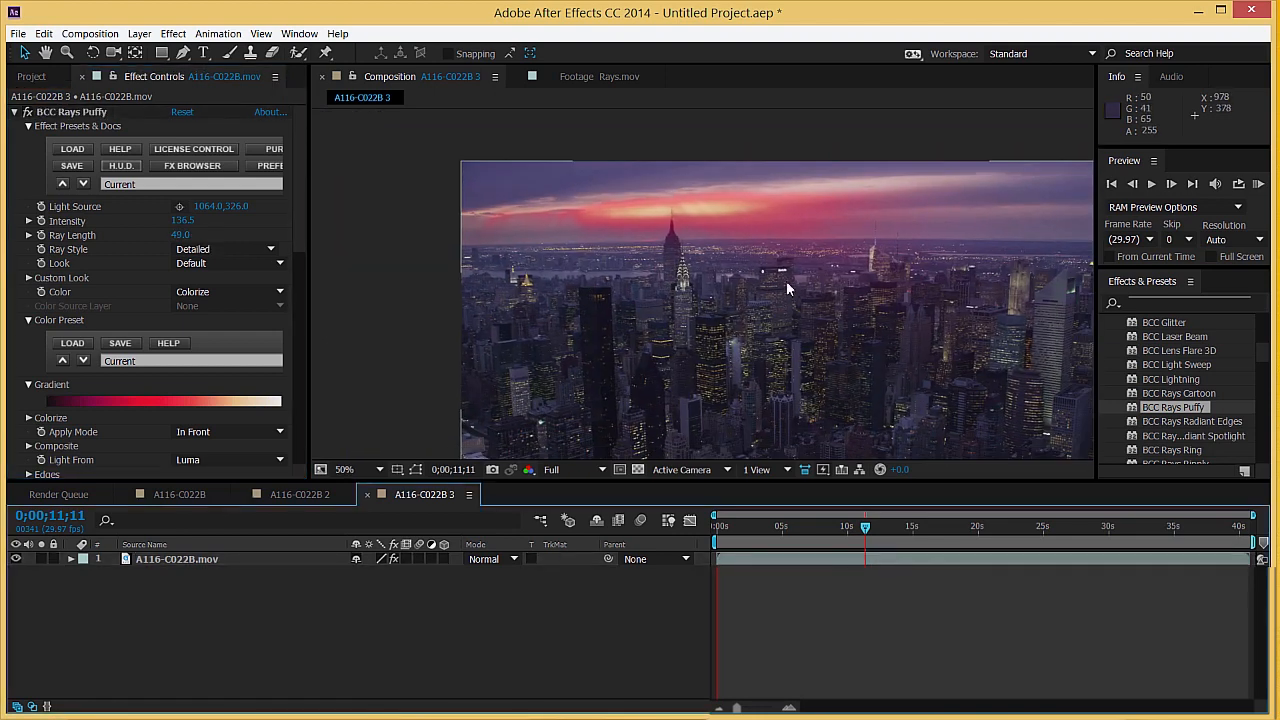
{"action": "scroll", "coordinate": [645, 218], "scroll_direction": "up", "scroll_amount": 1}
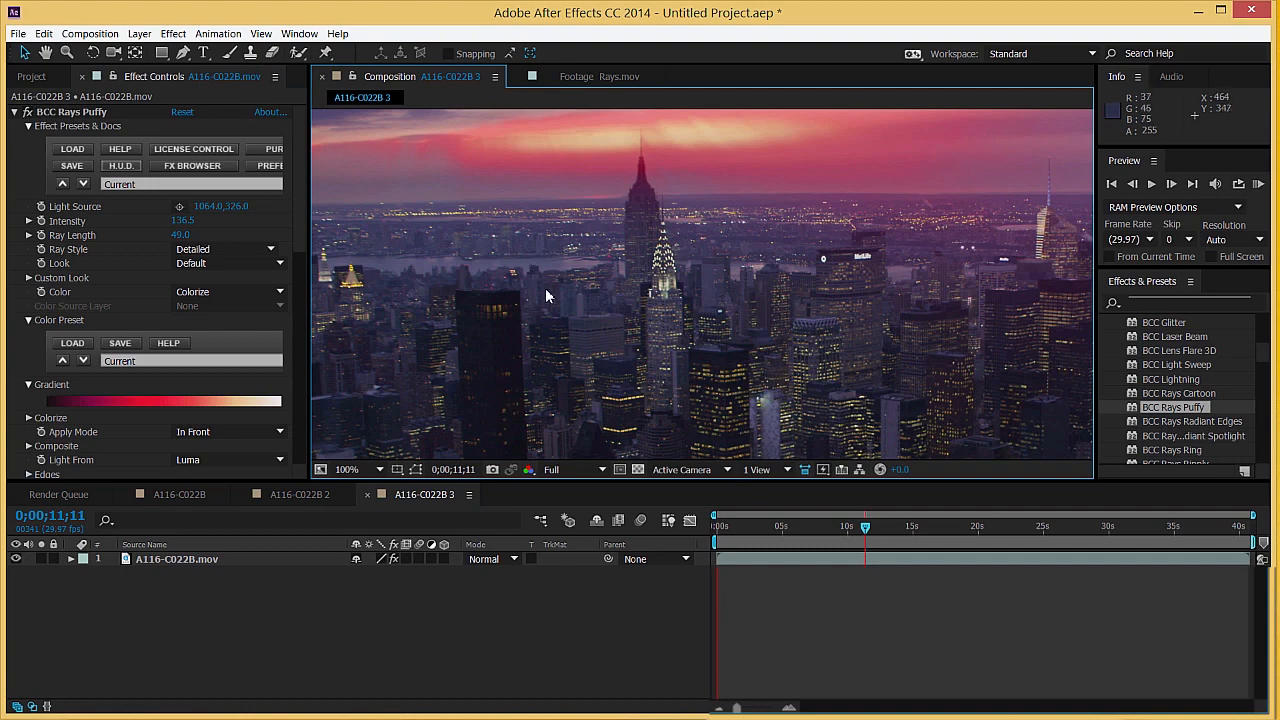
{"action": "left_click_drag", "start_coordinate": [794, 531], "coordinate": [717, 531]}
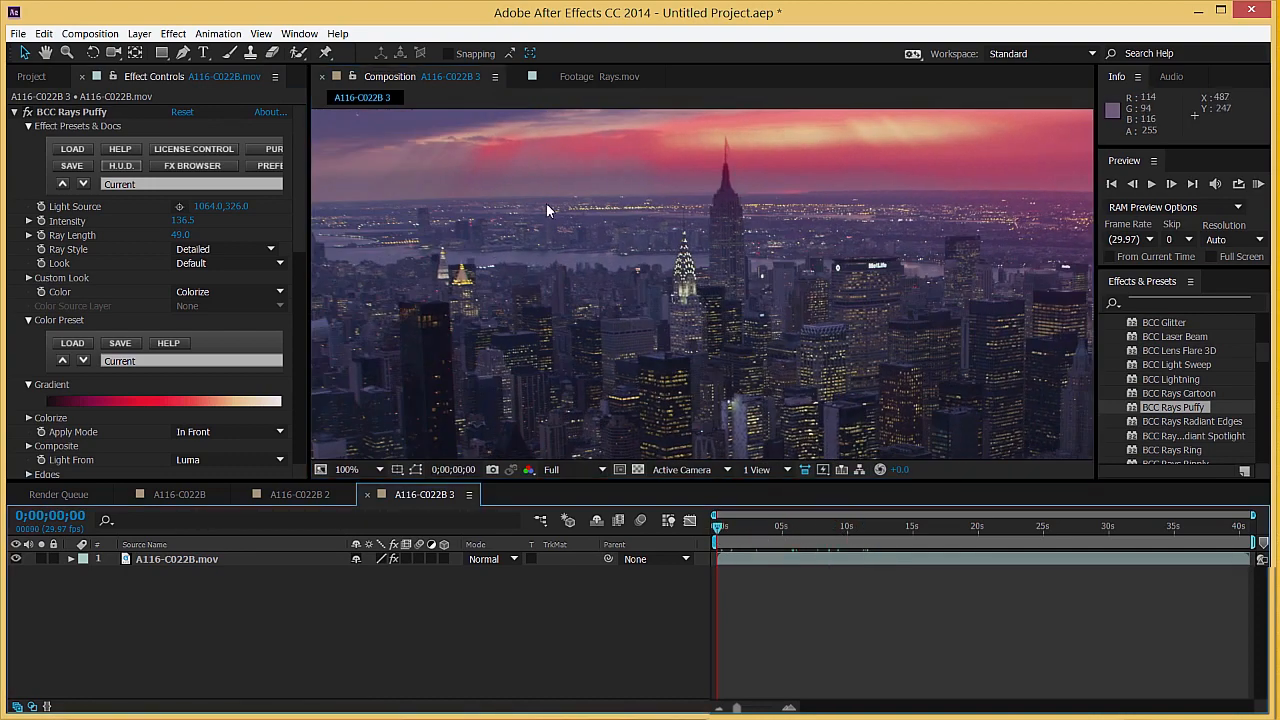
{"action": "scroll", "coordinate": [540, 230], "scroll_direction": "down", "scroll_amount": 2}
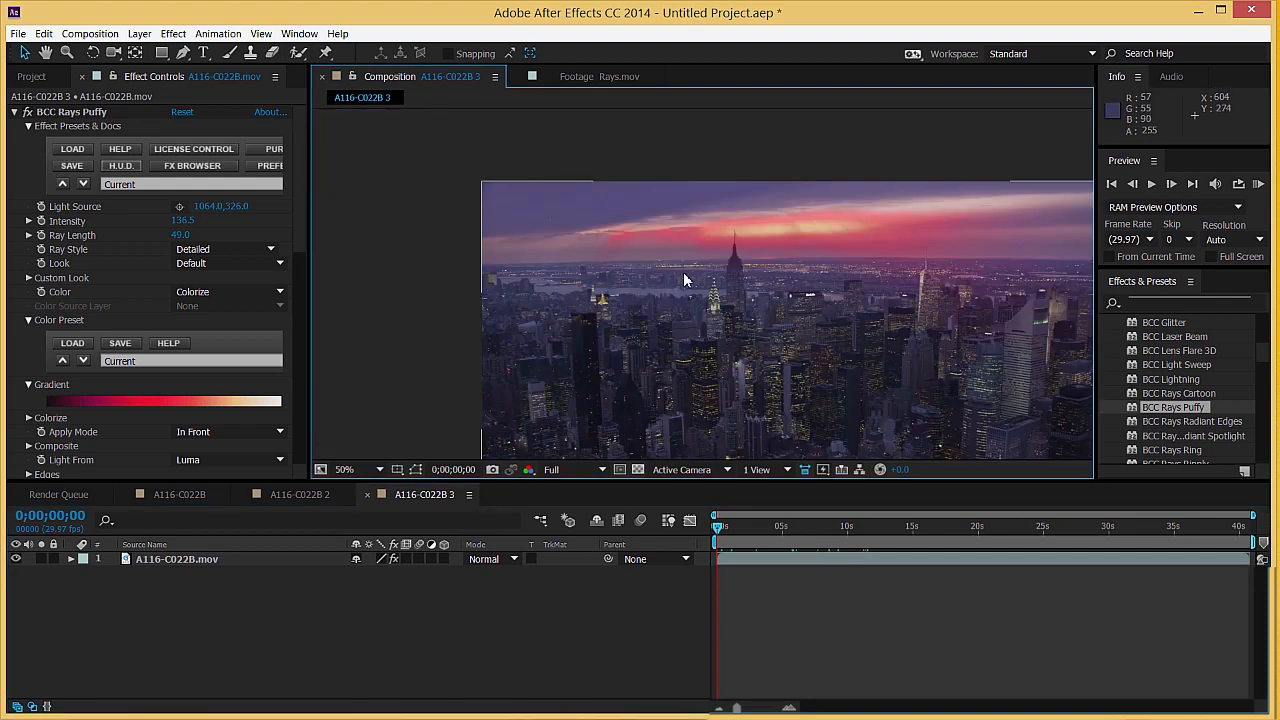
{"action": "scroll", "coordinate": [684, 274], "scroll_direction": "up", "scroll_amount": 2}
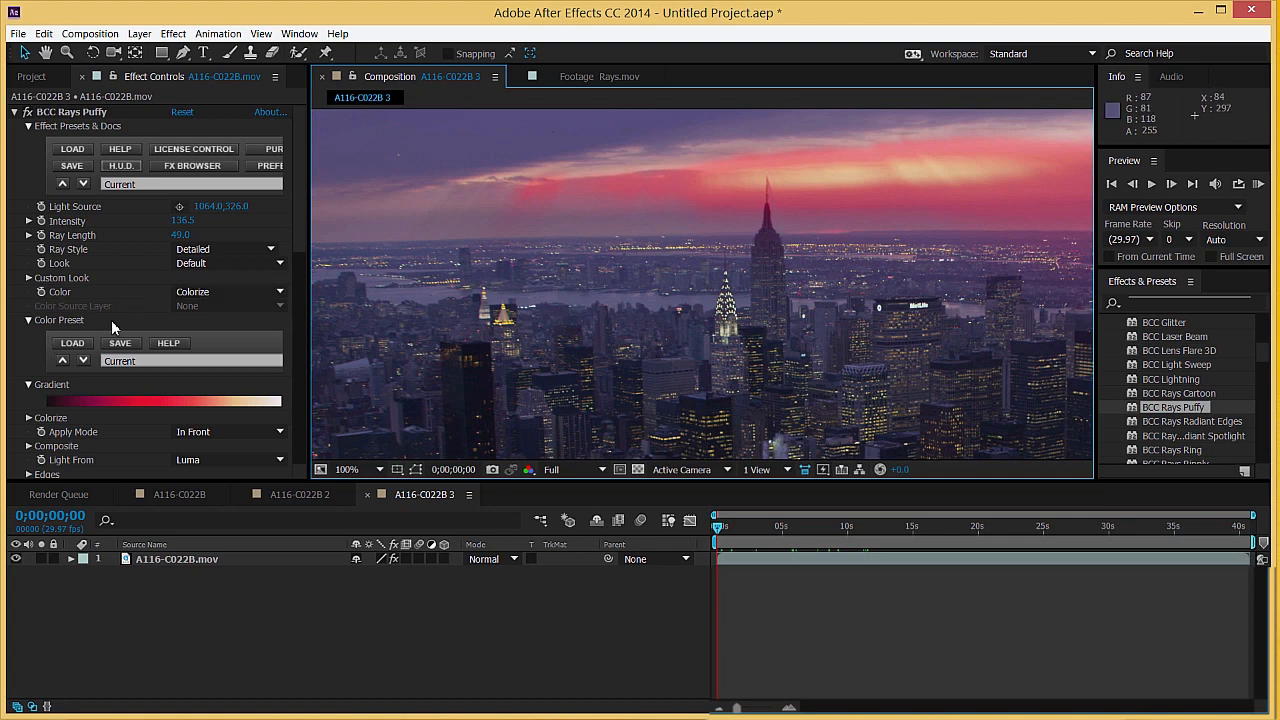
Step: Try Image as the rays' Color option and switch it back to Colorize
{"action": "left_click", "coordinate": [196, 292]}
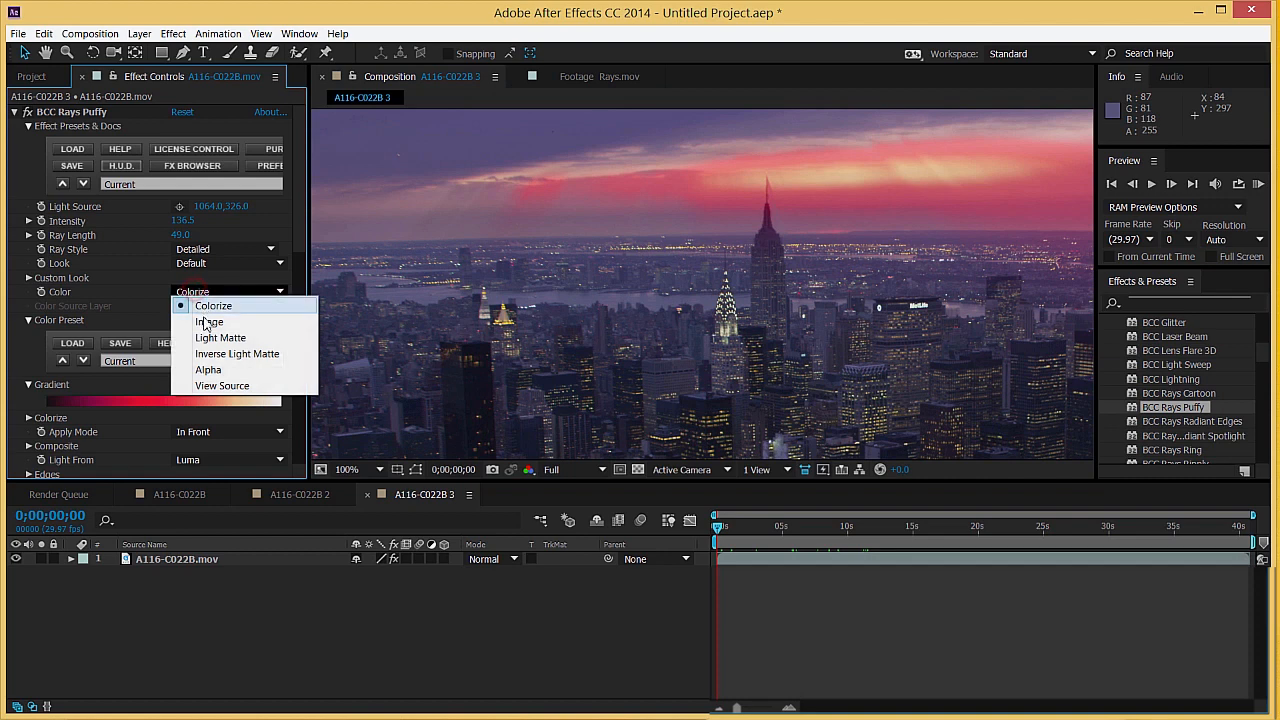
{"action": "left_click", "coordinate": [204, 320]}
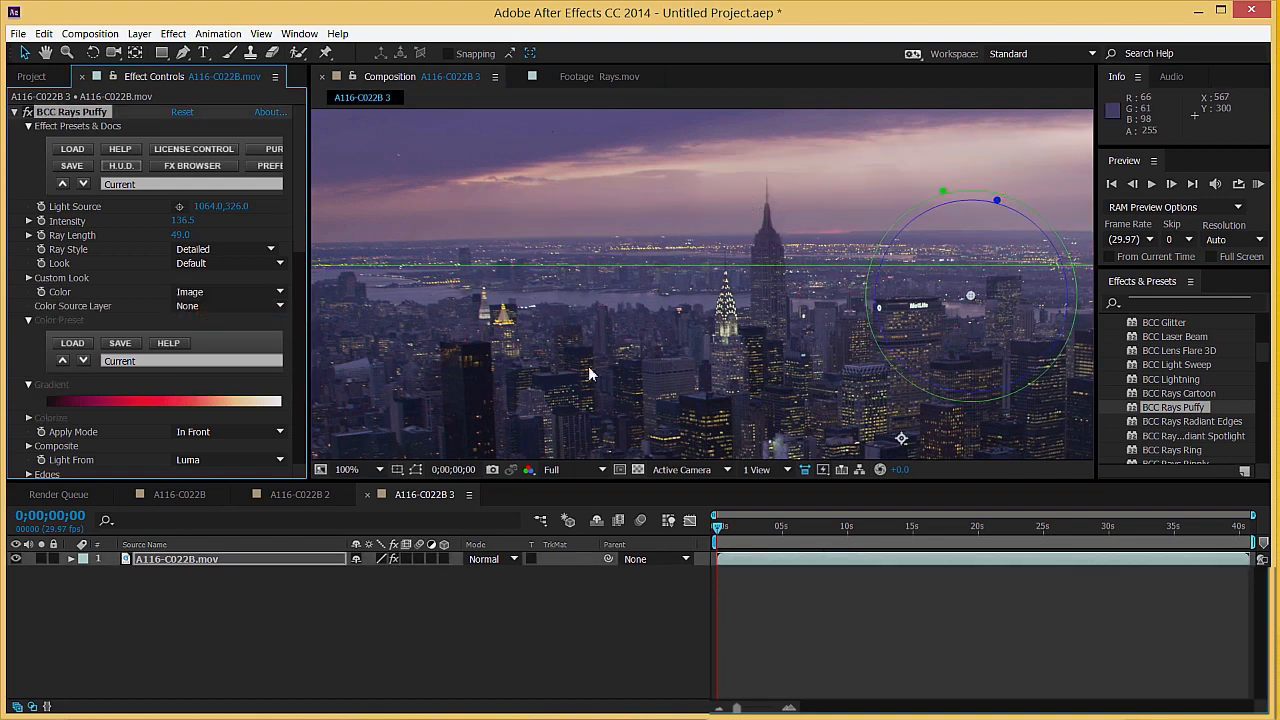
{"action": "left_click", "coordinate": [190, 291]}
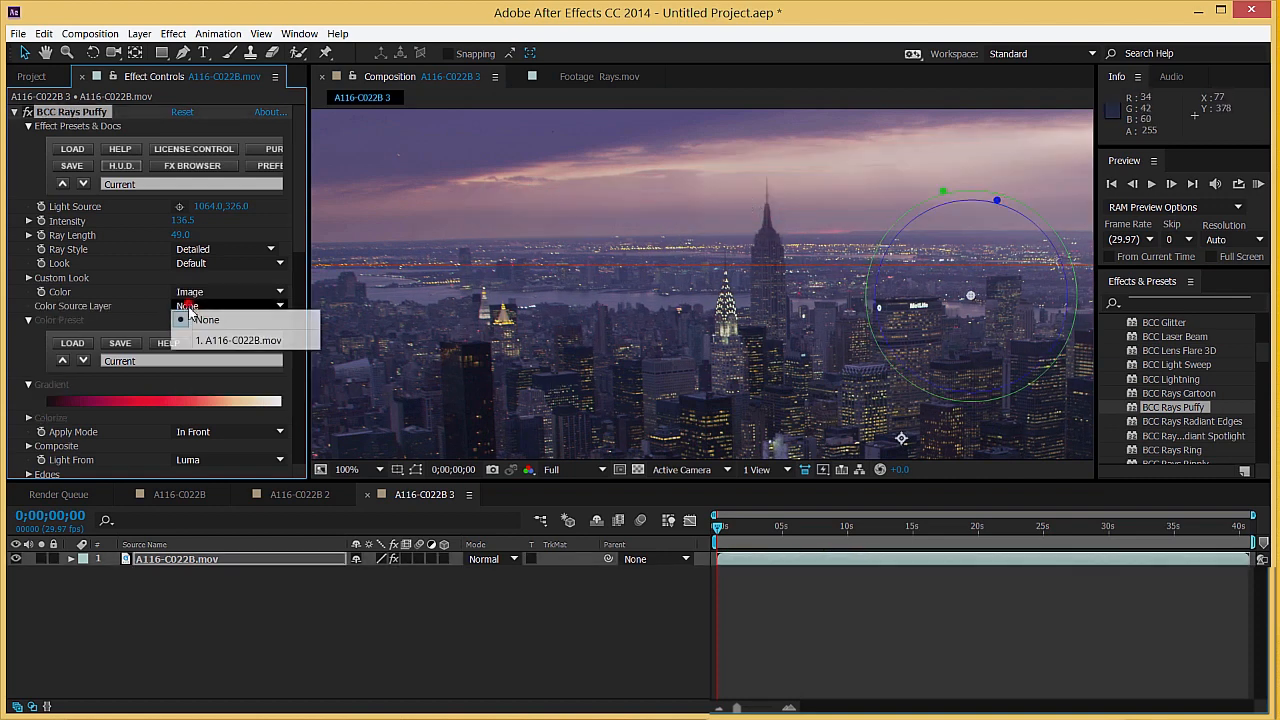
{"action": "left_click", "coordinate": [200, 306]}
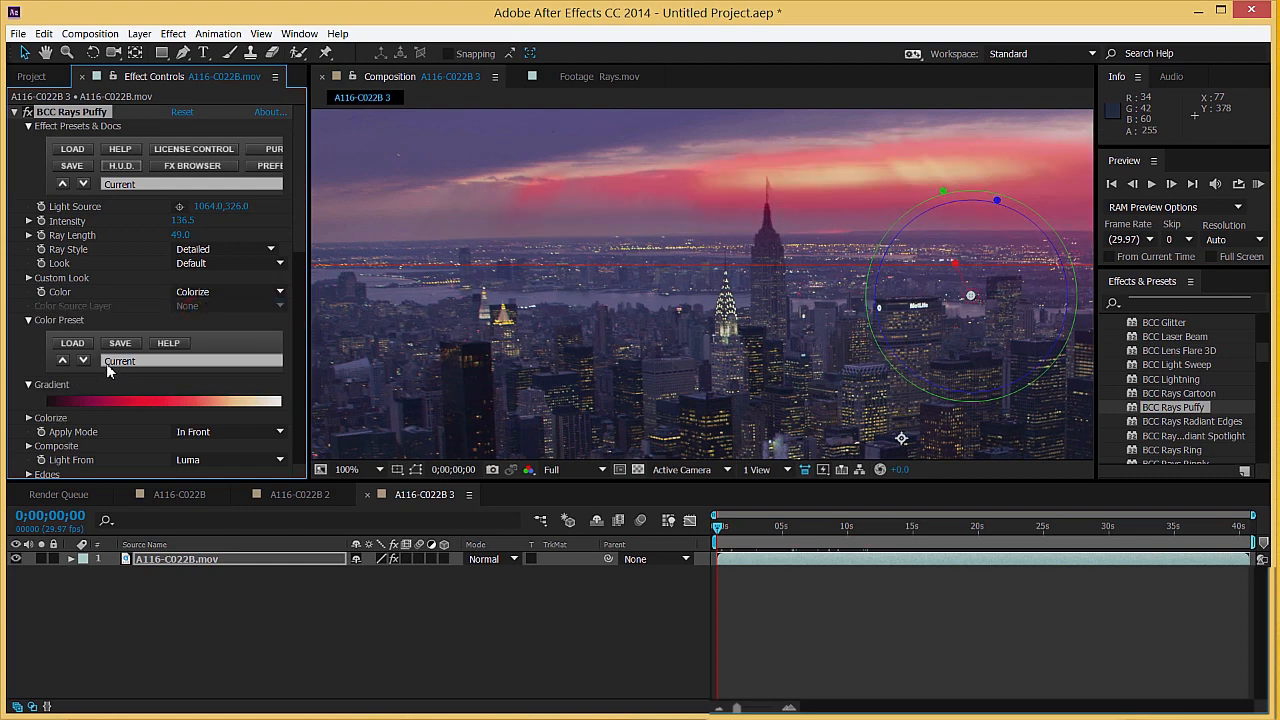
Step: Load the reds.bsp color preset for the rays and scrub the timeline from its start to check the colors
{"action": "left_click", "coordinate": [28, 418]}
{"action": "scroll", "coordinate": [128, 353], "scroll_direction": "down", "scroll_amount": 4}
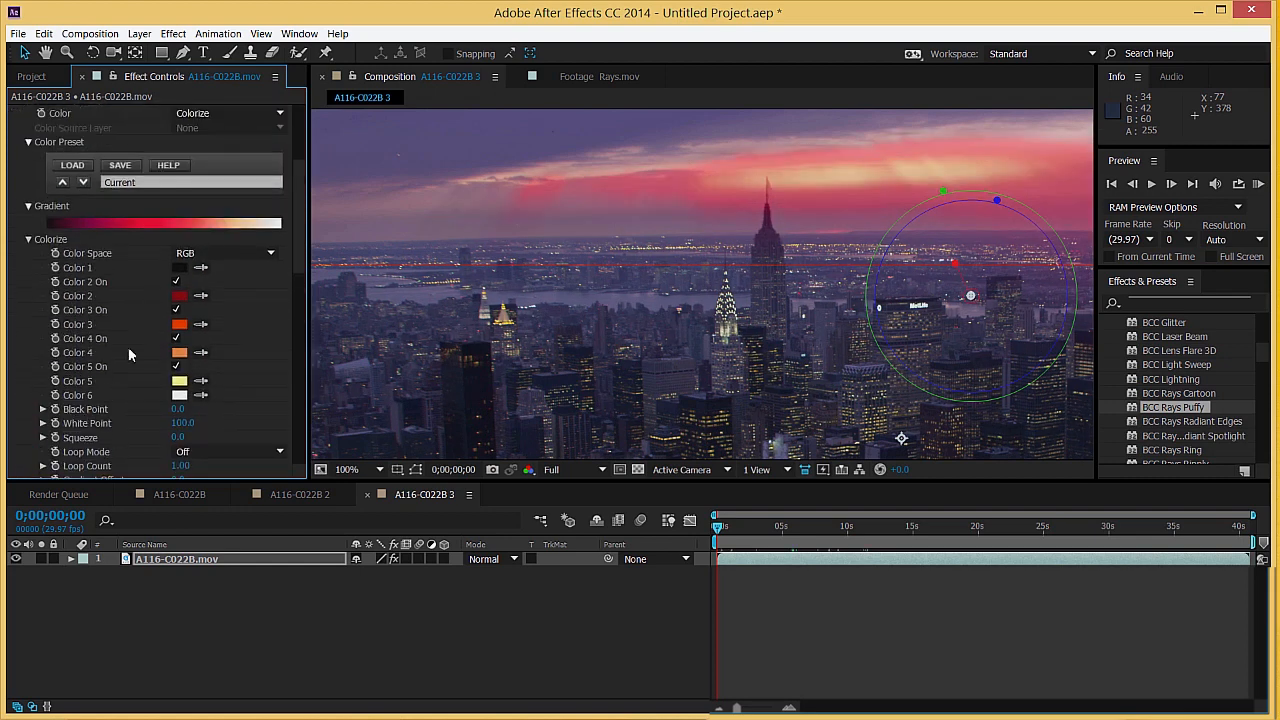
{"action": "left_click", "coordinate": [140, 180]}
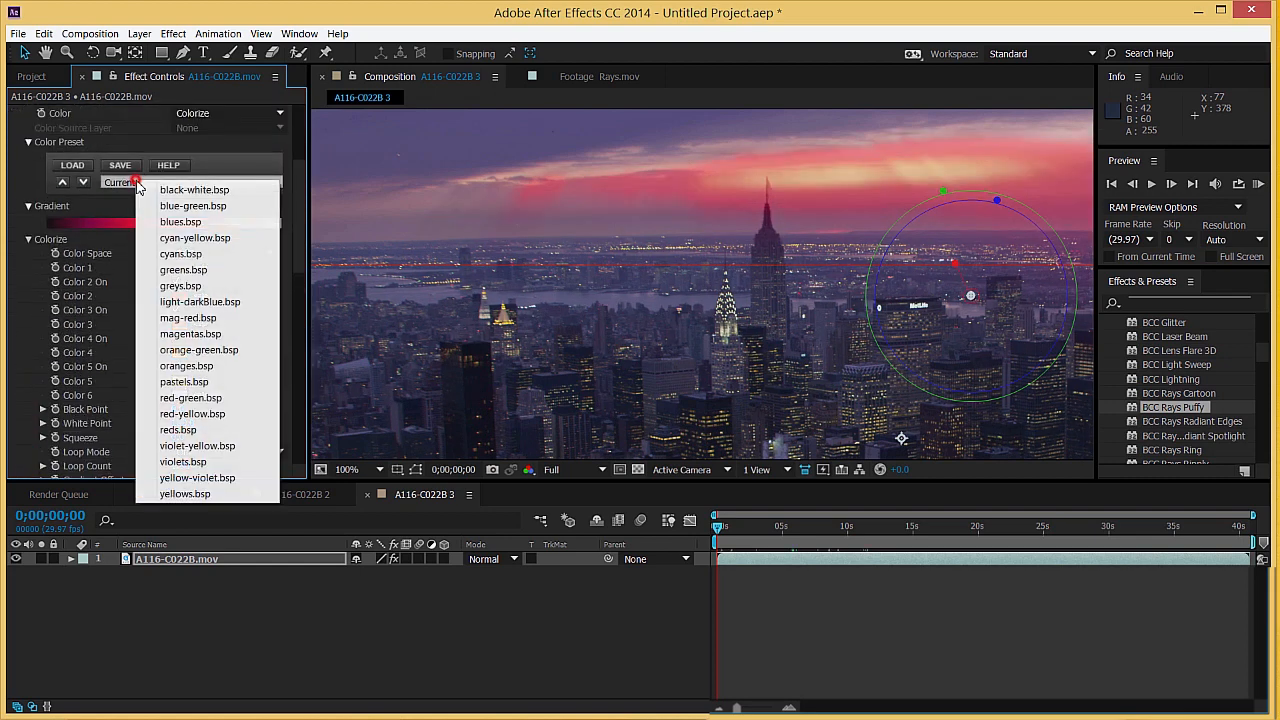
{"action": "left_click", "coordinate": [175, 430]}
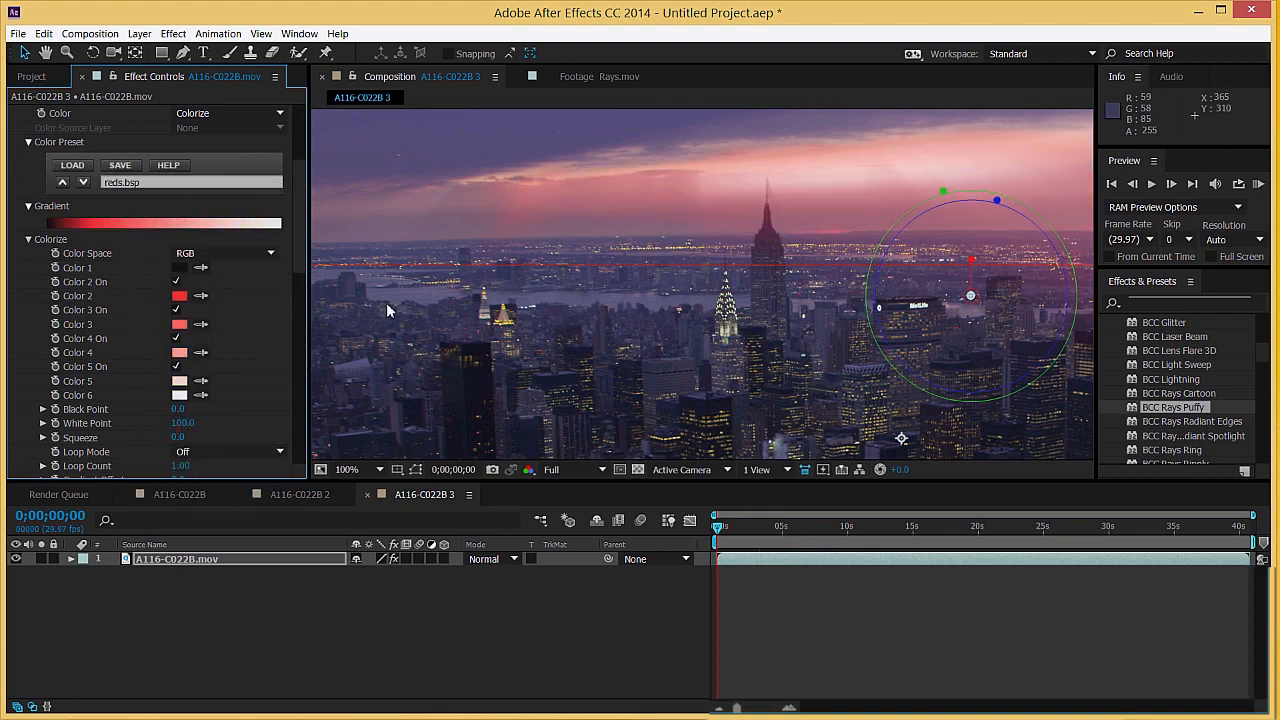
{"action": "left_click", "coordinate": [29, 239]}
{"action": "mouse_move", "coordinate": [720, 540]}
{"action": "left_mouse_down"}
{"action": "mouse_move", "coordinate": [1043, 529]}
{"action": "mouse_move", "coordinate": [717, 530]}
{"action": "left_mouse_up"}
Step: Set the rays' Color option to Image and collapse the Gradient settings
{"action": "scroll", "coordinate": [103, 269], "scroll_direction": "up", "scroll_amount": 2}
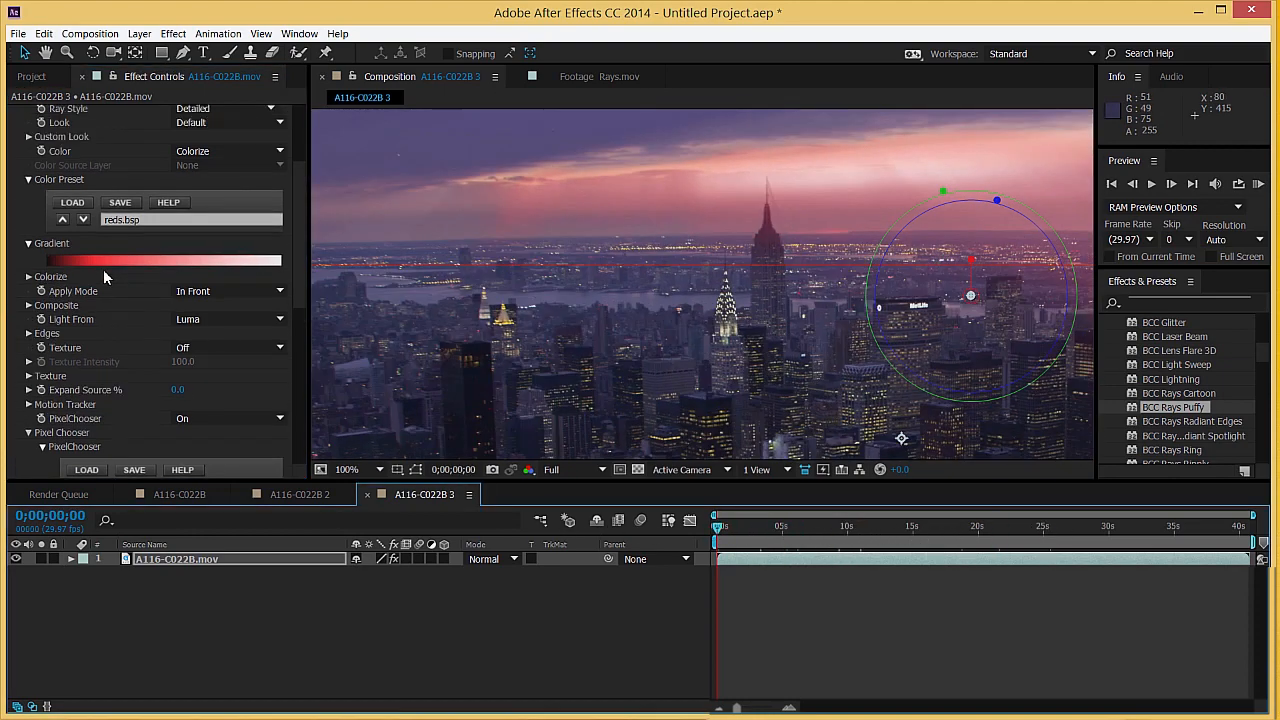
{"action": "left_click", "coordinate": [202, 188]}
{"action": "left_click", "coordinate": [208, 217]}
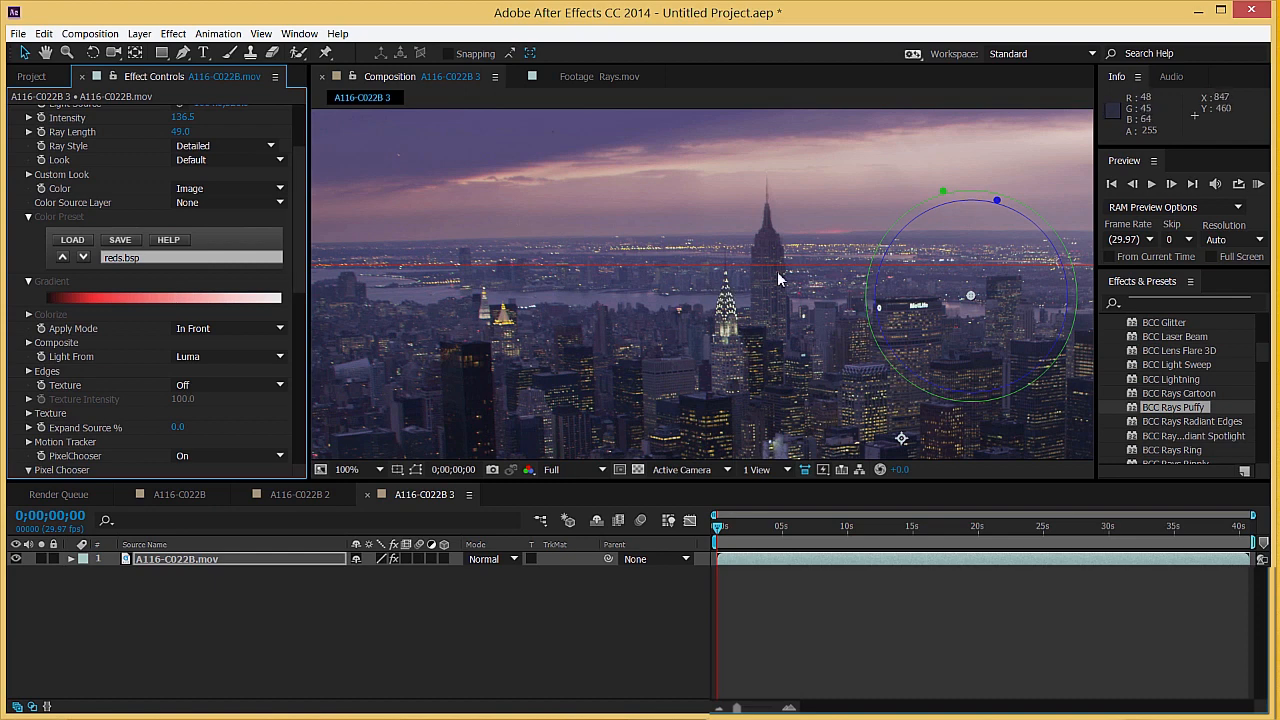
{"action": "left_click", "coordinate": [28, 283]}
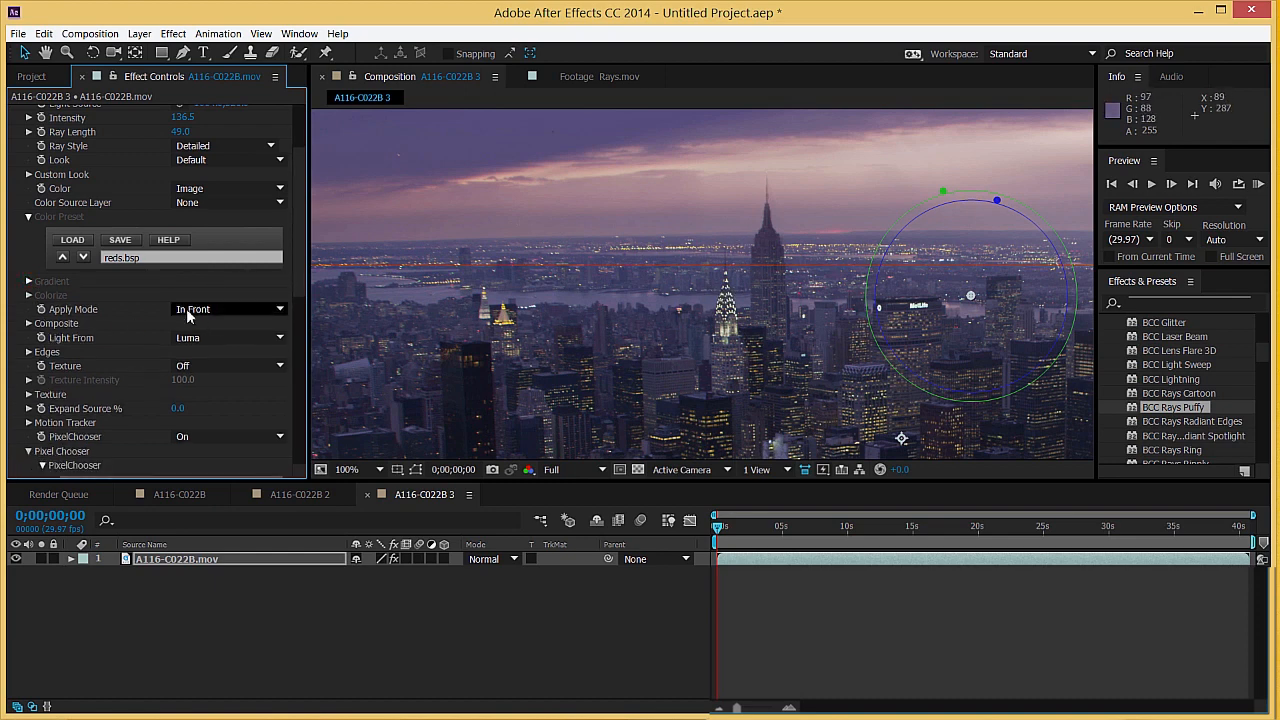
Step: Set the rays' Apply Mode to Screen after comparing it with Add, and preview the result at 0;00;04;25
{"action": "left_click", "coordinate": [187, 312]}
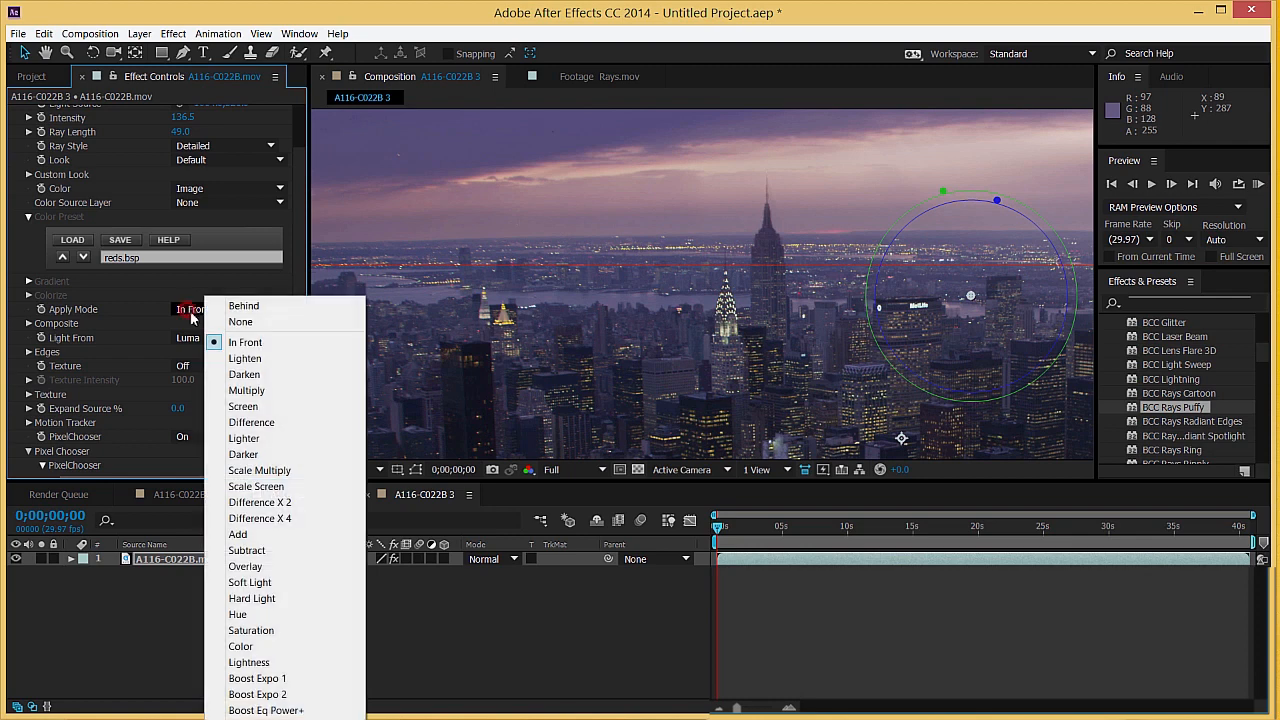
{"action": "left_click", "coordinate": [283, 406]}
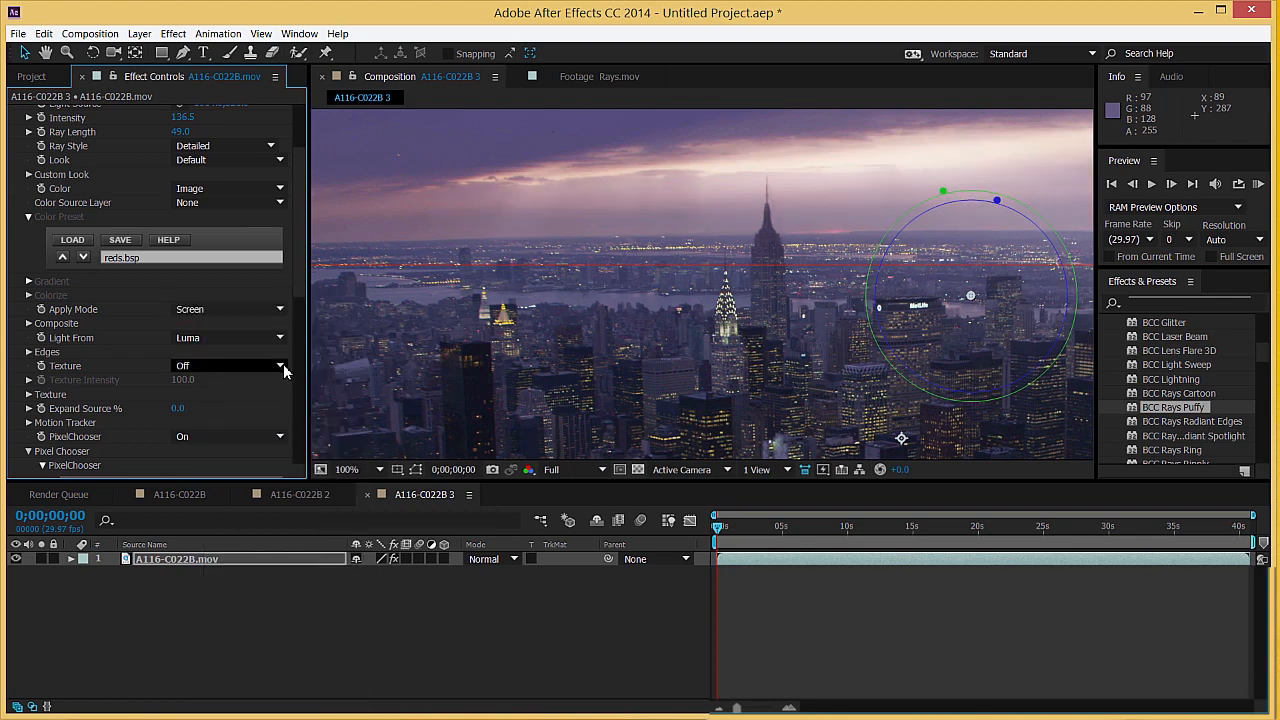
{"action": "left_click", "coordinate": [216, 313]}
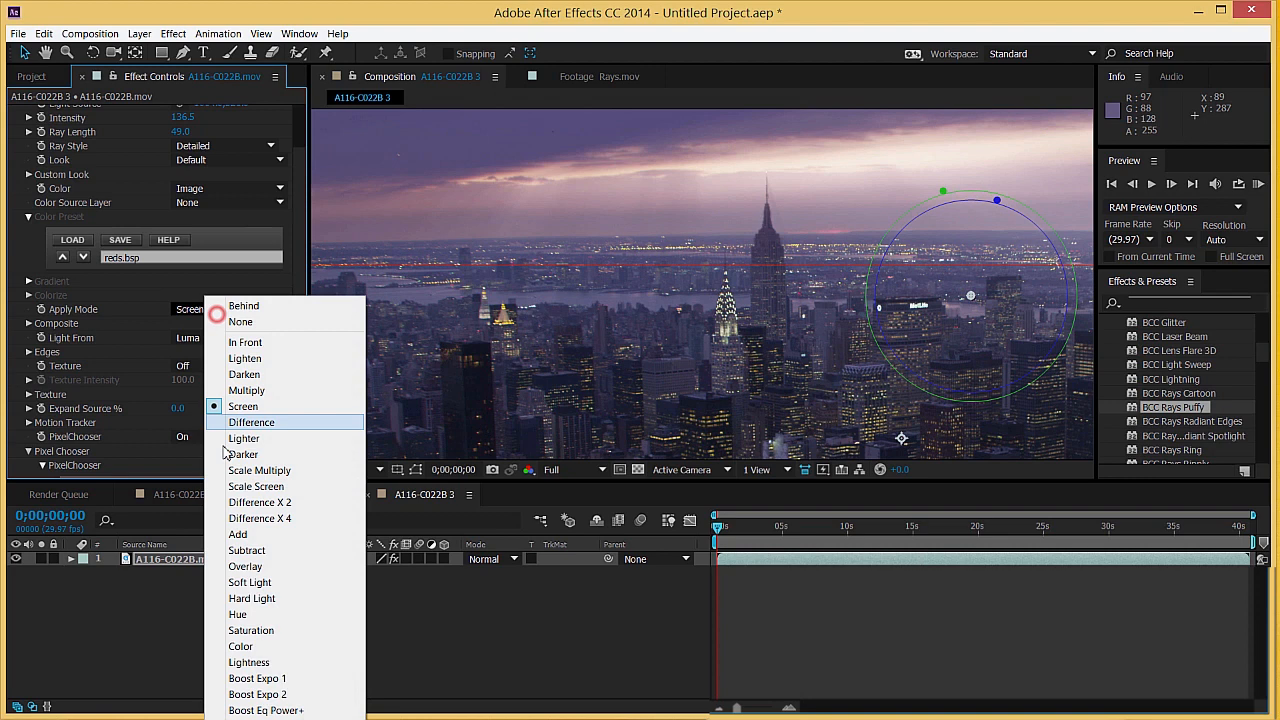
{"action": "left_click", "coordinate": [240, 534]}
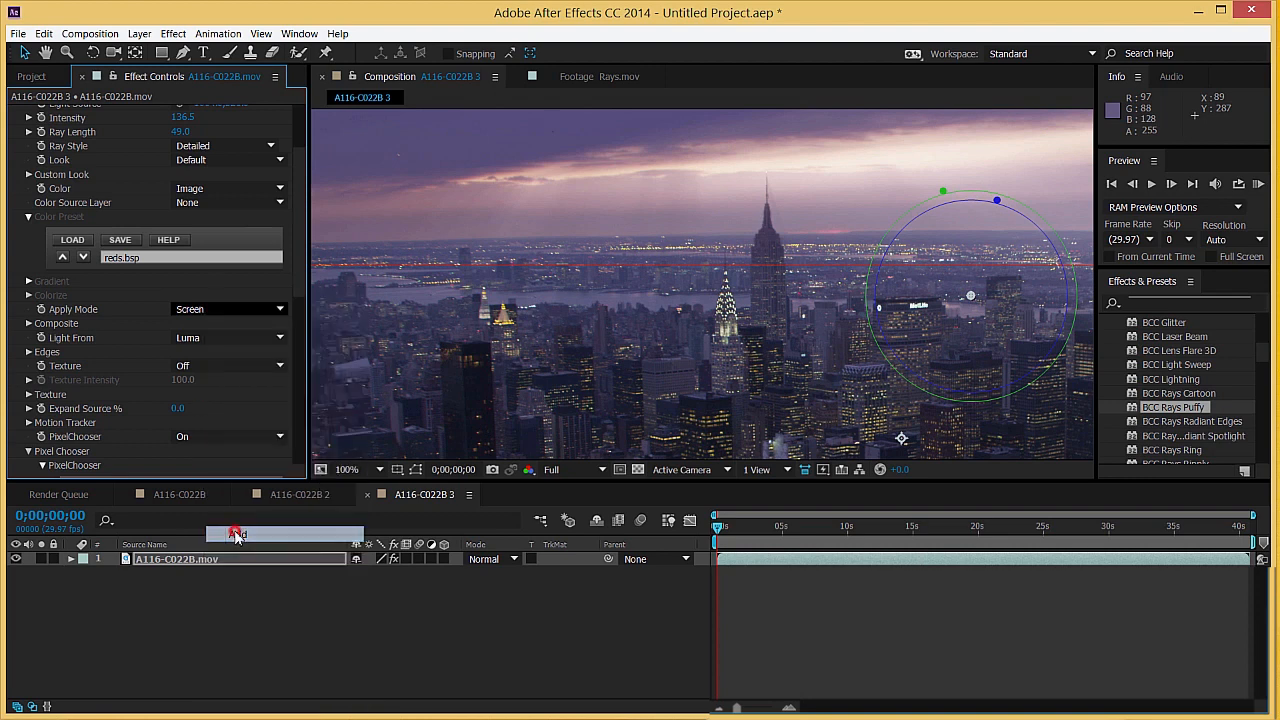
{"action": "left_click", "coordinate": [192, 310]}
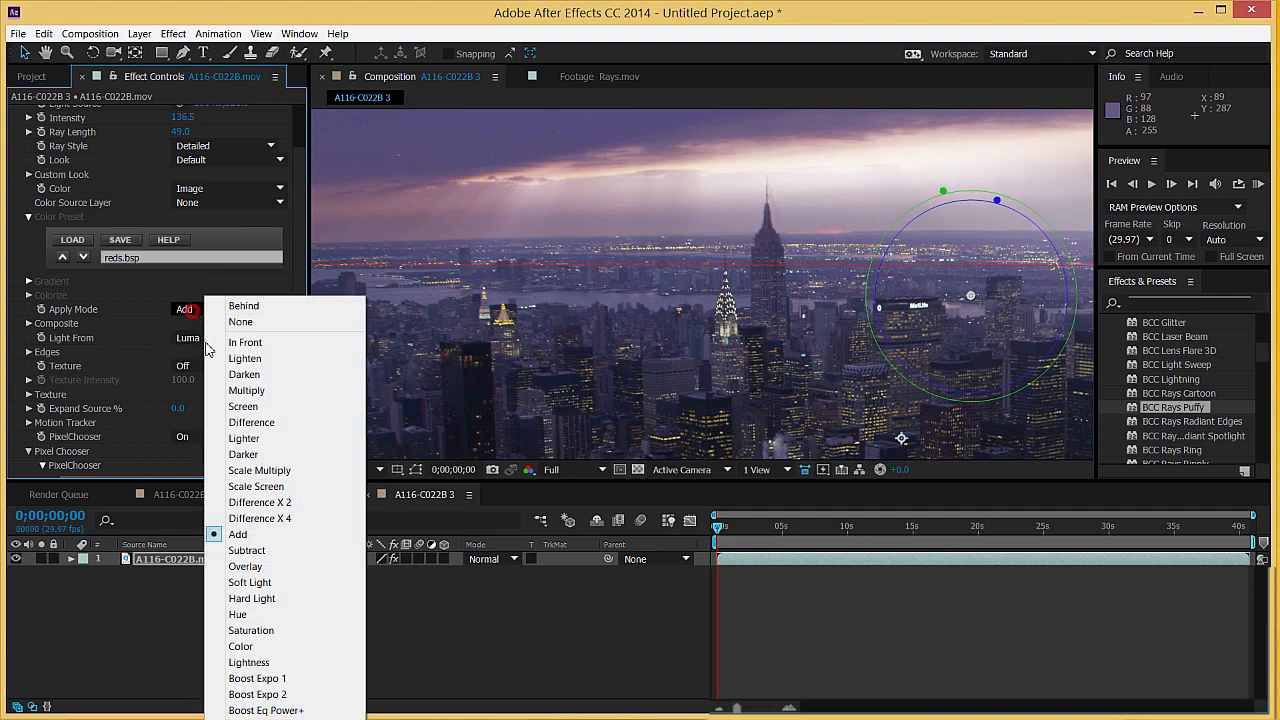
{"action": "left_click", "coordinate": [242, 406]}
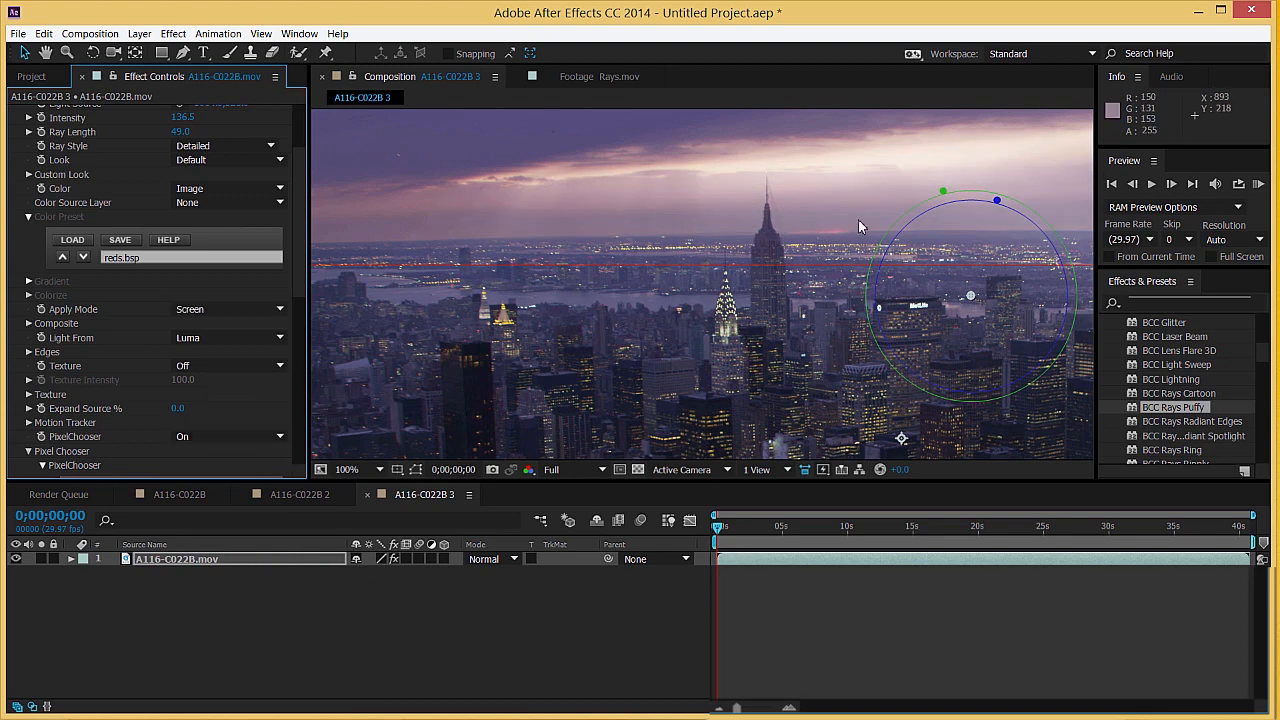
{"action": "left_click_drag", "start_coordinate": [750, 530], "coordinate": [781, 533]}
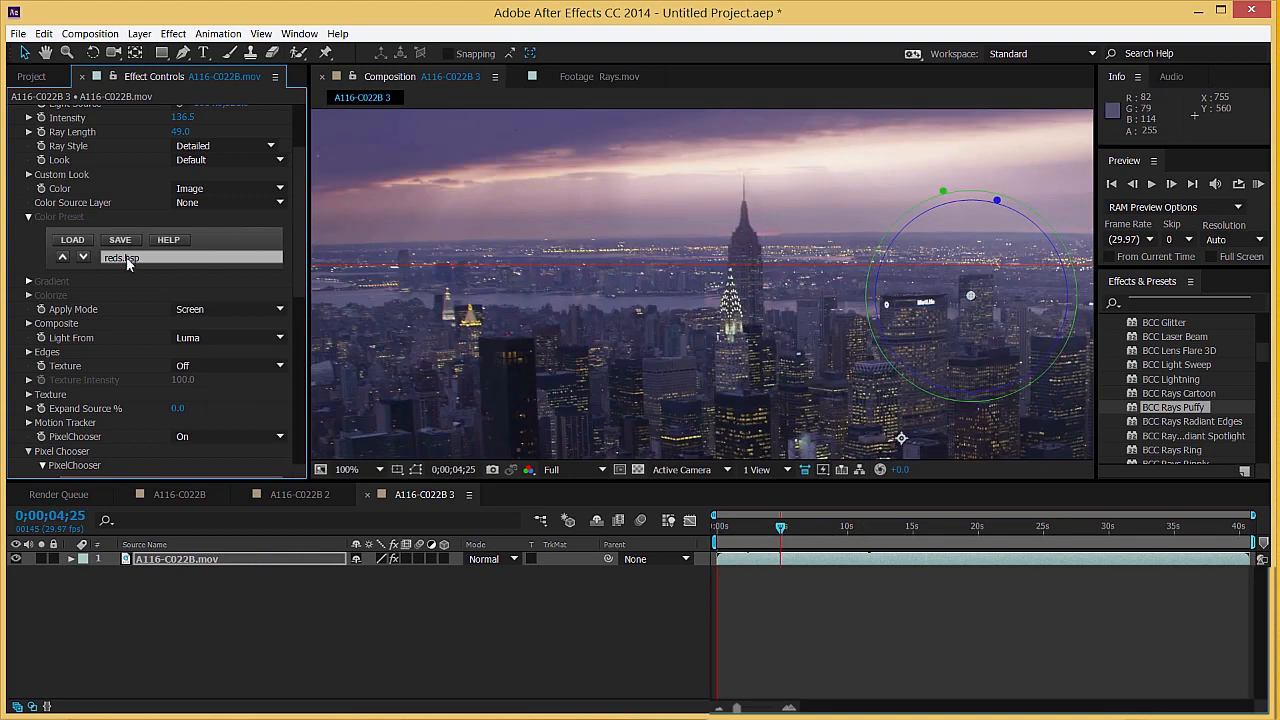
Step: Try the Extended 1, Extended 2, Extended Bloom, and Extend and Contract options as the rays' Look
{"action": "scroll", "coordinate": [126, 257], "scroll_direction": "up", "scroll_amount": 3}
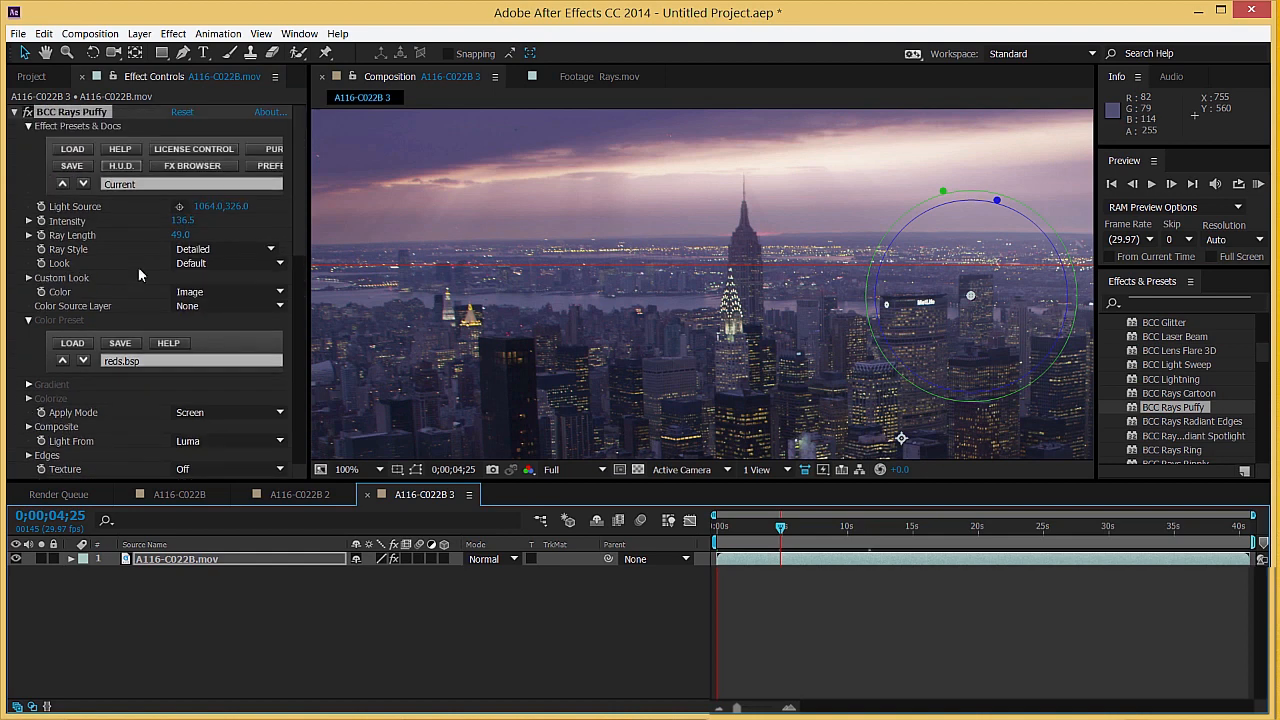
{"action": "left_click", "coordinate": [205, 265]}
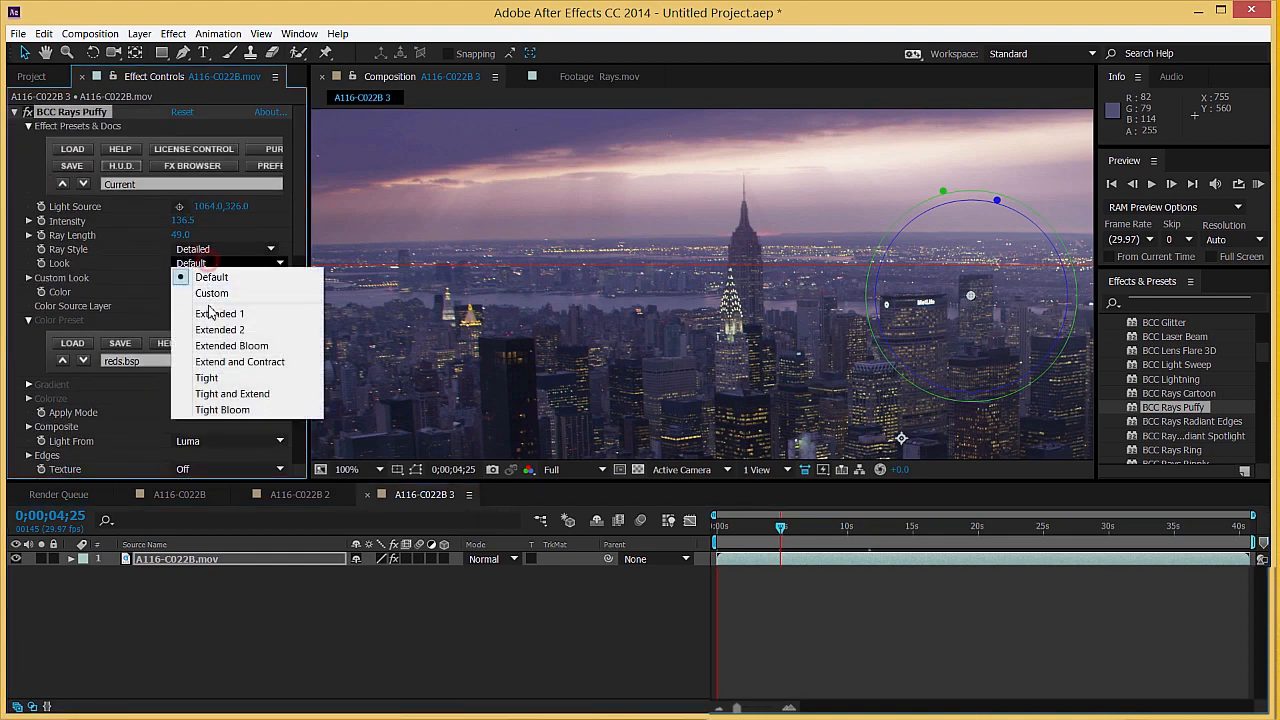
{"action": "left_click", "coordinate": [215, 316]}
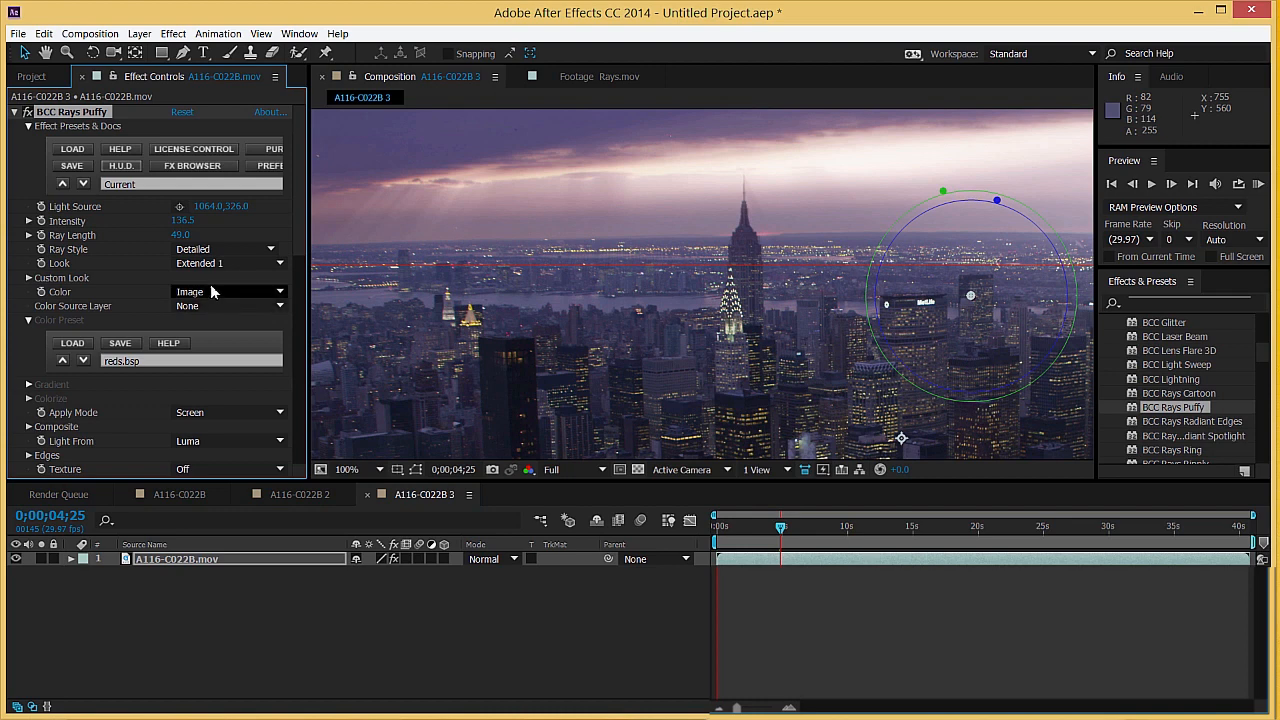
{"action": "left_click", "coordinate": [213, 264]}
{"action": "left_click", "coordinate": [216, 328]}
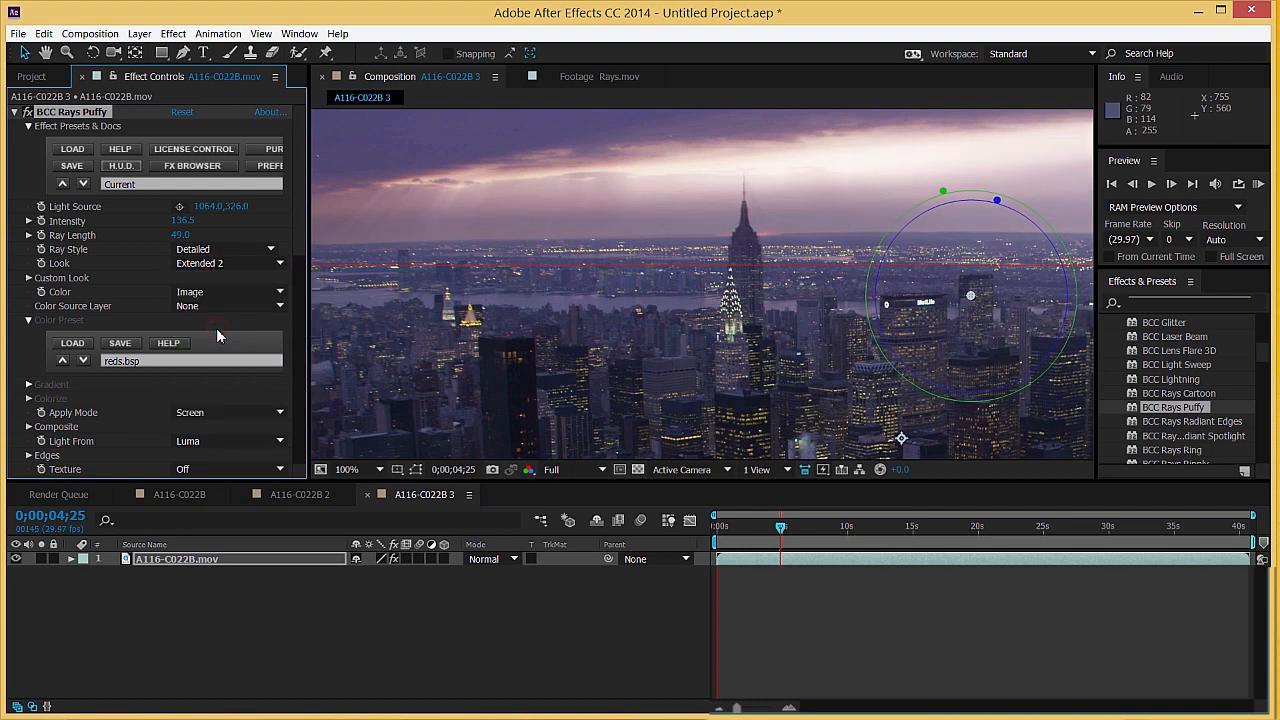
{"action": "left_click", "coordinate": [213, 264]}
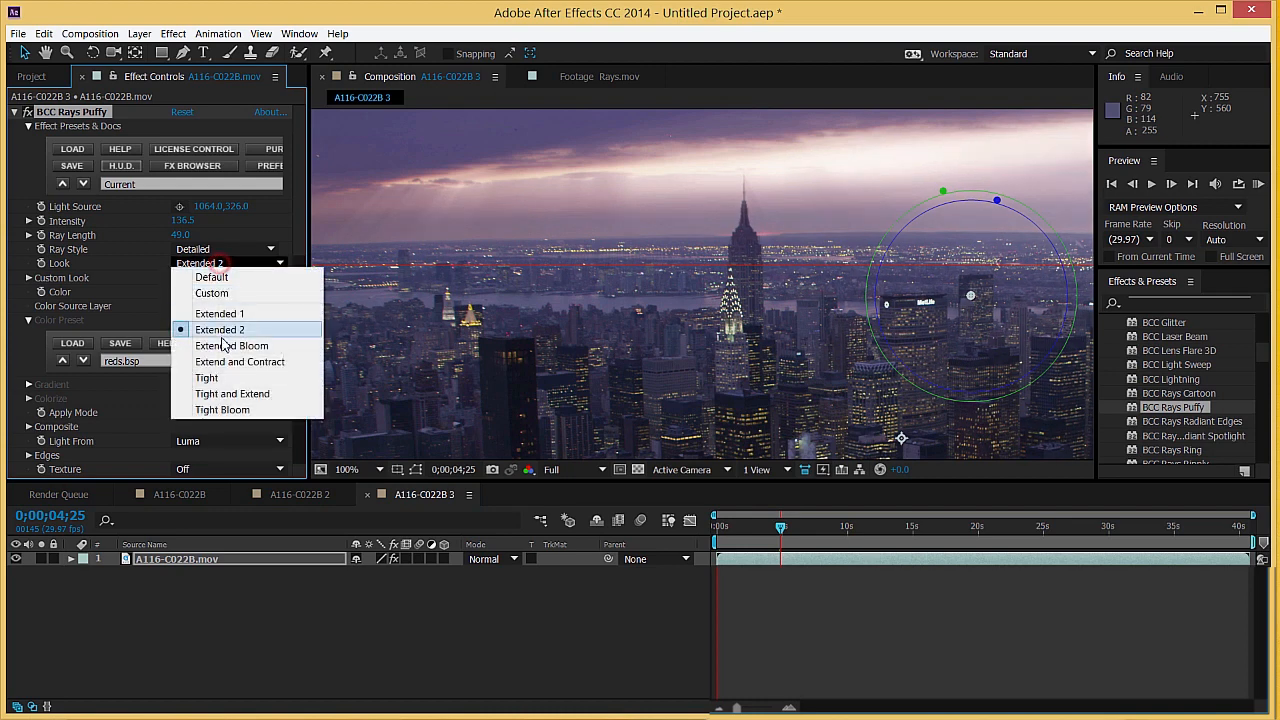
{"action": "left_click", "coordinate": [222, 346]}
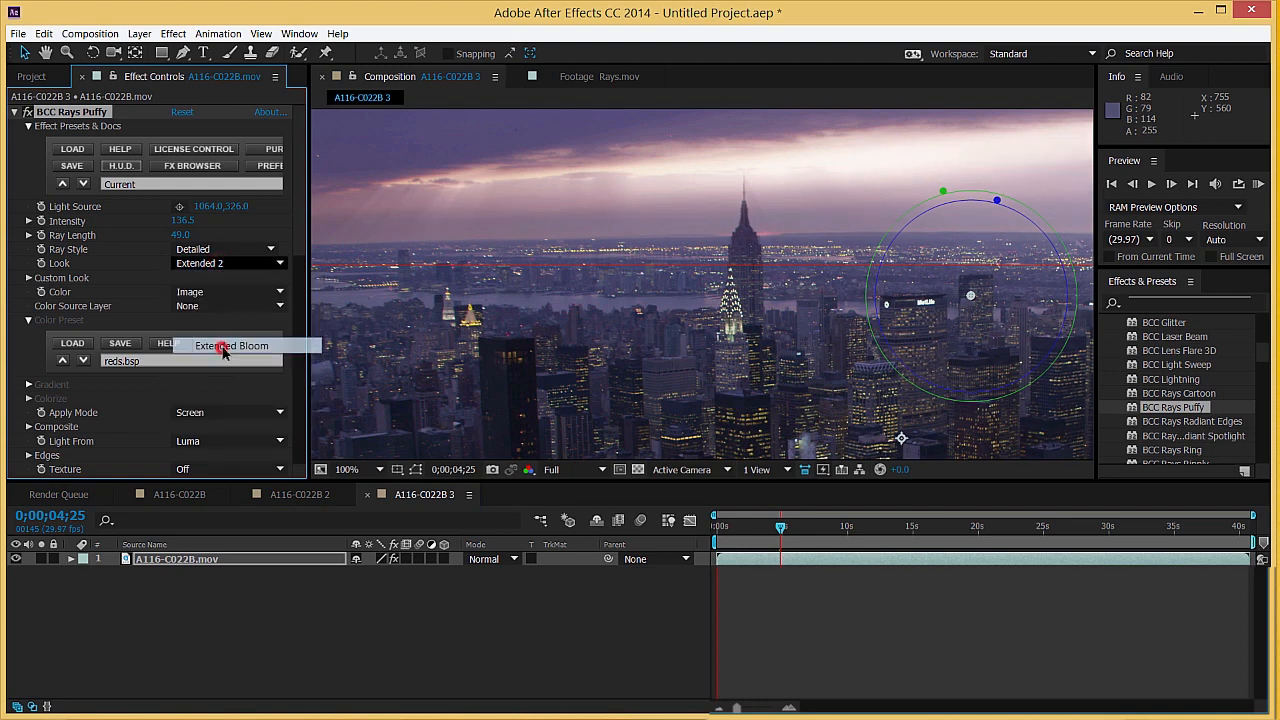
{"action": "left_click", "coordinate": [225, 263]}
{"action": "left_click", "coordinate": [229, 362]}
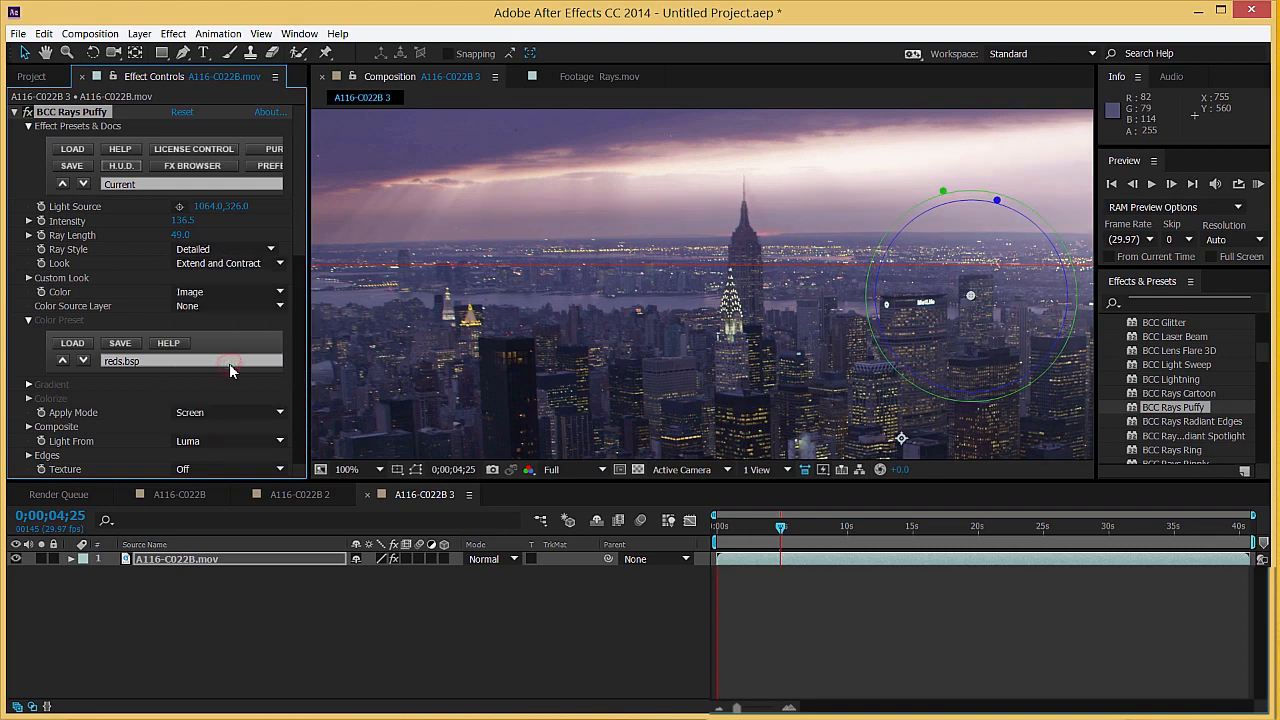
Step: Try Tight Bloom as the rays' Look at 0;00;09;17, and go back to Extend and Contract at 0;00;04;25
{"action": "left_click", "coordinate": [242, 264]}
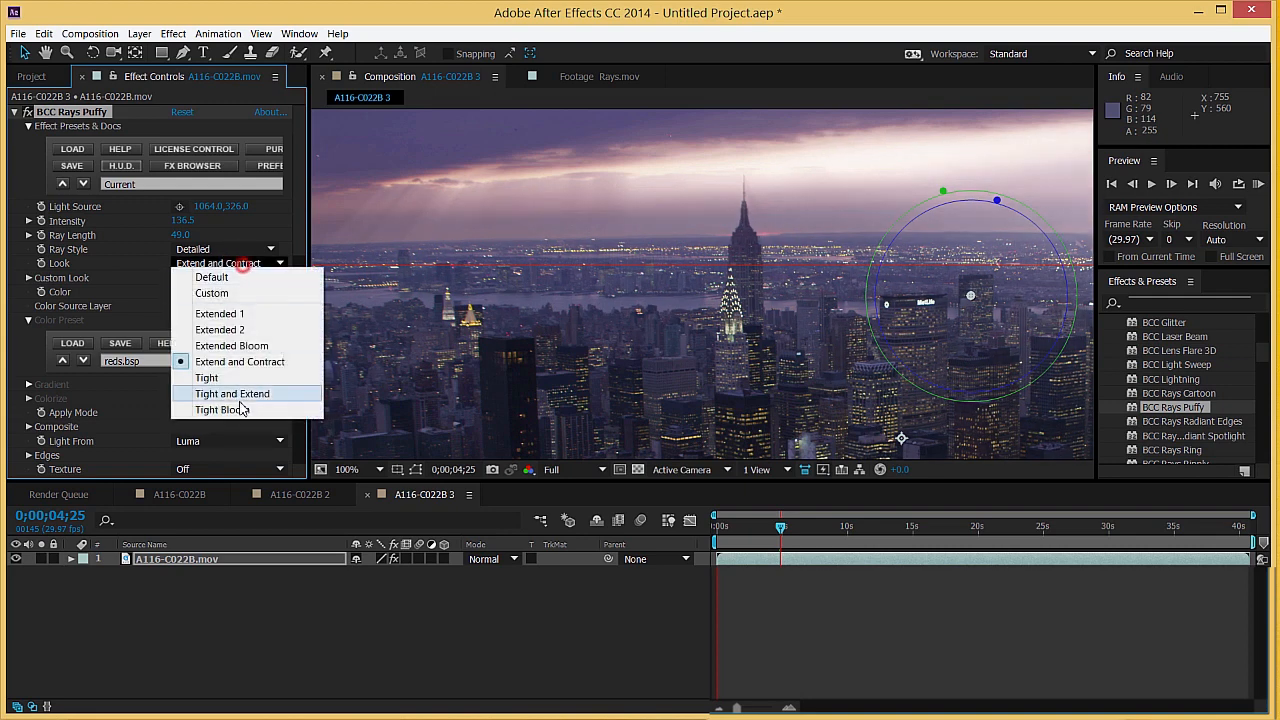
{"action": "left_click", "coordinate": [242, 410]}
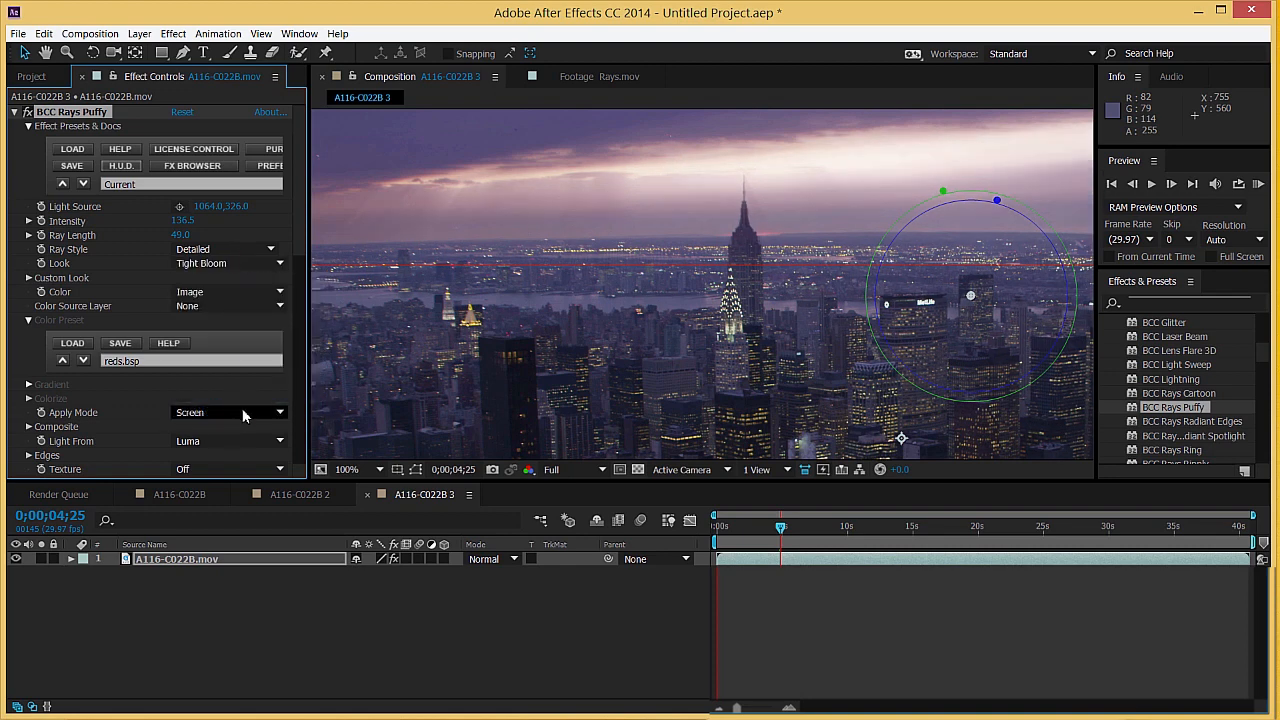
{"action": "left_click_drag", "start_coordinate": [724, 533], "coordinate": [843, 532]}
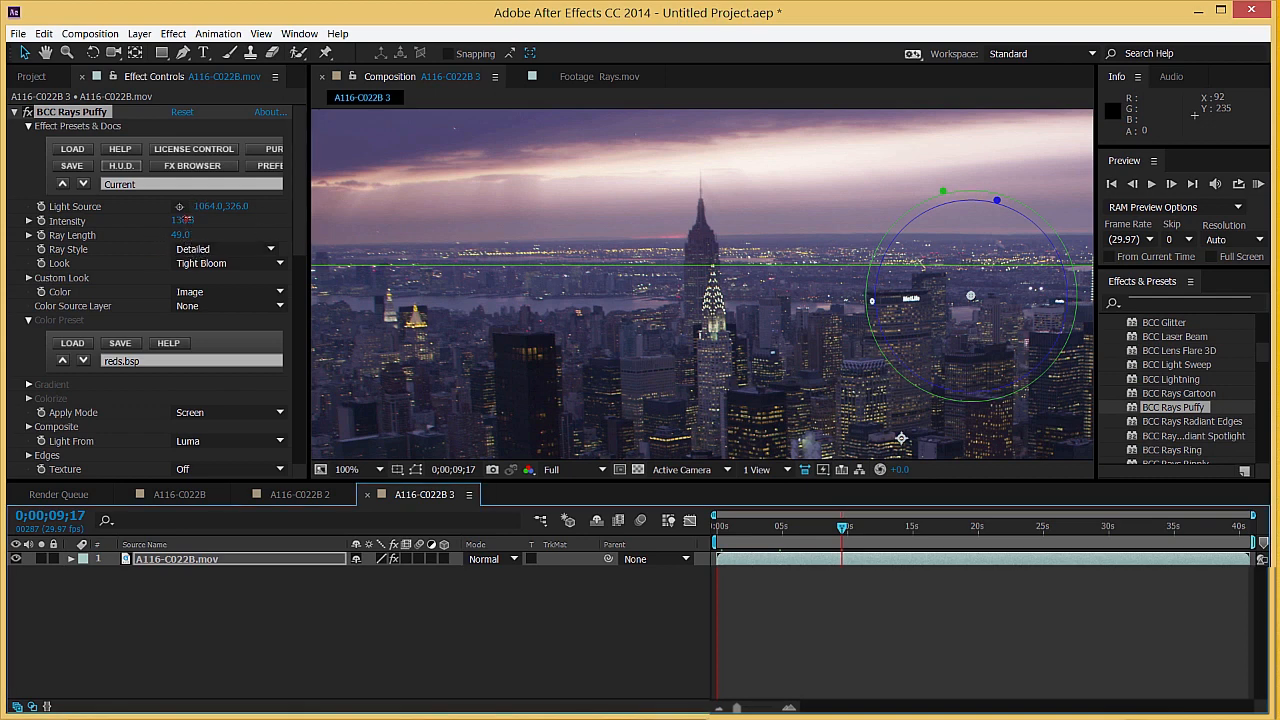
{"action": "left_click_drag", "start_coordinate": [186, 219], "coordinate": [168, 238]}
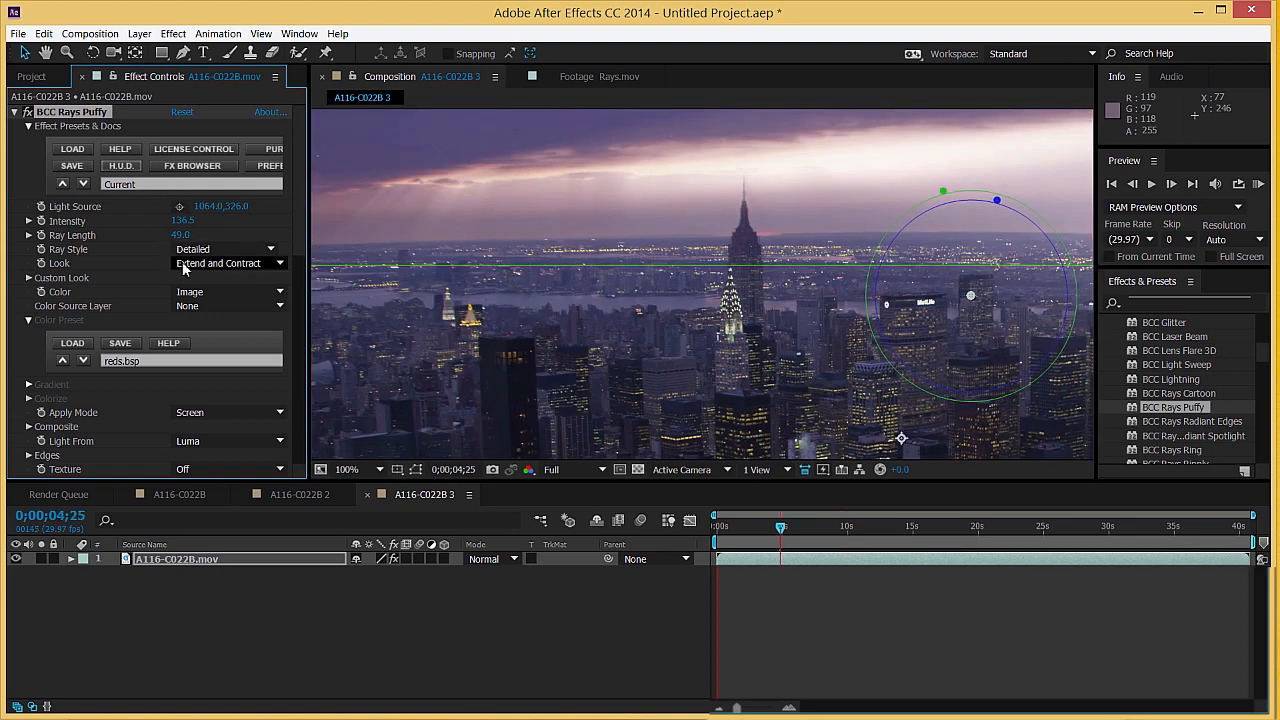
Step: Set the rays' Look to Tight Bloom and deselect the clip layer to view the frame without effect overlays
{"action": "left_click", "coordinate": [200, 265]}
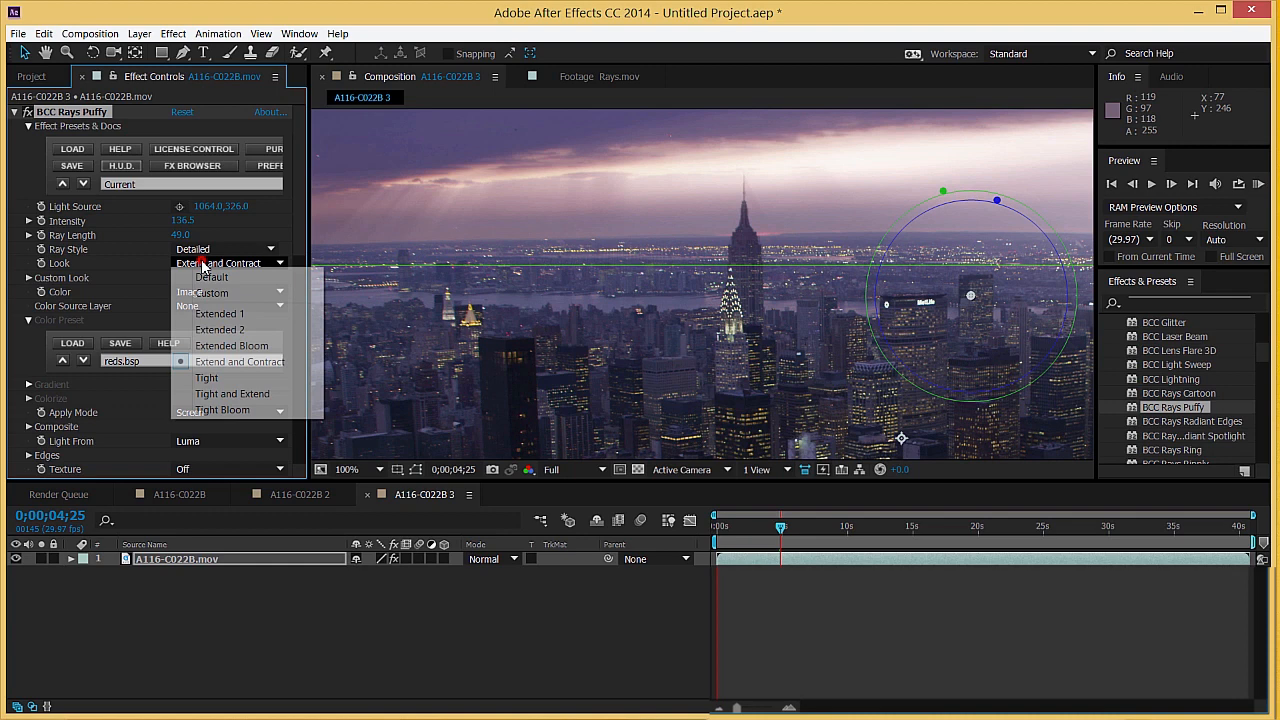
{"action": "left_click", "coordinate": [210, 409]}
{"action": "left_click", "coordinate": [380, 638]}
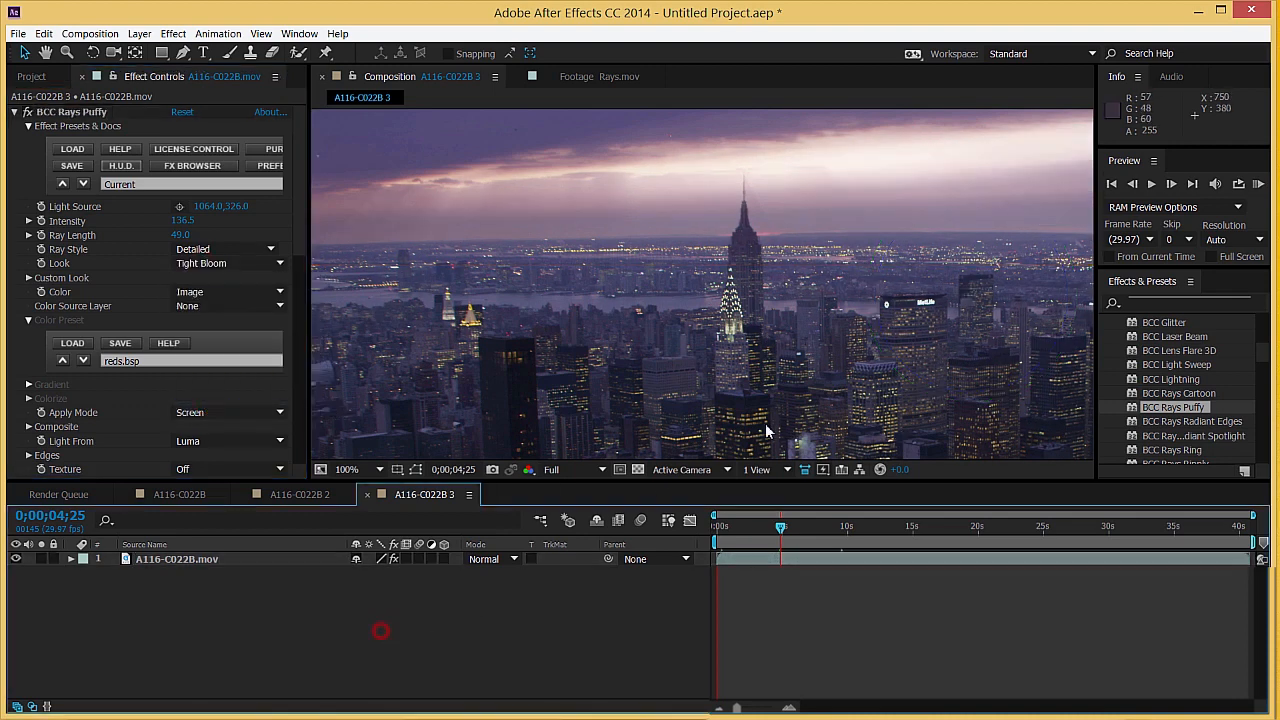
Step: Review the rays over the whole frame at 50% zoom, scrubbing from the start to 0;00;24;17 and checking frames back to 0;00;05;24
{"action": "left_click_drag", "start_coordinate": [746, 527], "coordinate": [707, 530]}
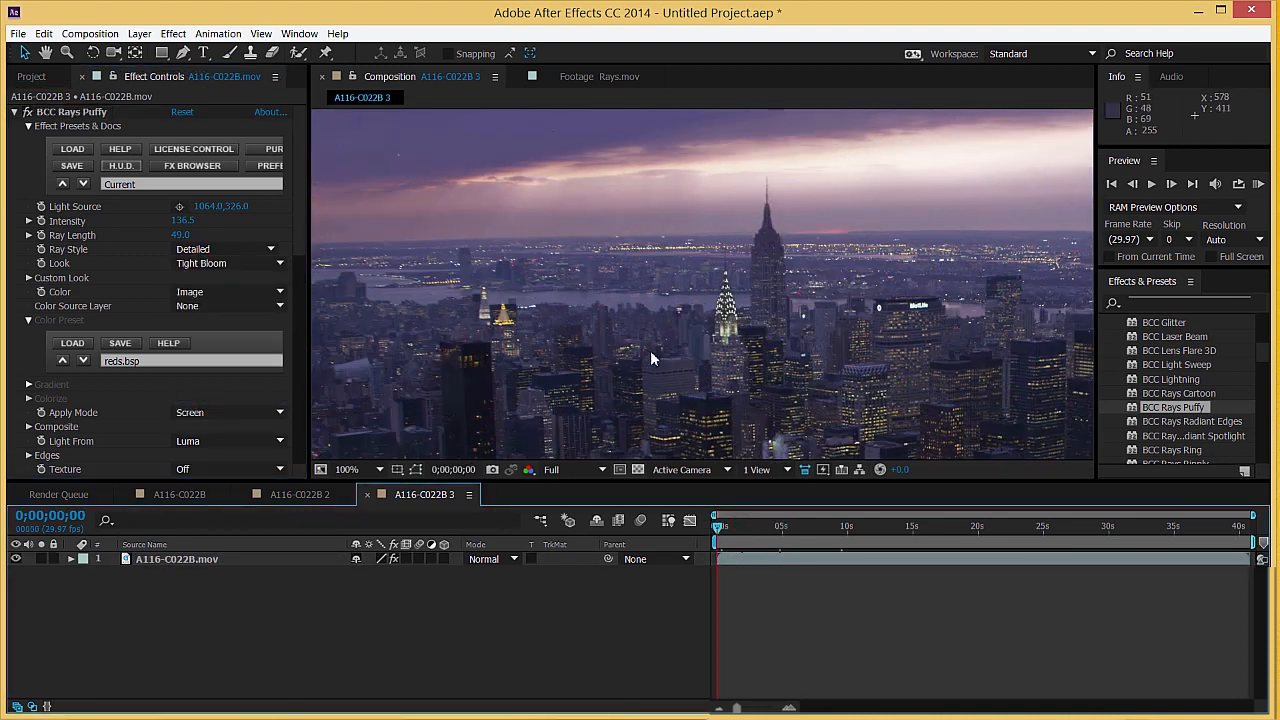
{"action": "scroll", "coordinate": [655, 358], "scroll_direction": "down", "scroll_amount": 2}
{"action": "left_click_drag", "start_coordinate": [677, 333], "coordinate": [686, 286]}
{"action": "left_click_drag", "start_coordinate": [718, 528], "coordinate": [1039, 527]}
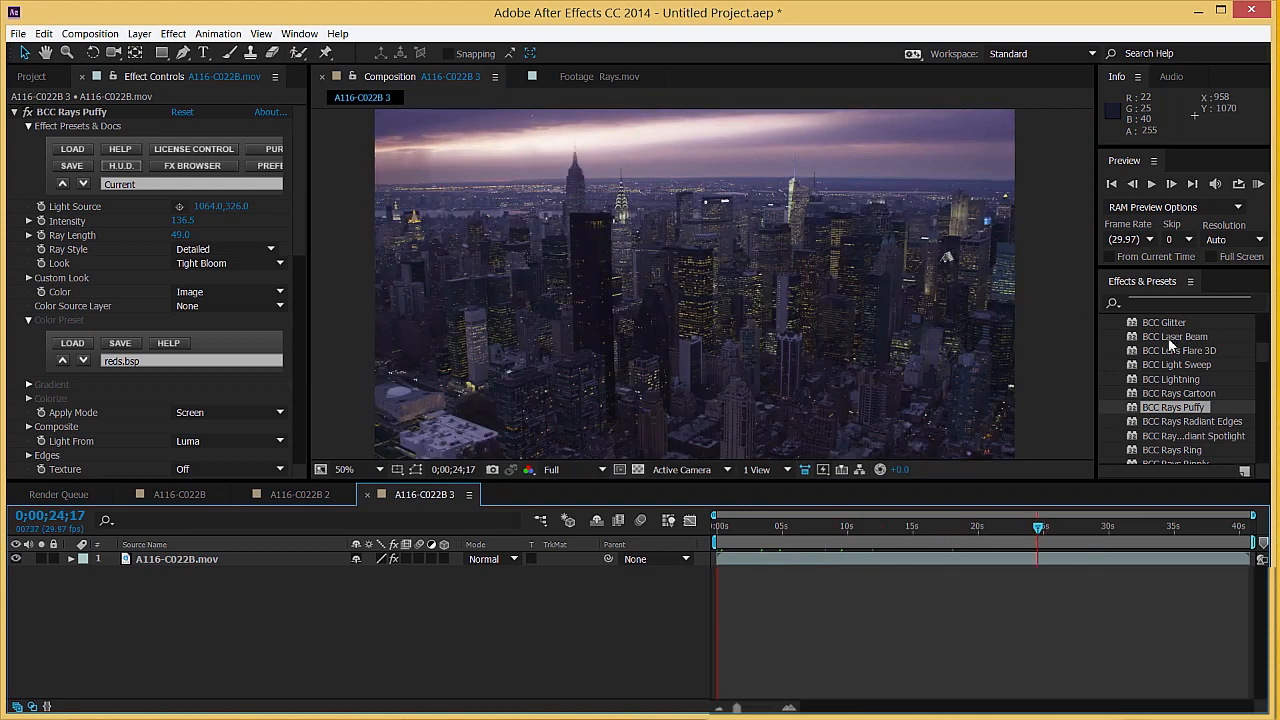
{"action": "left_click", "coordinate": [978, 528]}
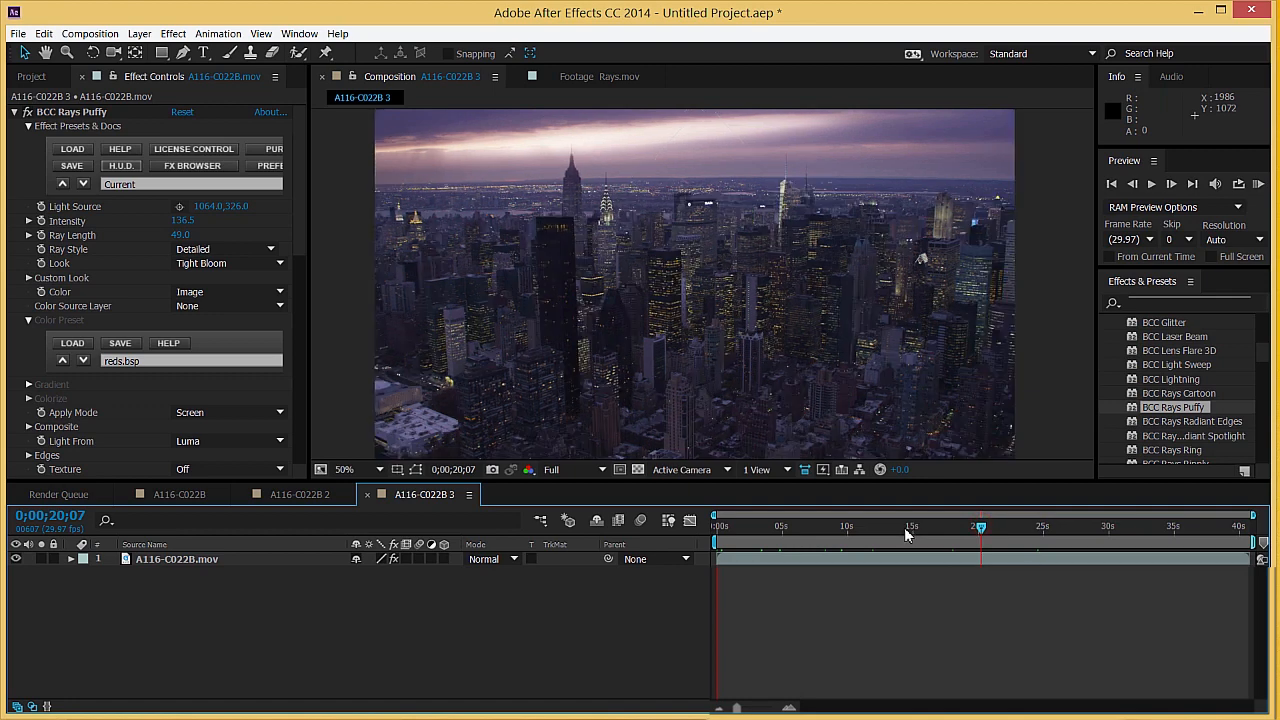
{"action": "left_click", "coordinate": [906, 527]}
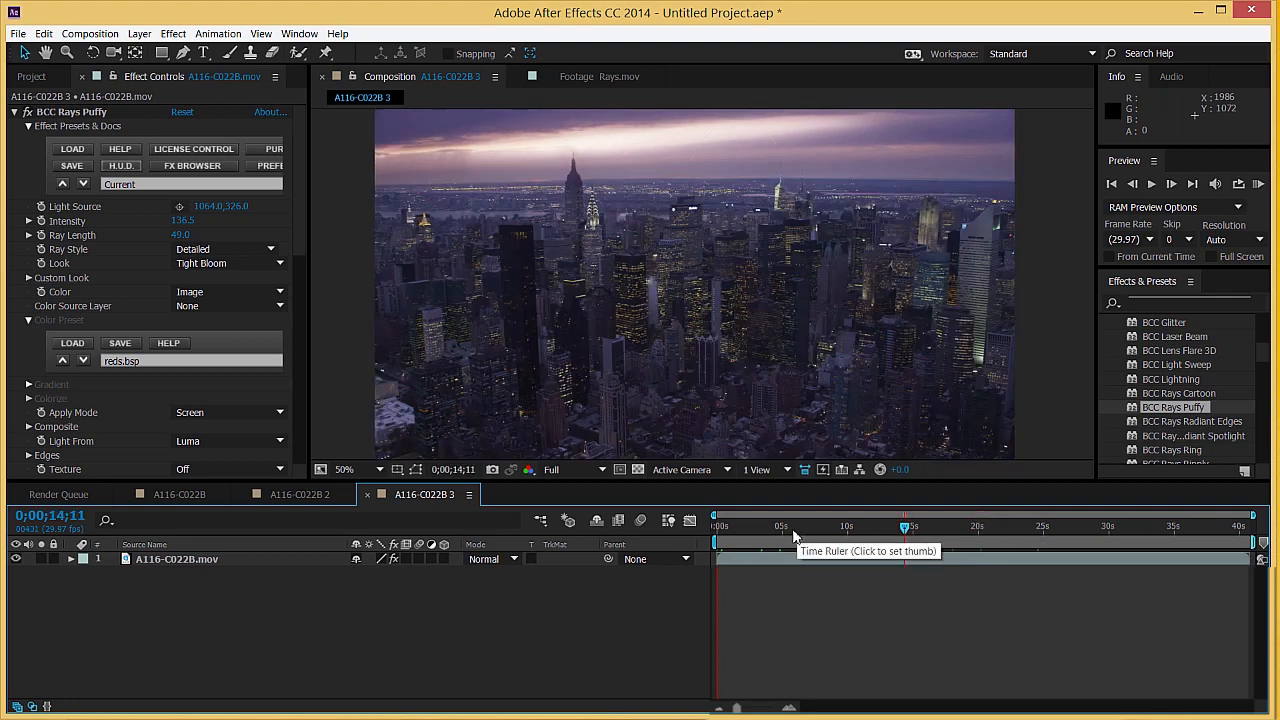
{"action": "left_click", "coordinate": [790, 530]}
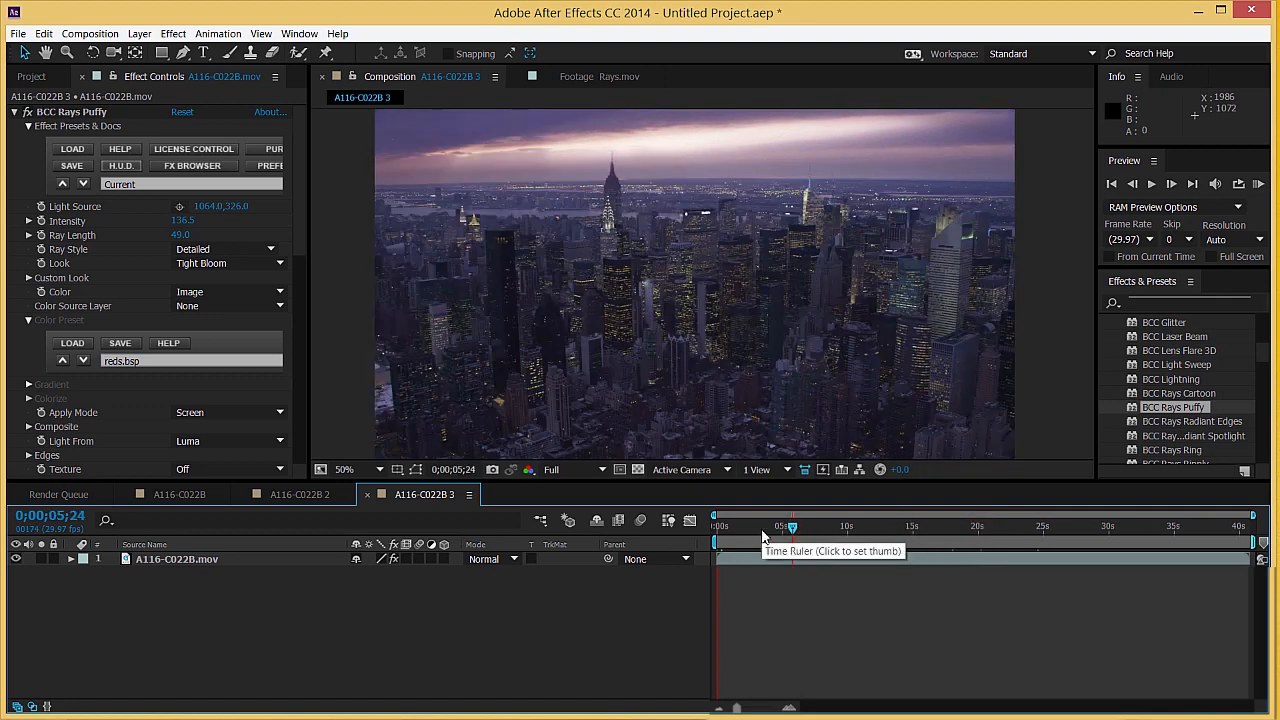